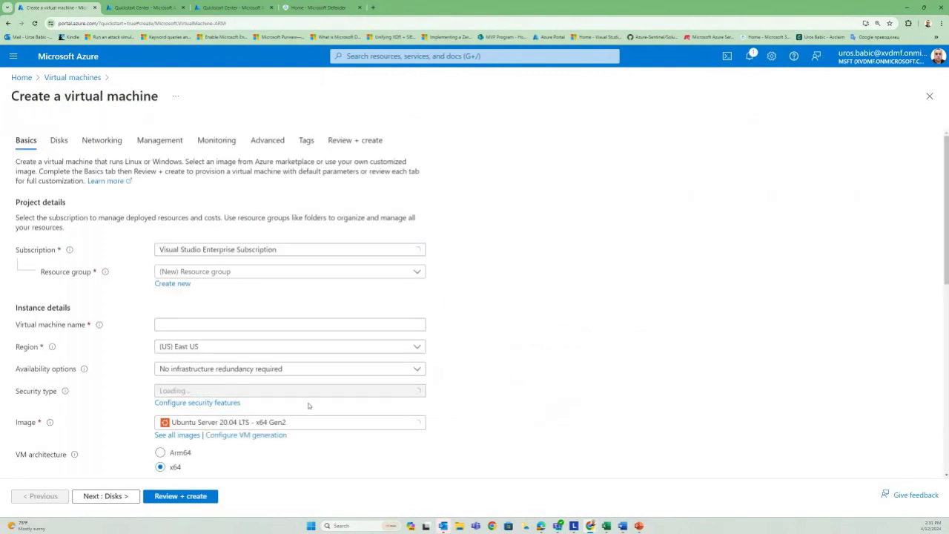
- Choose the Sentinel-RG resource group and name the virtual machine "VM1-" followed by the owner's first name and "WinSrv"
left_click(220, 273)
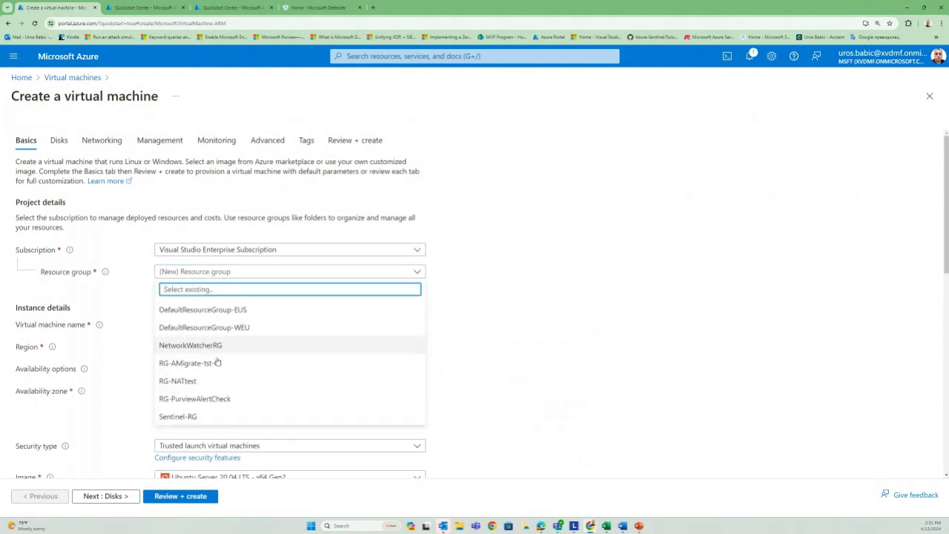
left_click(215, 416)
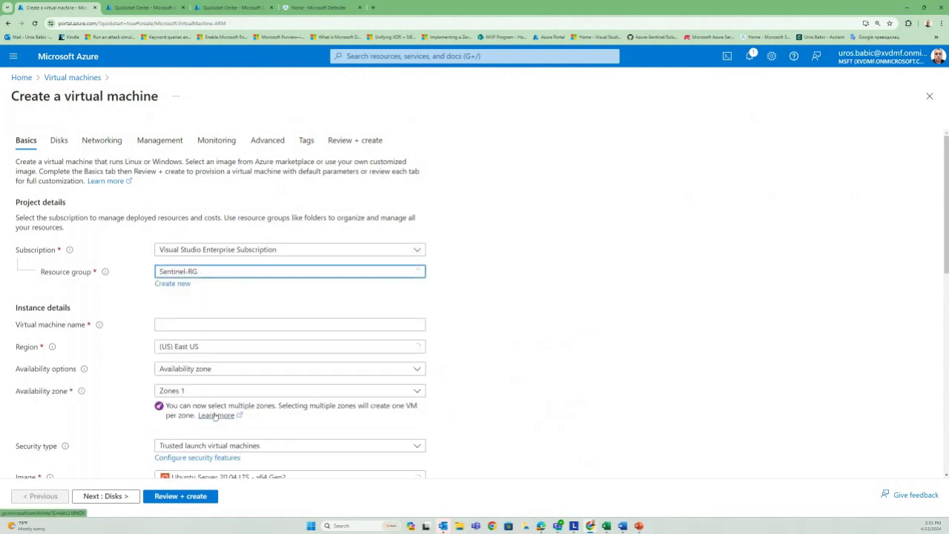
left_click(170, 324)
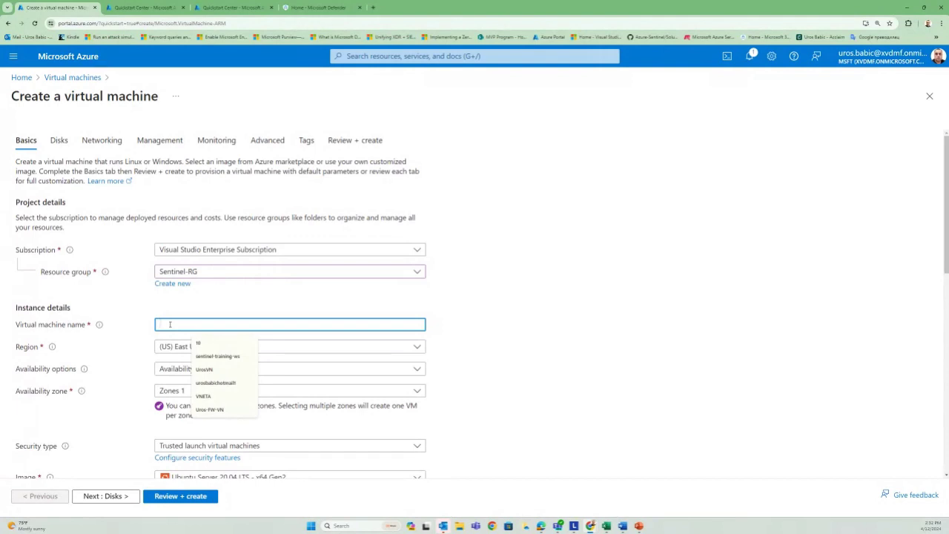
type("VM")
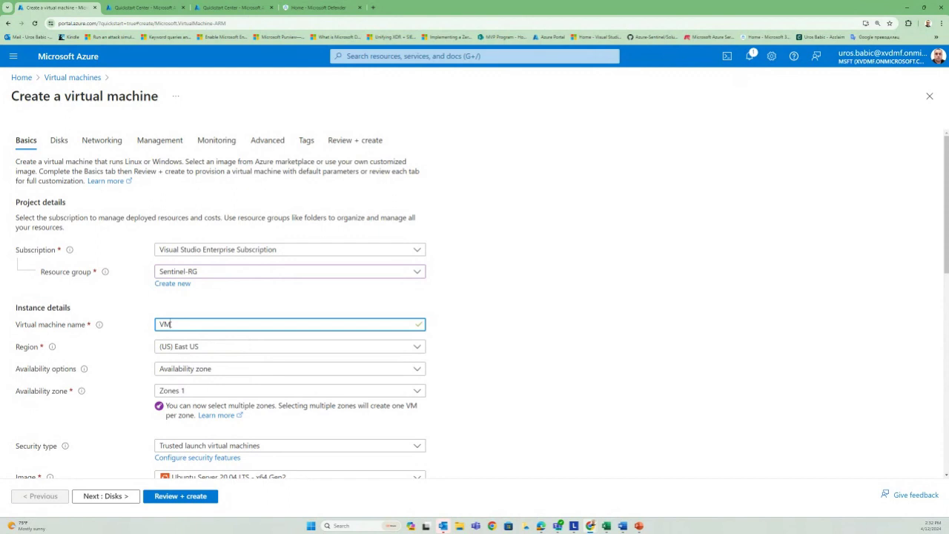
type("1")
type("'")
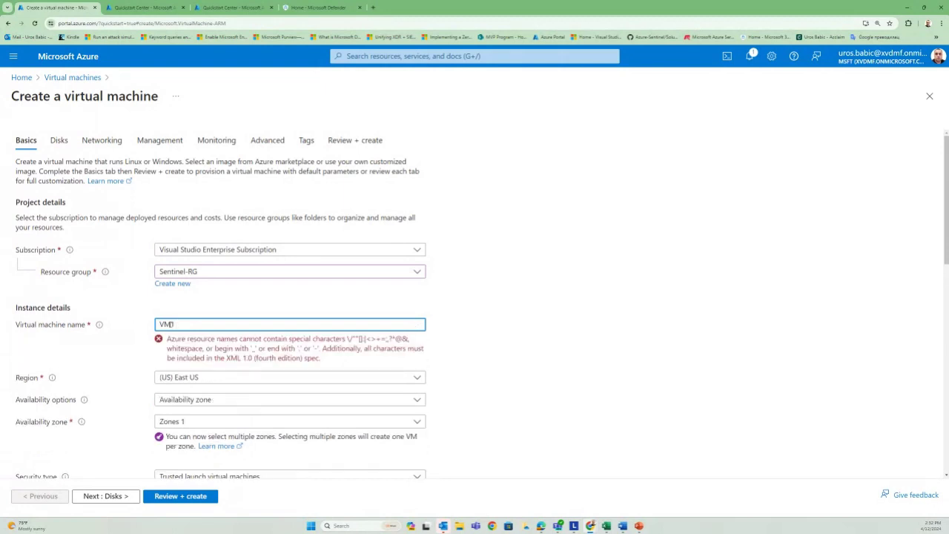
type(" -Uros")
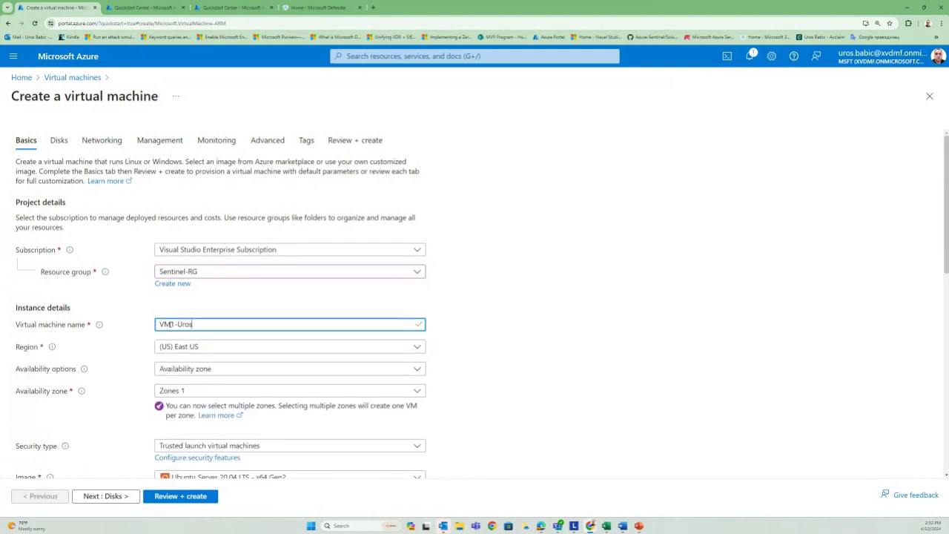
type("WinSrv")
- Set the image to Windows Server 2022 Datacenter: Azure Edition - x64 Gen2 and append 2022 to the virtual machine name
scroll(290, 386, "down", 1)
left_click(288, 404)
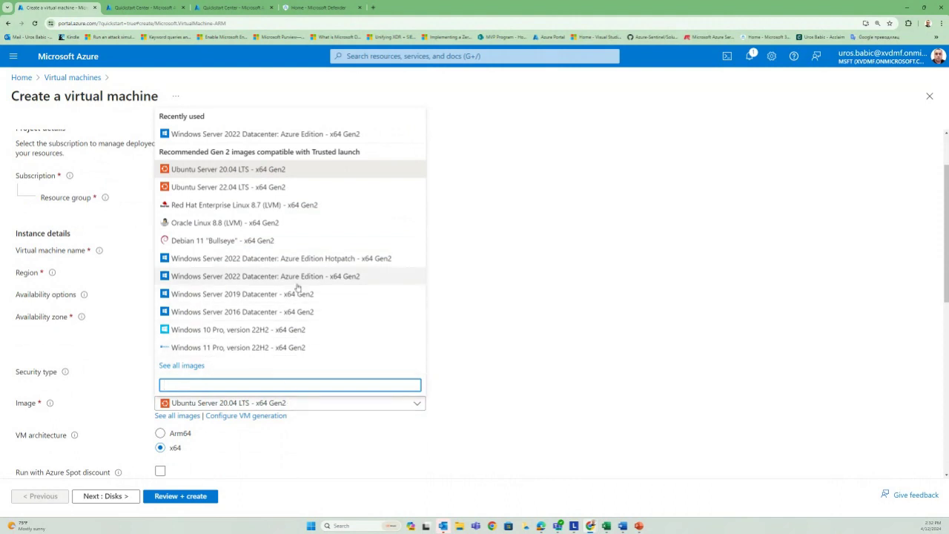
left_click(297, 280)
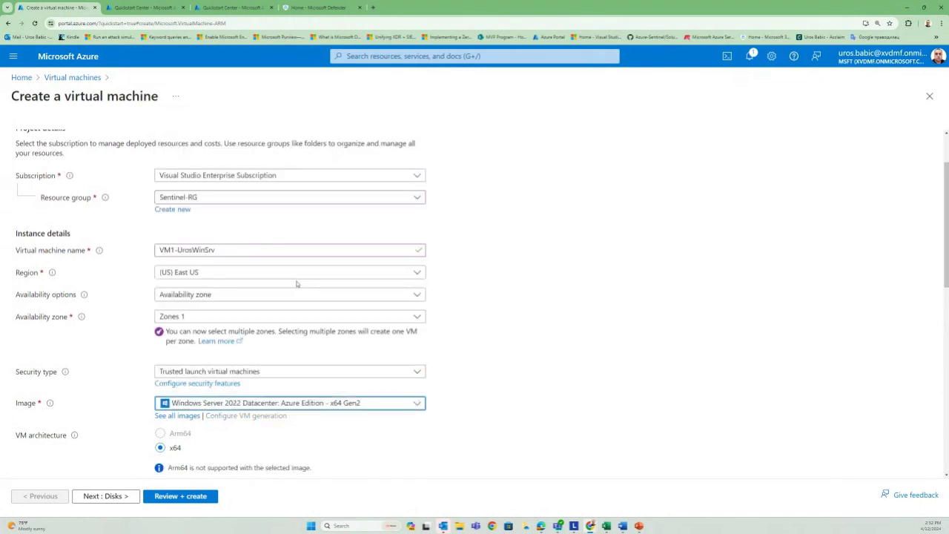
left_click(221, 250)
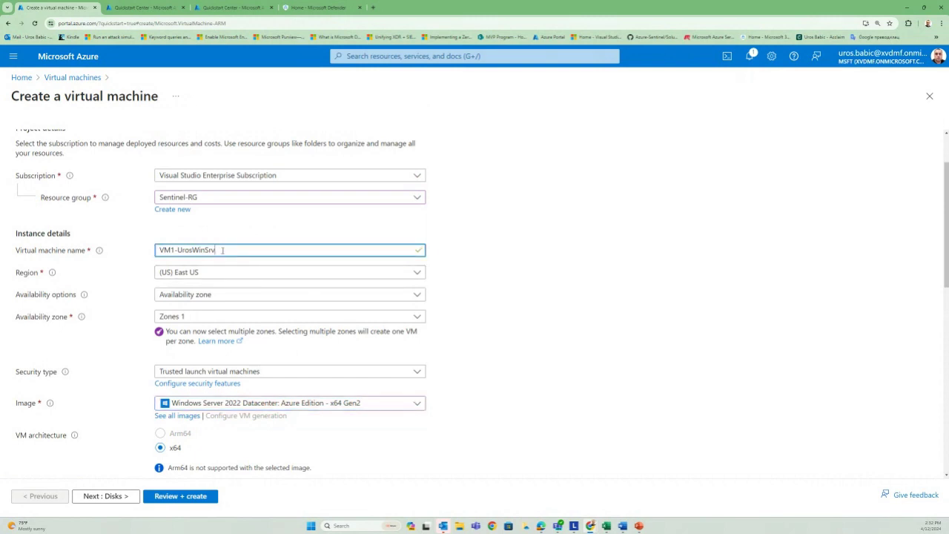
type("2022")
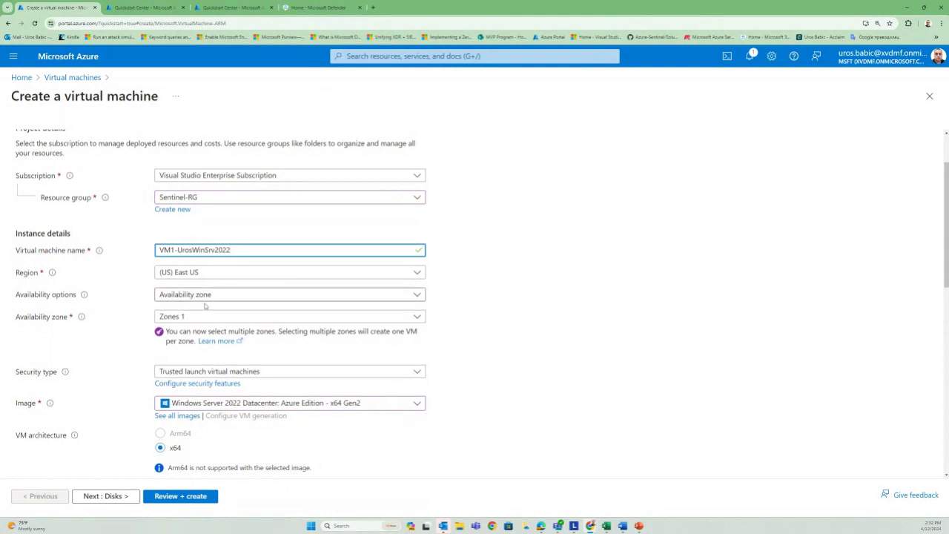
- Set the administrator account's username to azureuser
scroll(229, 323, "down", 2)
scroll(229, 323, "down", 3)
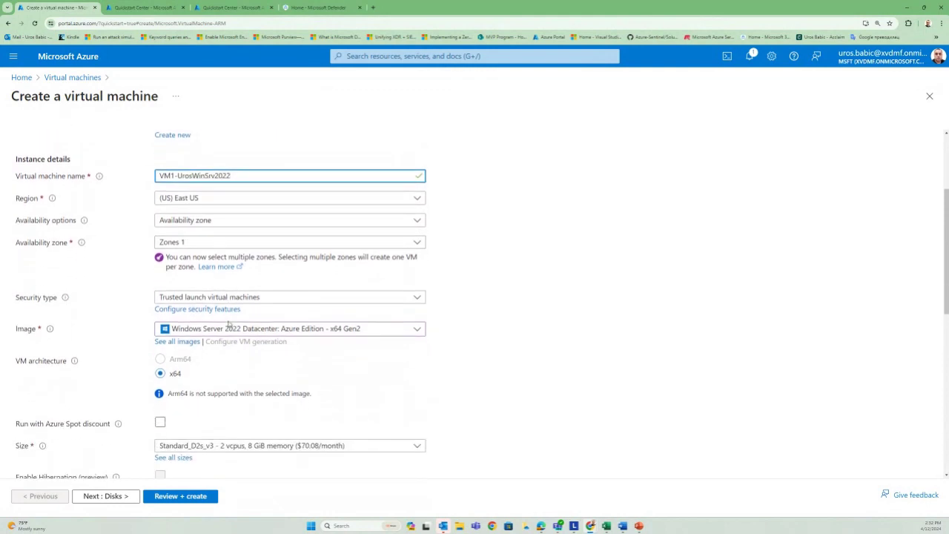
scroll(229, 324, "down", 3)
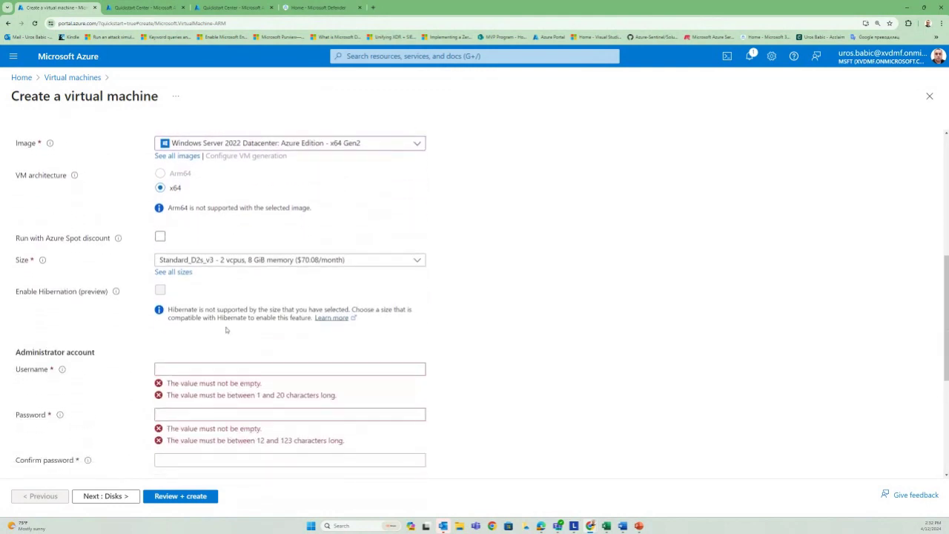
left_click(195, 369)
type("a")
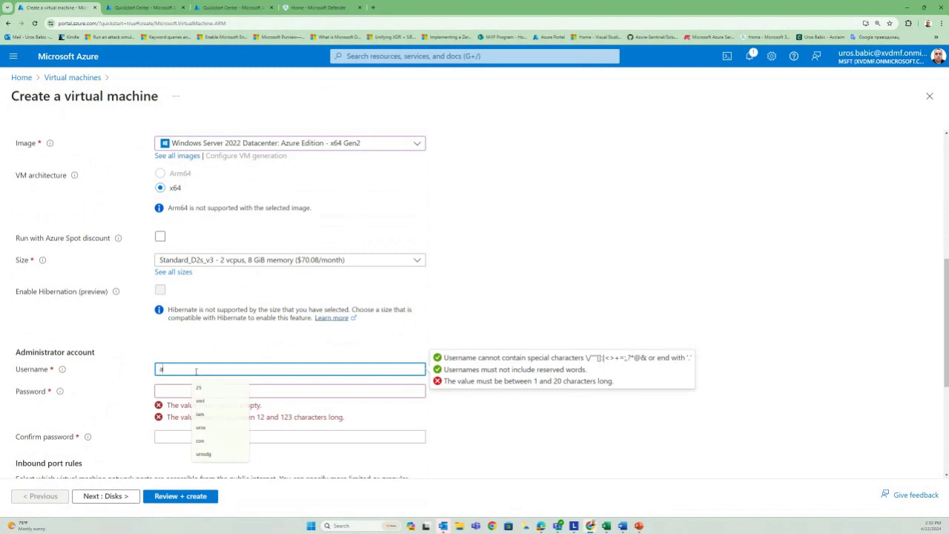
type("zureuser")
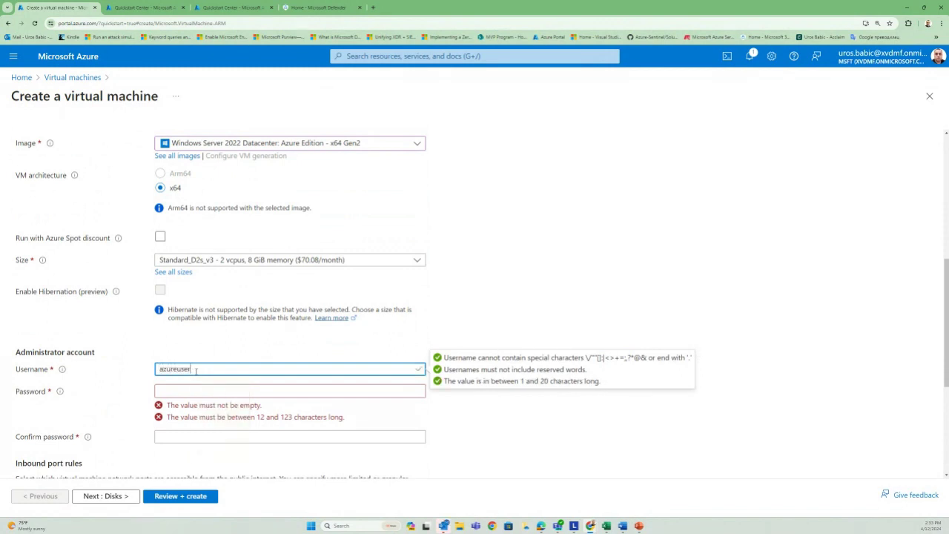
- Enter the administrator account's password and repeat it in the confirmation field
left_click(188, 391)
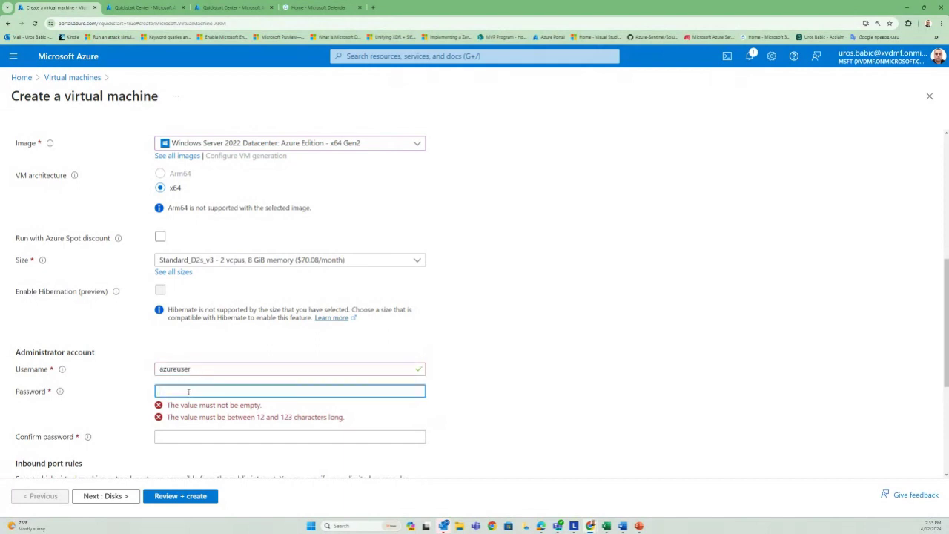
type("•••••")
key("BackSpace")
key("BackSpace")
key("BackSpace")
key("BackSpace")
key("BackSpace")
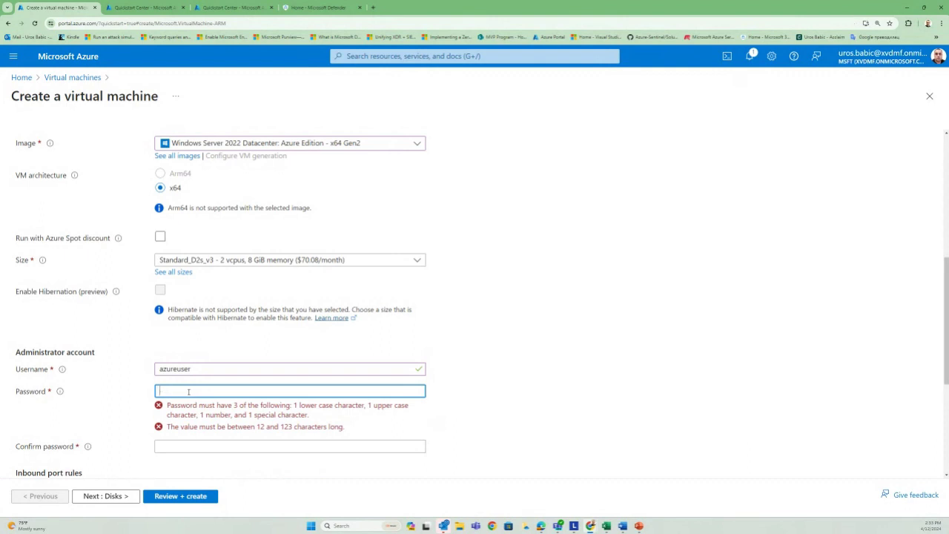
type("••••••••••••")
key("Tab")
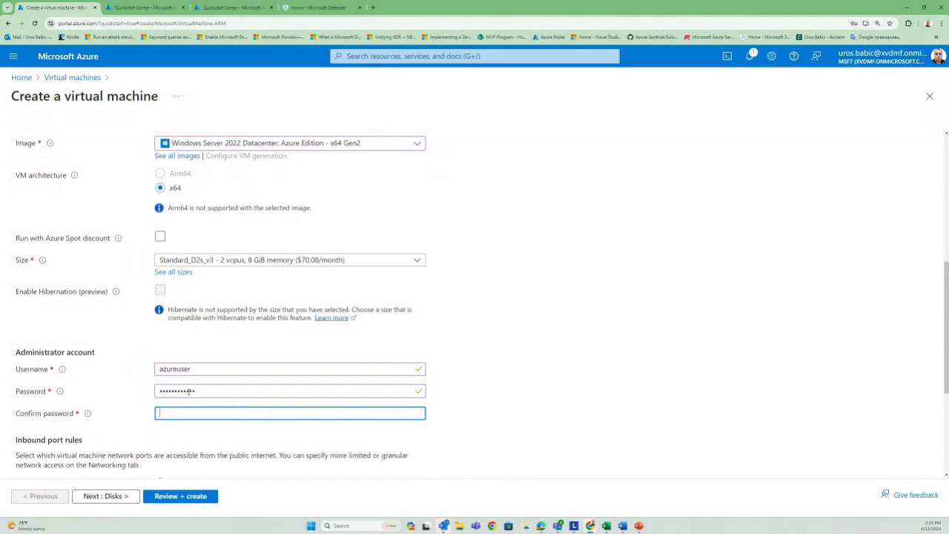
type("••••••••••••")
- Set the virtual machine's OS disk type to Standard SSD with locally-redundant storage
scroll(196, 387, "down", 2)
scroll(196, 386, "down", 2)
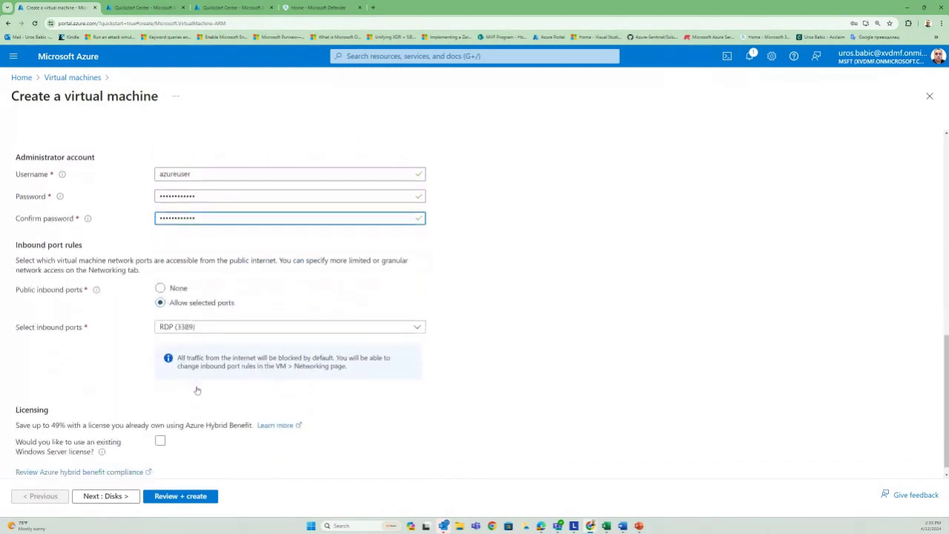
scroll(196, 387, "up", 6)
scroll(196, 390, "up", 5)
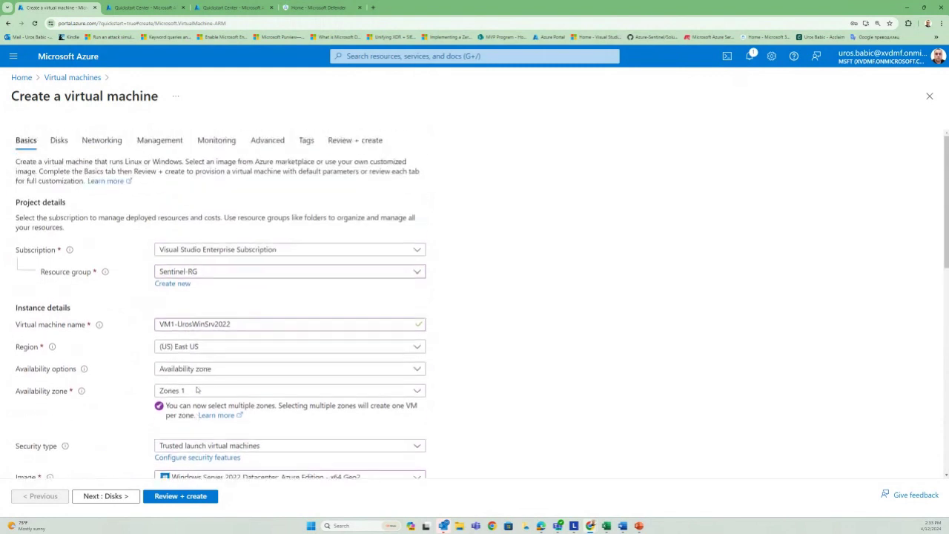
left_click(60, 140)
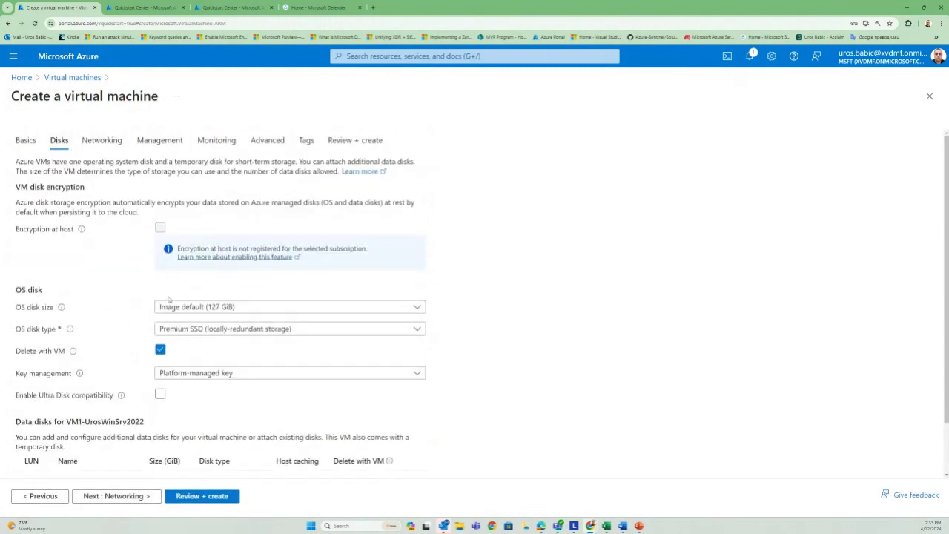
left_click(198, 329)
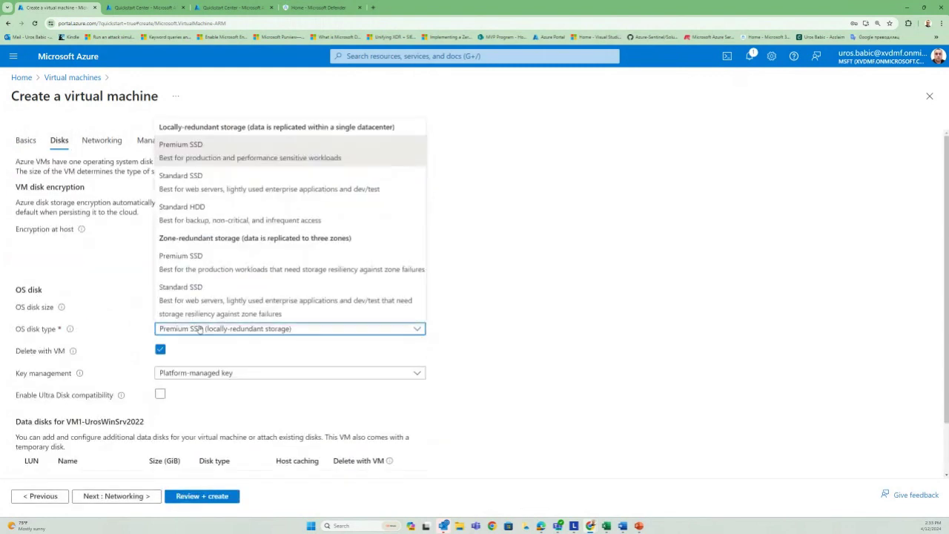
left_click(212, 192)
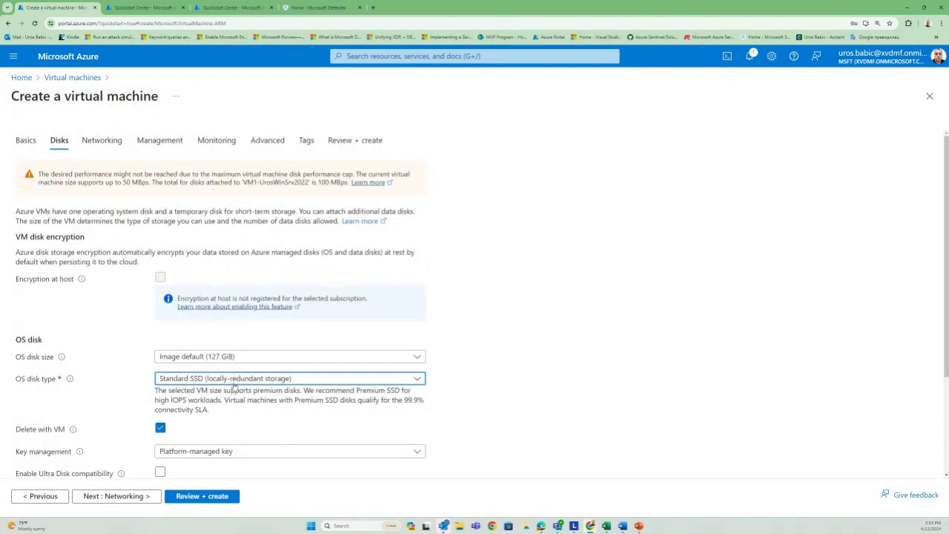
- Go through the networking and management settings with their defaults and disable boot diagnostics in the monitoring settings
scroll(234, 385, "down", 2)
scroll(232, 413, "up", 2)
left_click(101, 140)
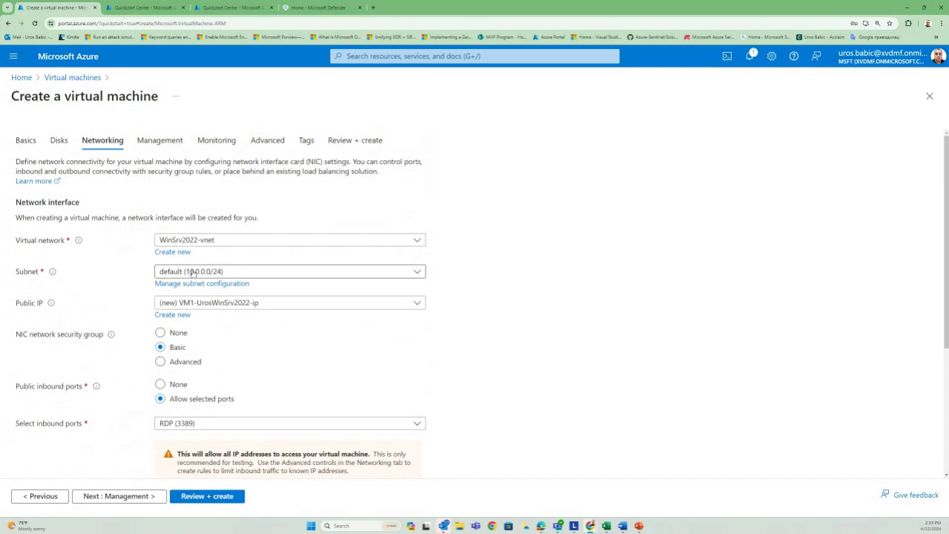
left_click(159, 141)
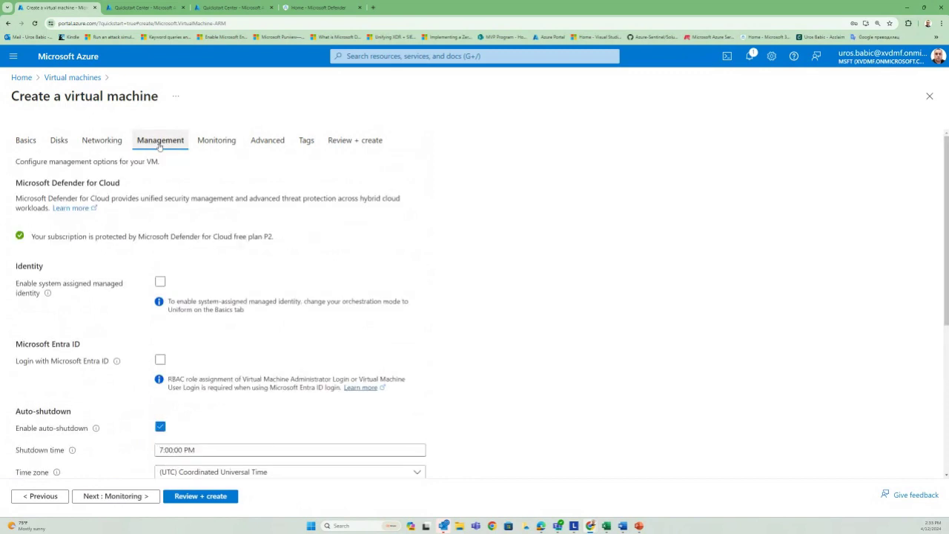
left_click(217, 140)
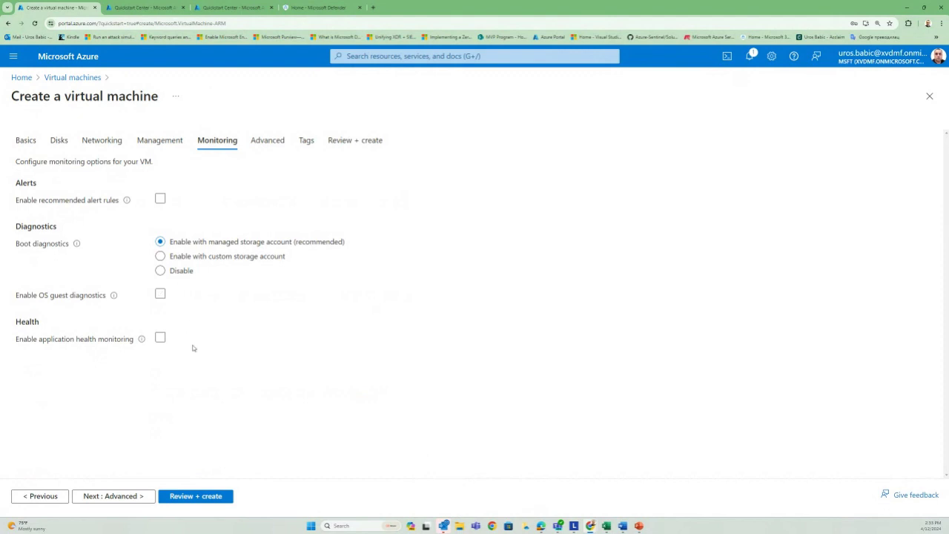
left_click(190, 271)
- Validate the configuration and create the virtual machine, and close the two Quickstart Center browser tabs
left_click(263, 140)
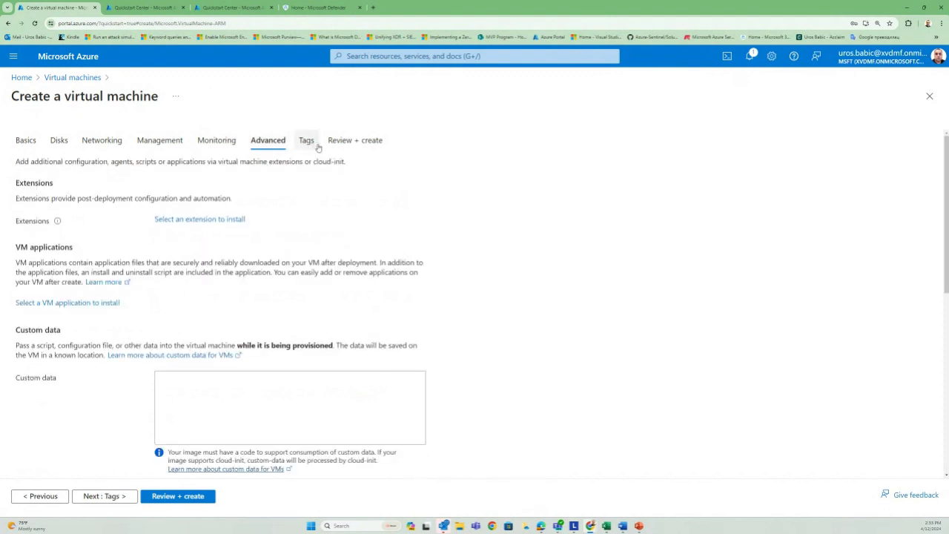
left_click(347, 146)
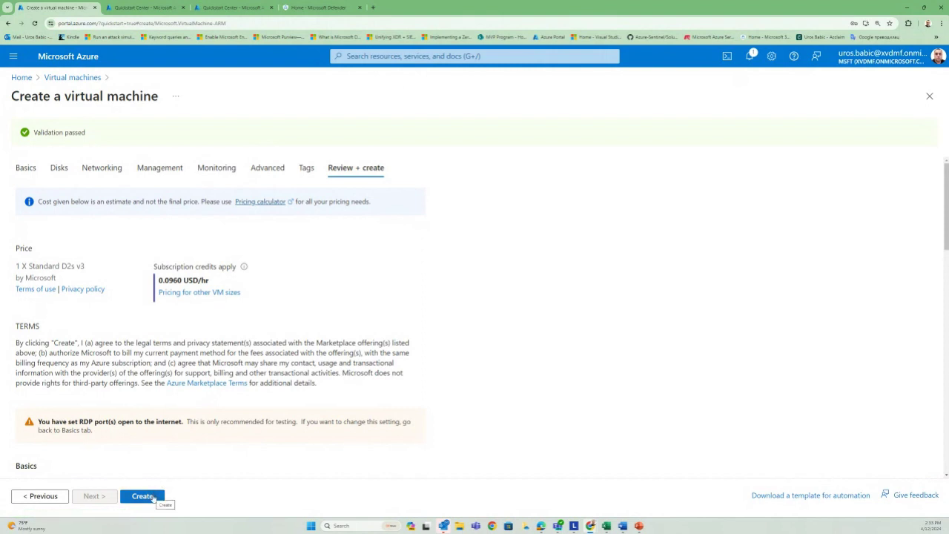
left_click(143, 496)
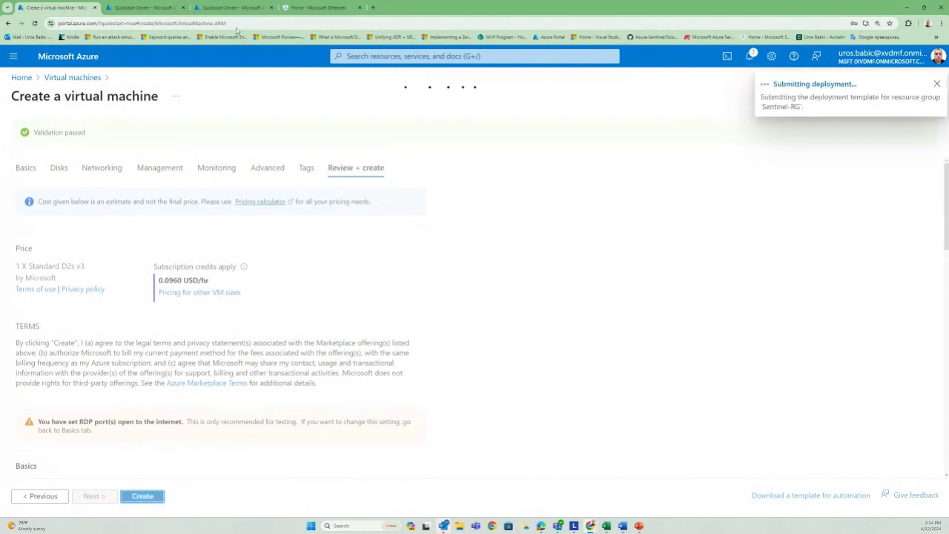
left_click(182, 8)
left_click(182, 8)
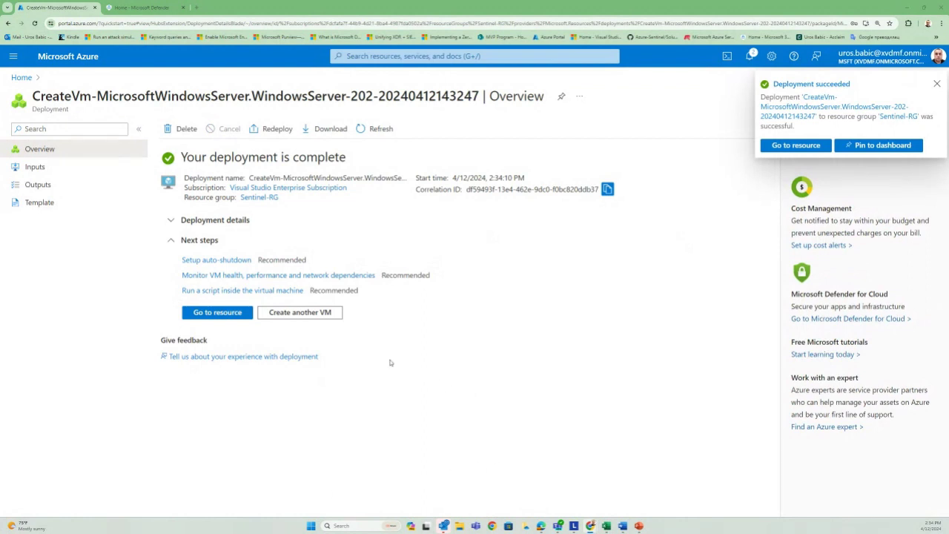
- Open the deployed virtual machine's connection options and download the RDP file for Native RDP
left_click(235, 315)
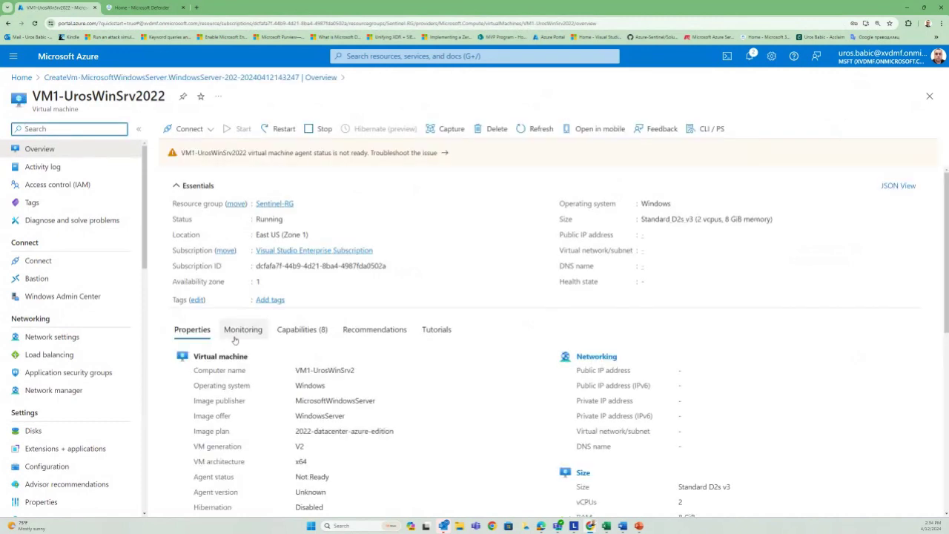
left_click(210, 129)
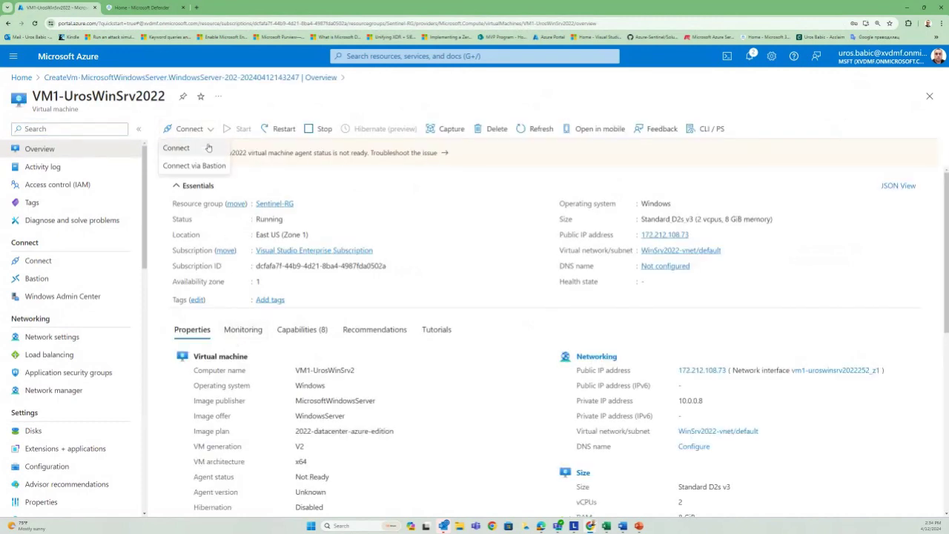
left_click(209, 150)
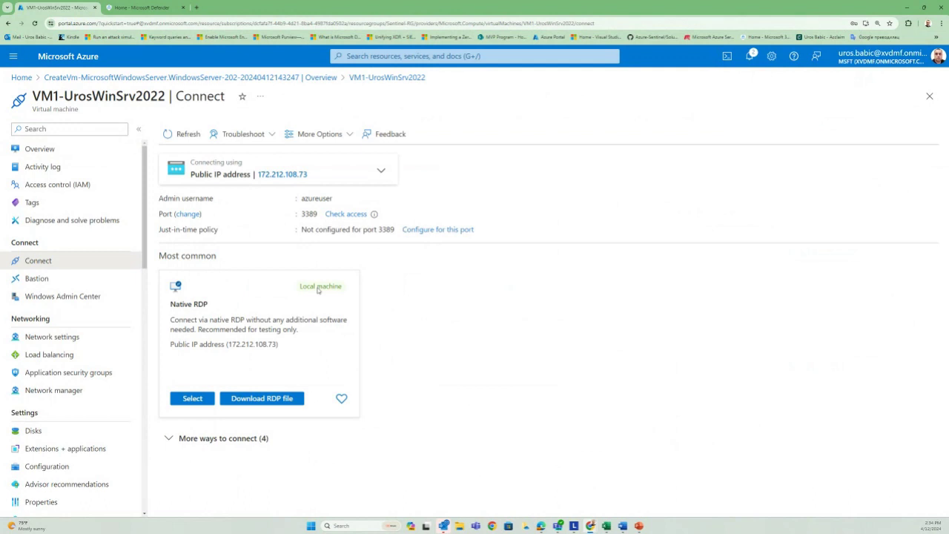
left_click(256, 399)
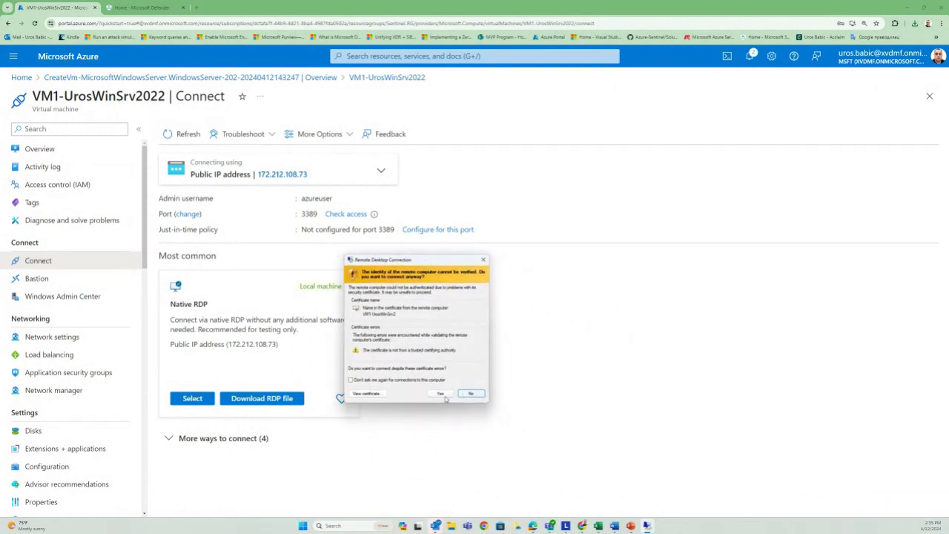
- Connect to the virtual machine despite the certificate errors and move the Remote Desktop window higher on the screen
left_click(440, 394)
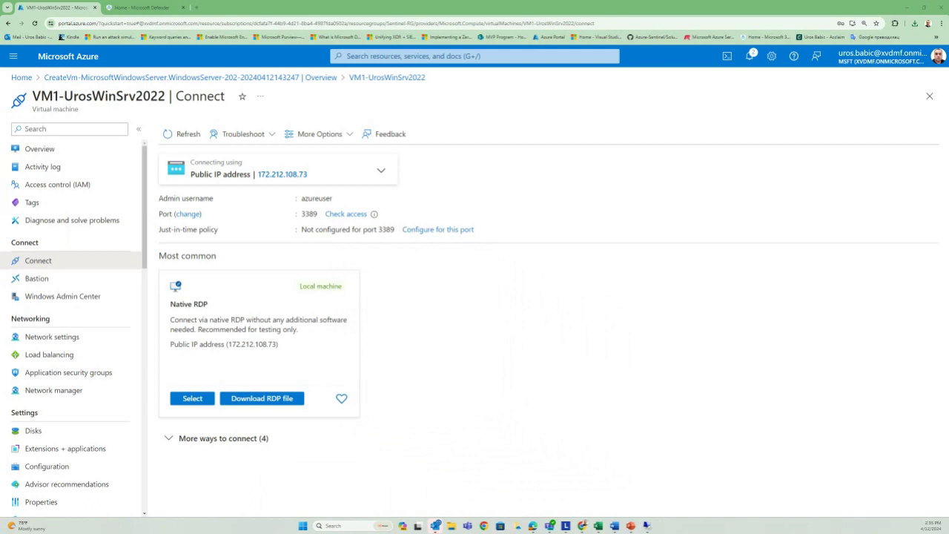
left_click_drag(389, 236, 458, 145)
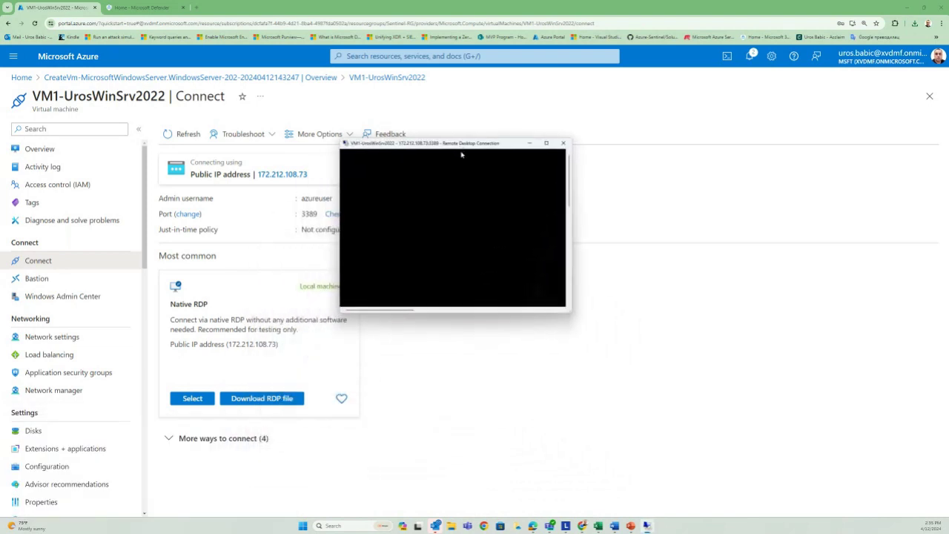
- Enlarge the Remote Desktop session of the virtual machine to full screen
left_click(546, 139)
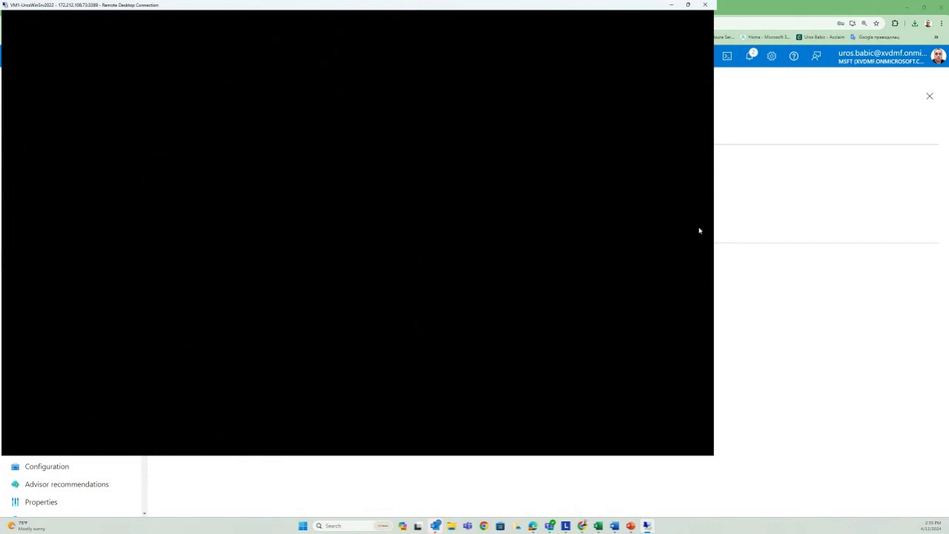
mouse_move(689, 7)
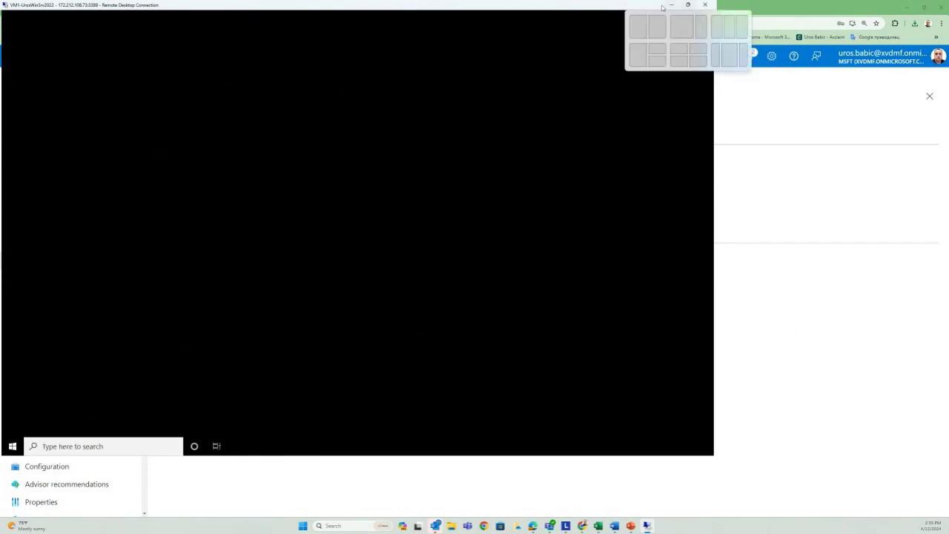
left_click_drag(570, 11, 573, 138)
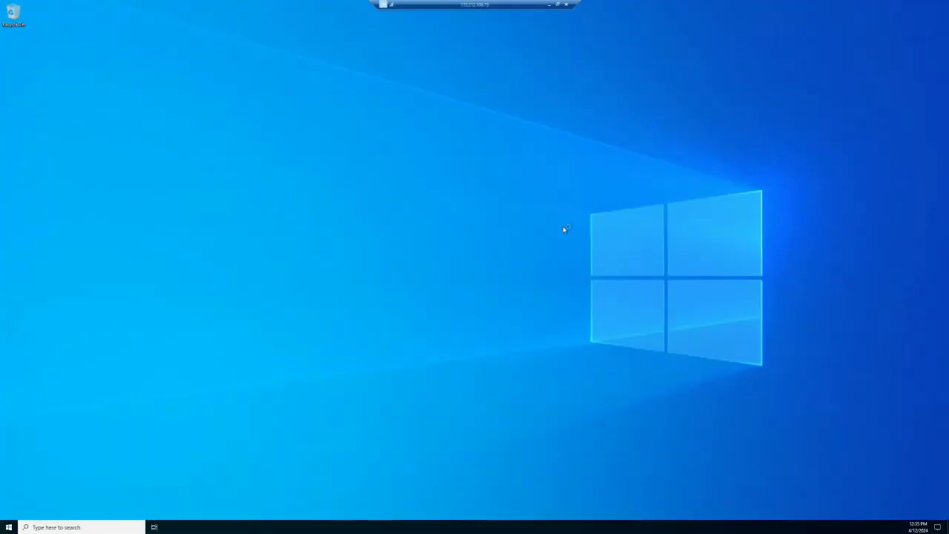
- Minimize the remote session, switch to the Microsoft Defender portal and open its system settings at 125% zoom
left_click(548, 5)
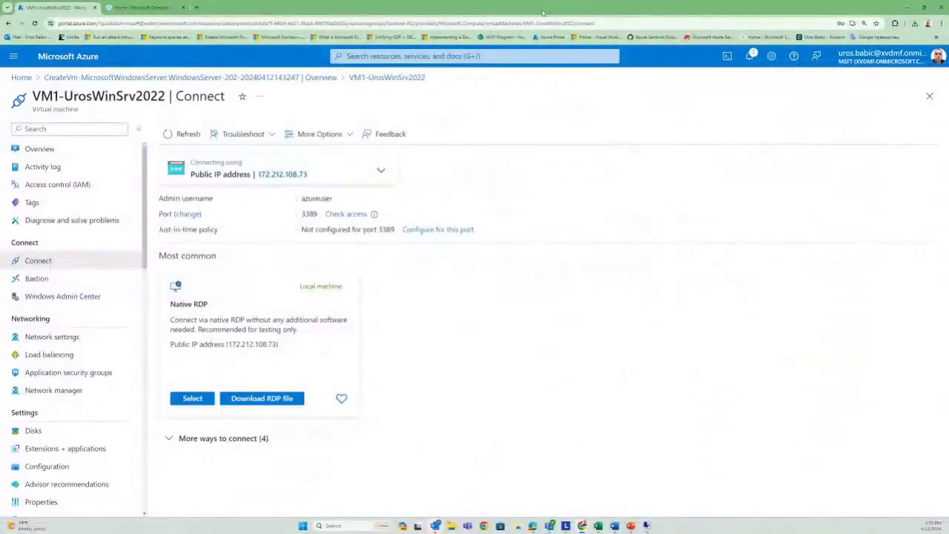
left_click(145, 7)
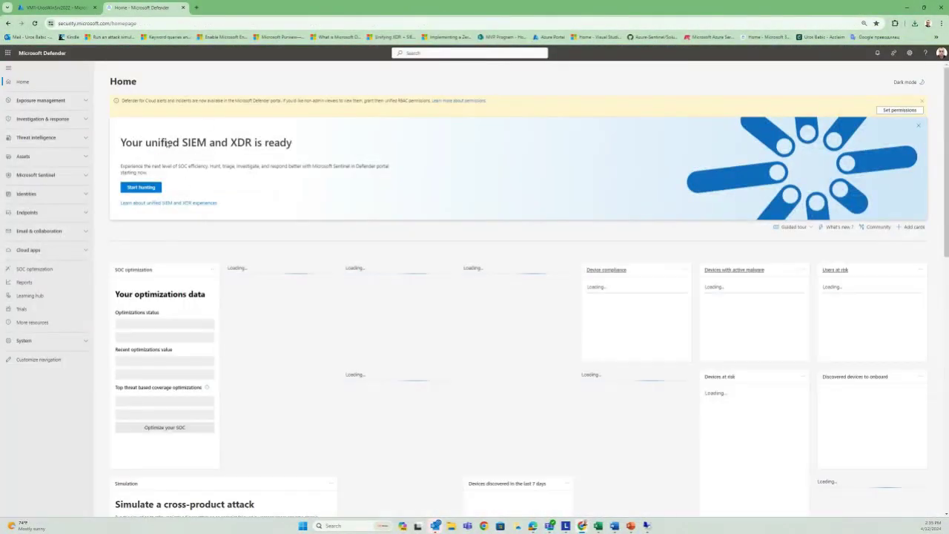
left_click(46, 340)
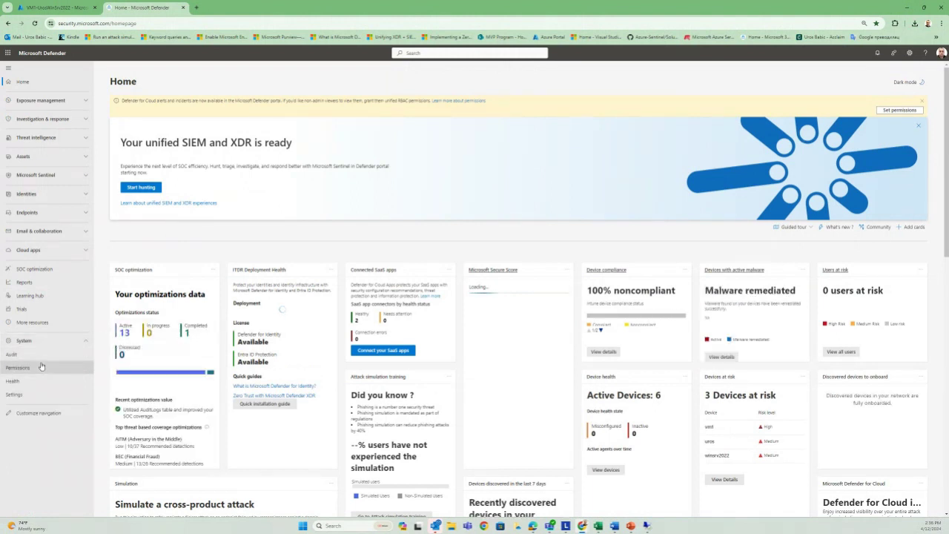
left_click(38, 401)
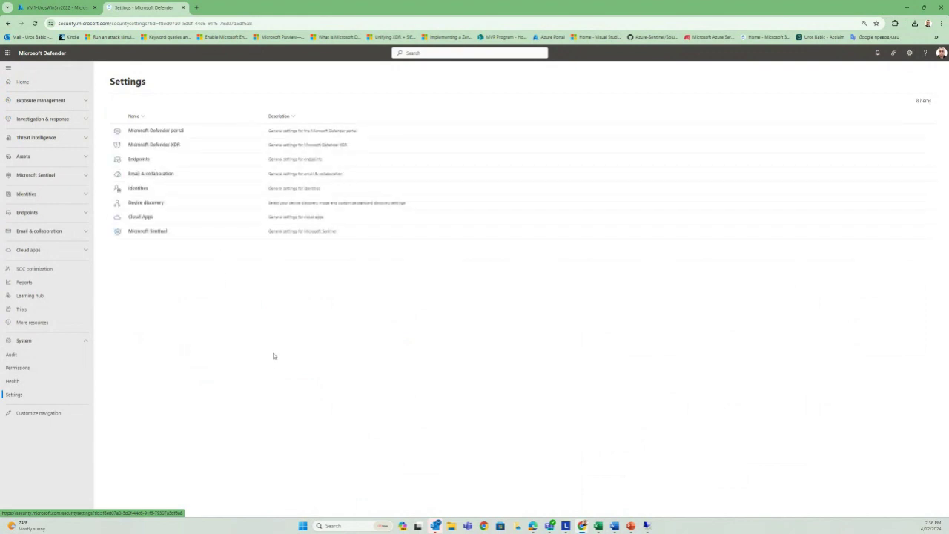
key("ctrl+plus")
key("ctrl+plus")
key("ctrl+plus")
key("ctrl+plus")
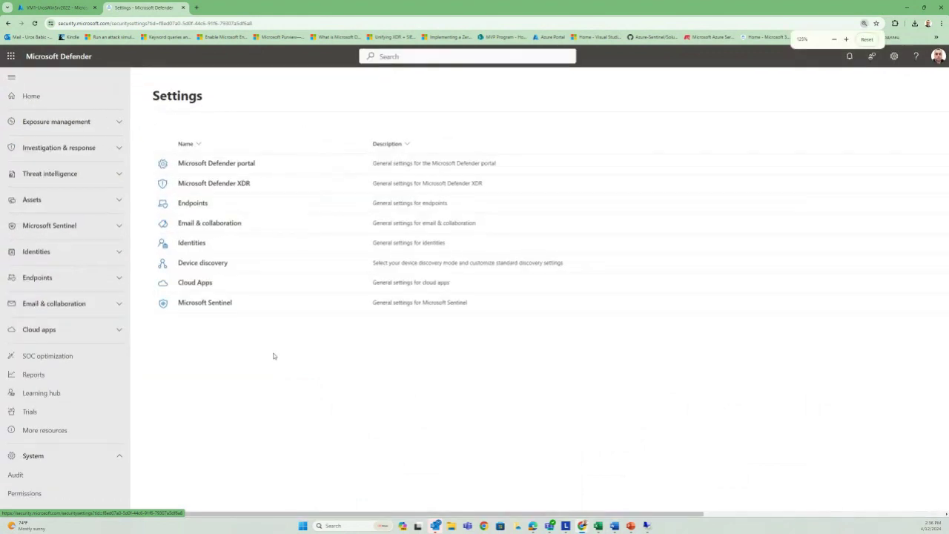
key("ctrl+minus")
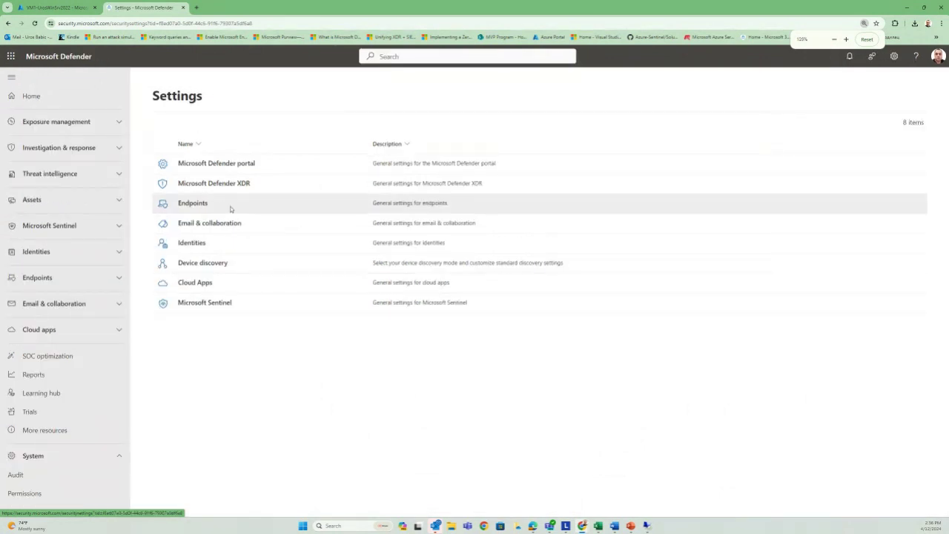
- Open the device onboarding page in the Endpoints settings
left_click(195, 204)
scroll(255, 381, "down", 3)
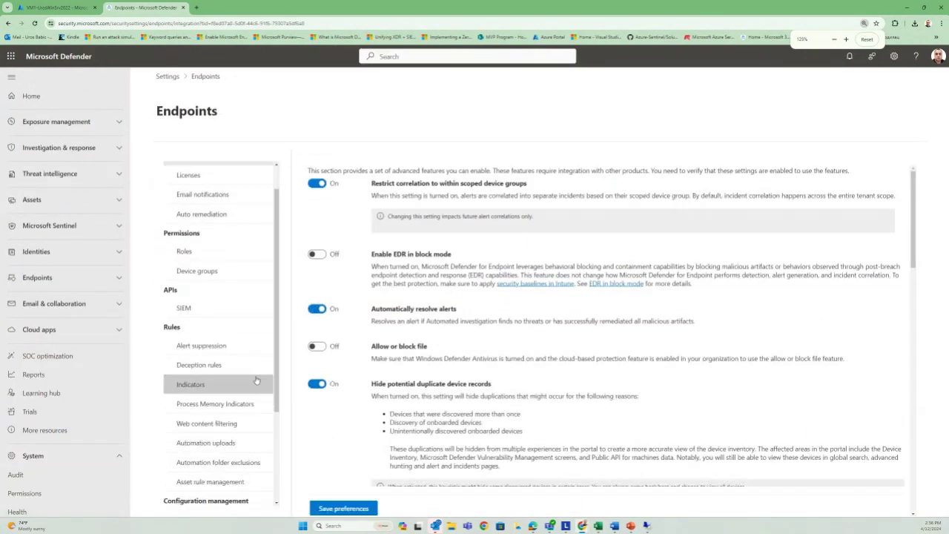
left_click(222, 439)
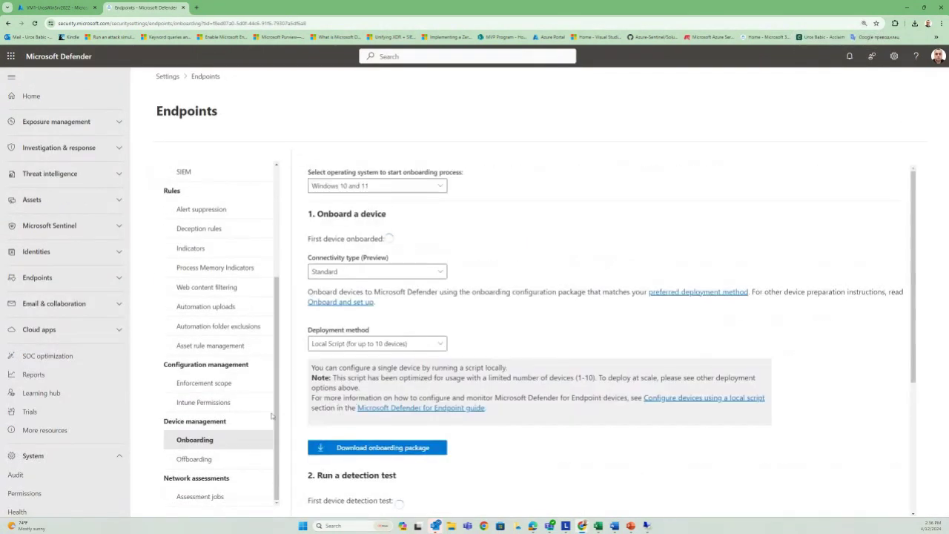
- Choose Windows Server 2019 and 2022 with Standard connectivity for onboarding and download the local script onboarding package
left_click(382, 191)
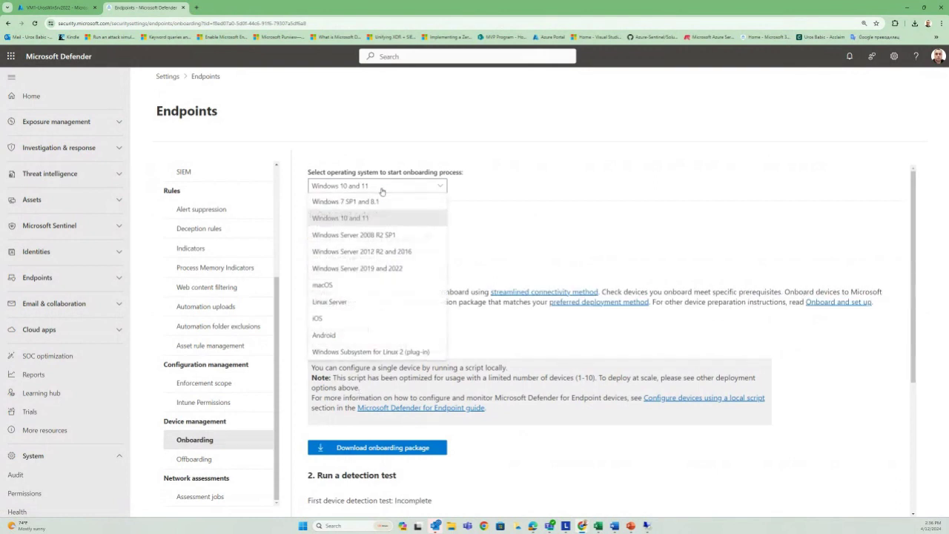
left_click(383, 270)
left_click(371, 272)
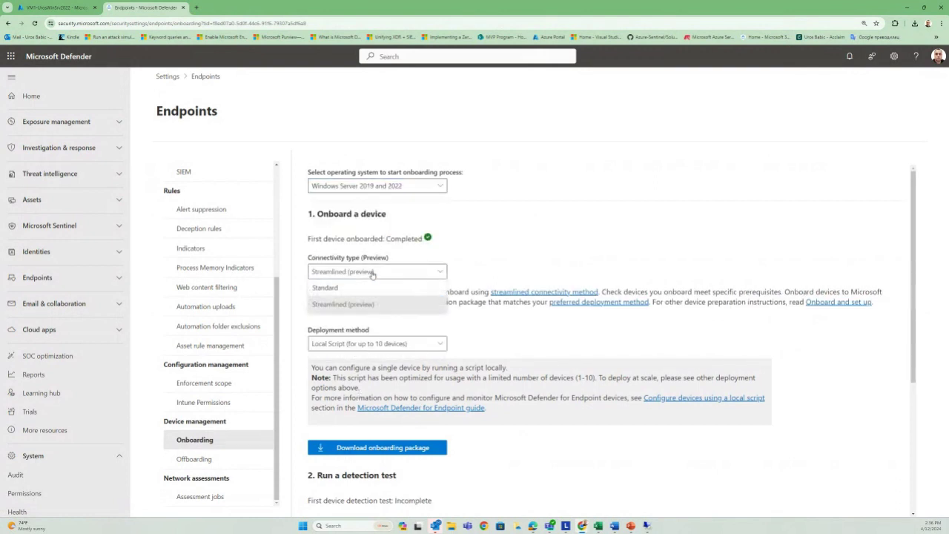
left_click(370, 288)
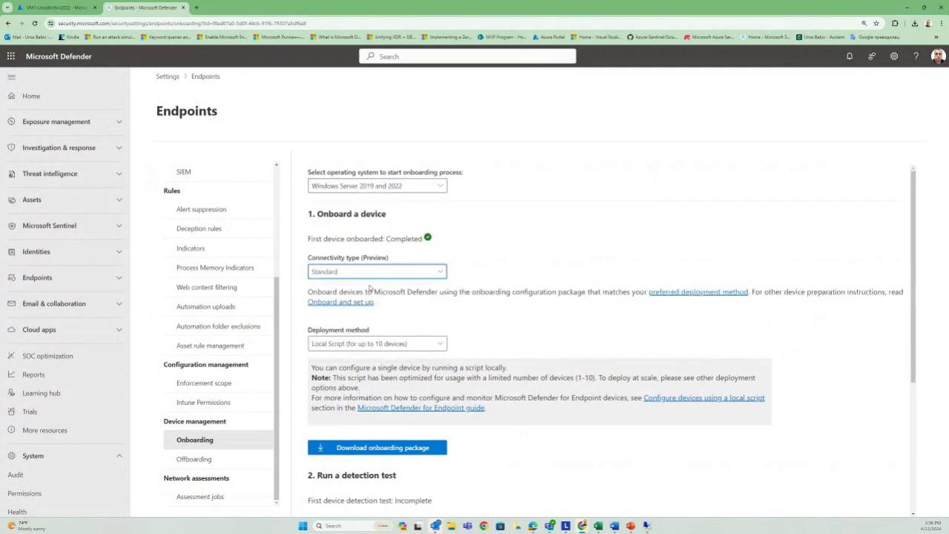
left_click(366, 450)
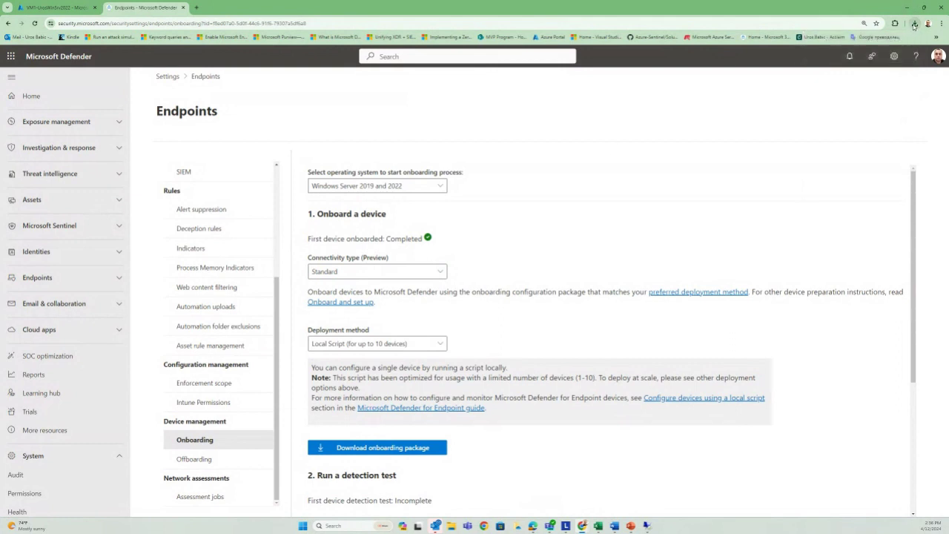
- Transfer the downloaded onboarding package to the virtual machine's desktop, closing the Server Manager message and minimizing Server Manager
left_click(914, 25)
left_click(65, 9)
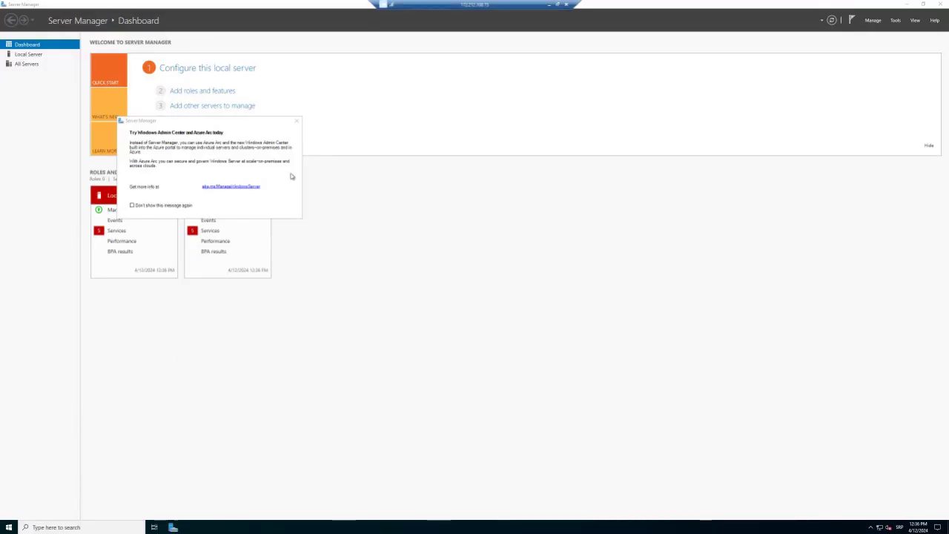
left_click(296, 121)
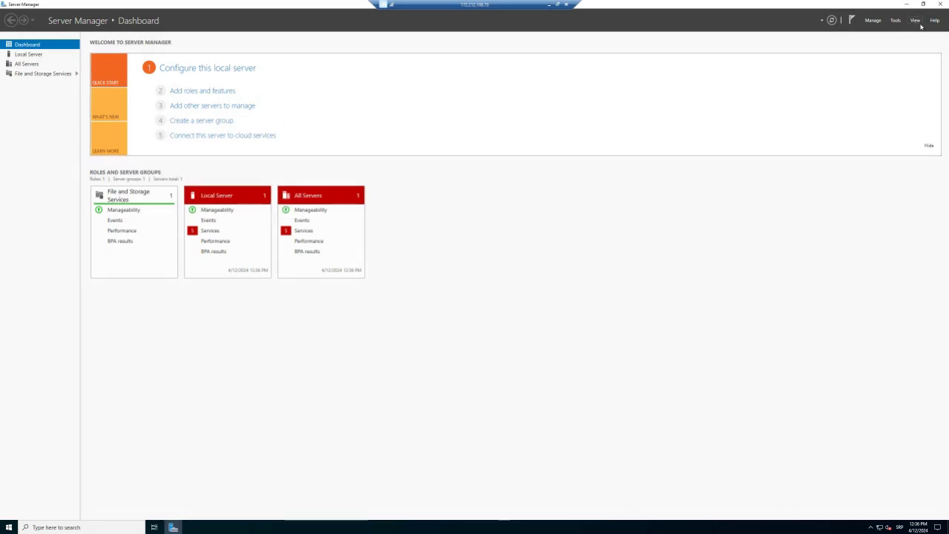
left_click(906, 5)
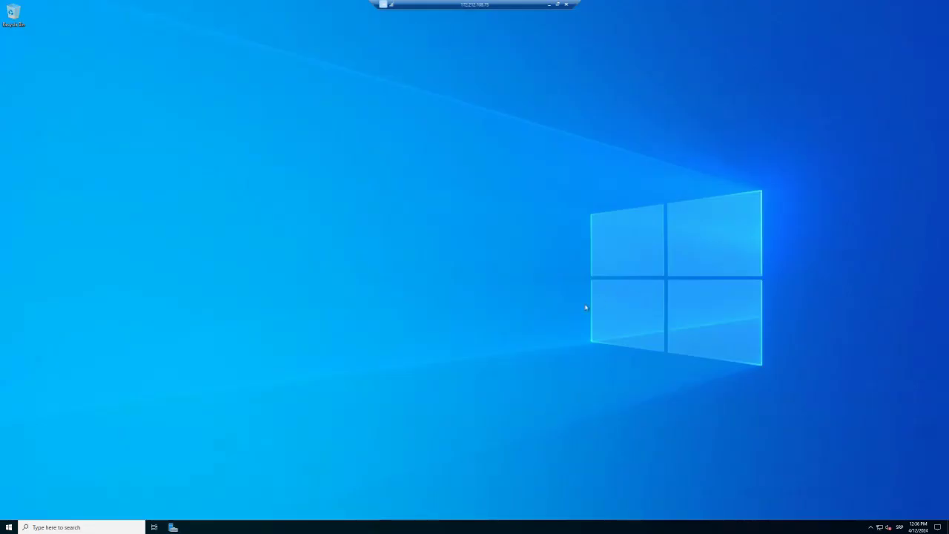
right_click(337, 233)
left_click(351, 263)
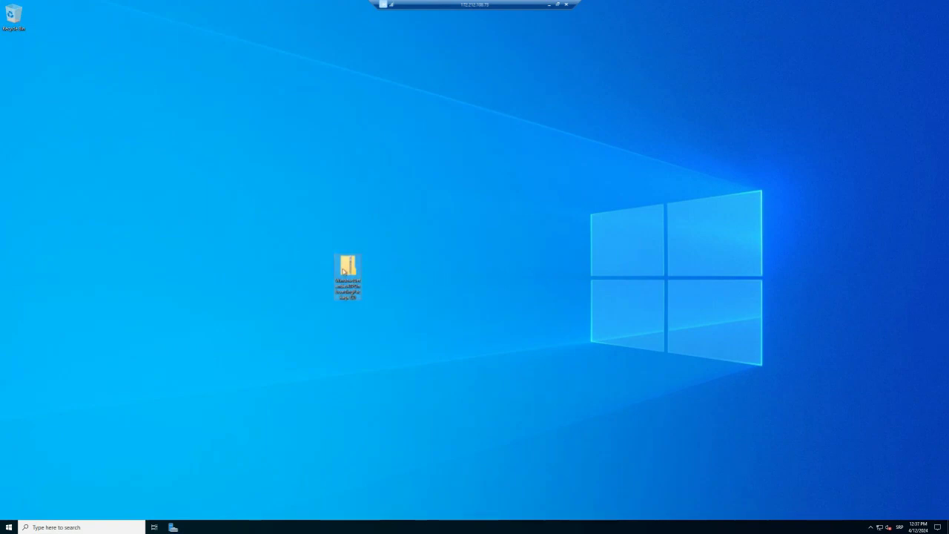
- Extract all files of the WindowsDefenderATPOnboardingPackage archive to the virtual machine's Desktop folder
right_click(344, 271)
left_click(359, 285)
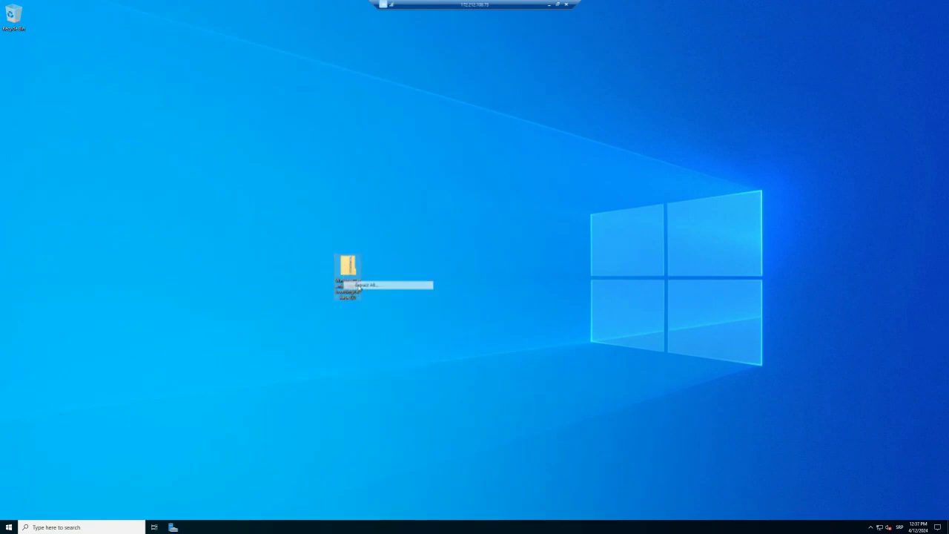
left_click(544, 231)
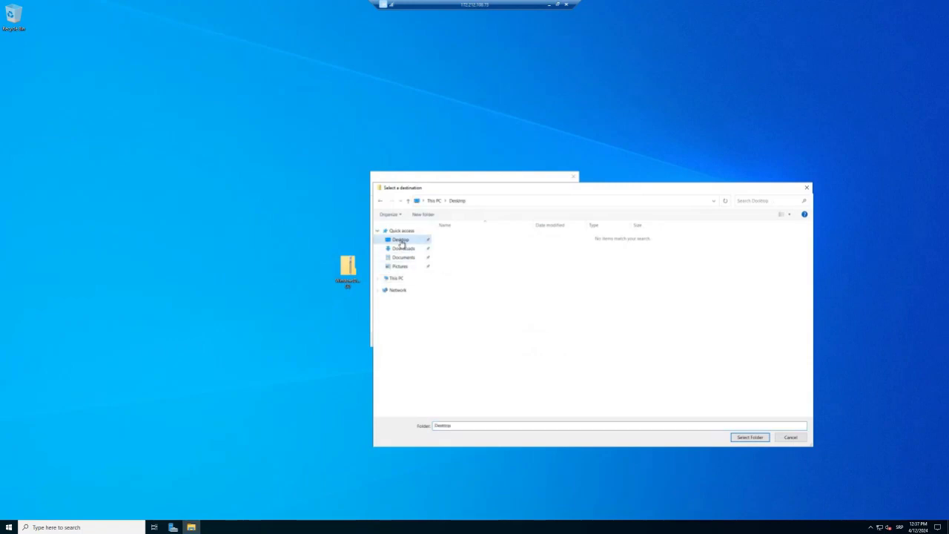
left_click(744, 438)
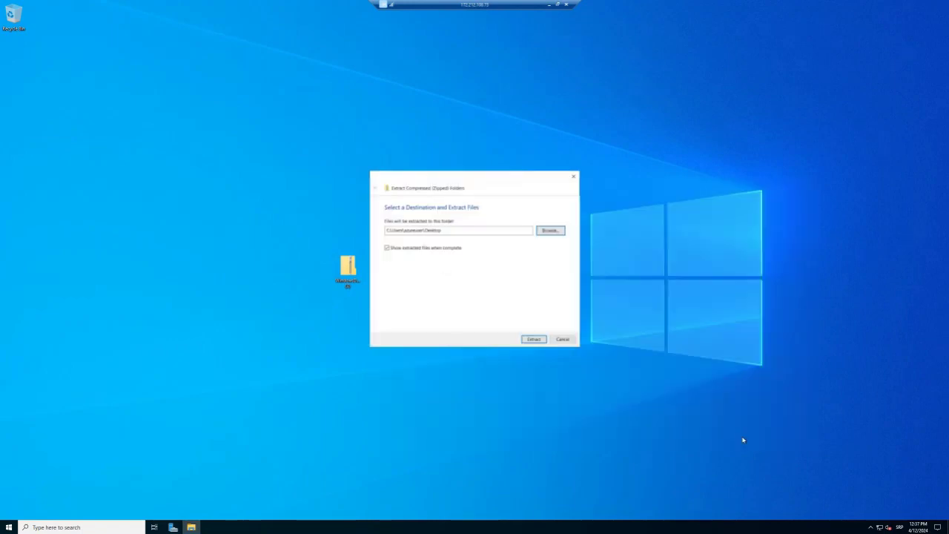
left_click(532, 340)
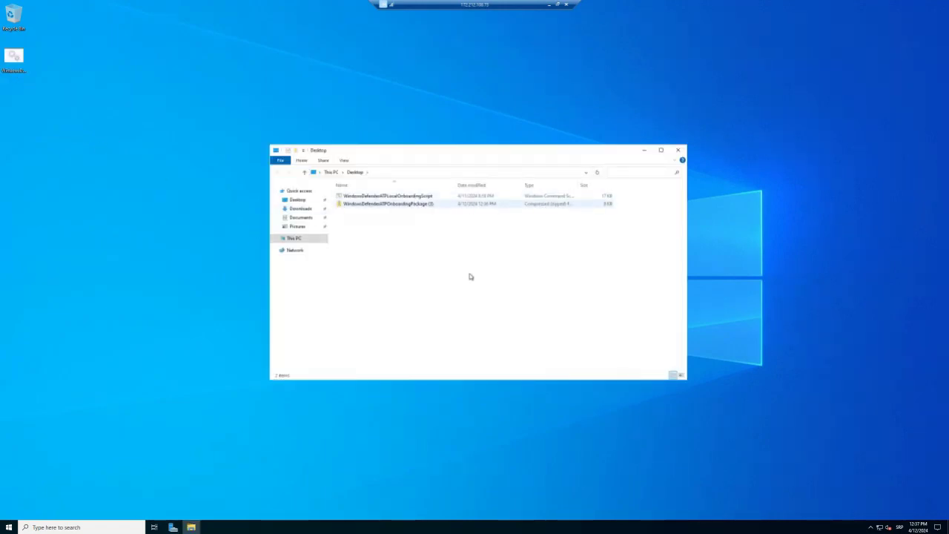
- Run WindowsDefenderATPLocalOnboardingScript as administrator, with its console window maximized and its text enlarged
left_click(661, 151)
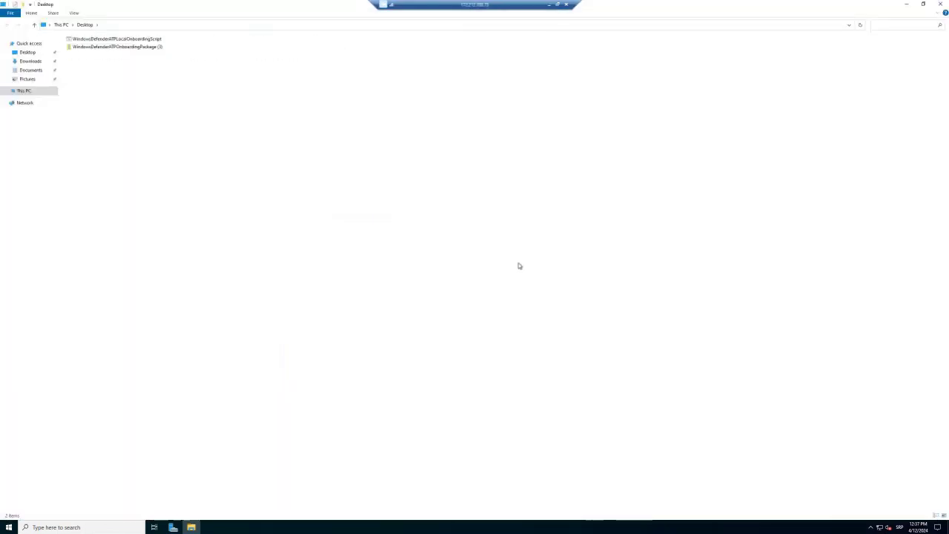
left_click(147, 40)
right_click(147, 39)
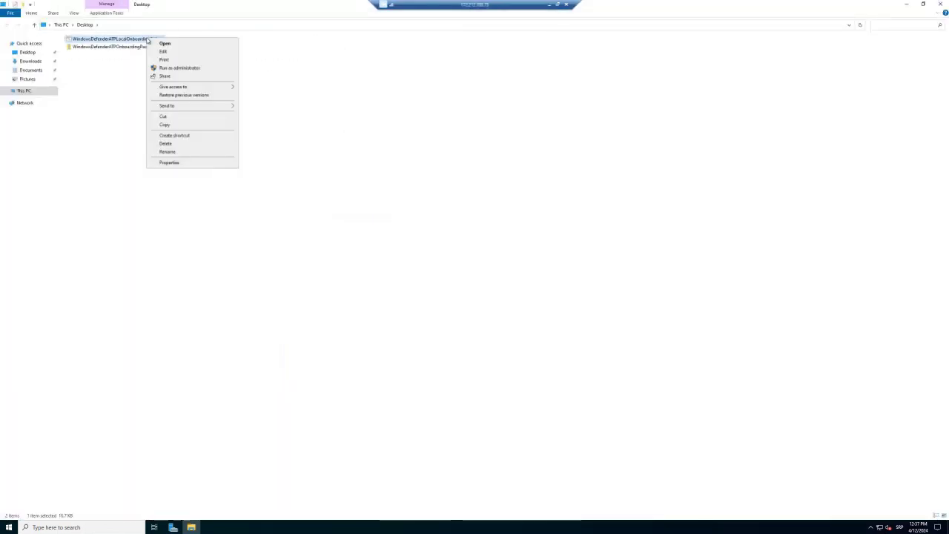
left_click(170, 67)
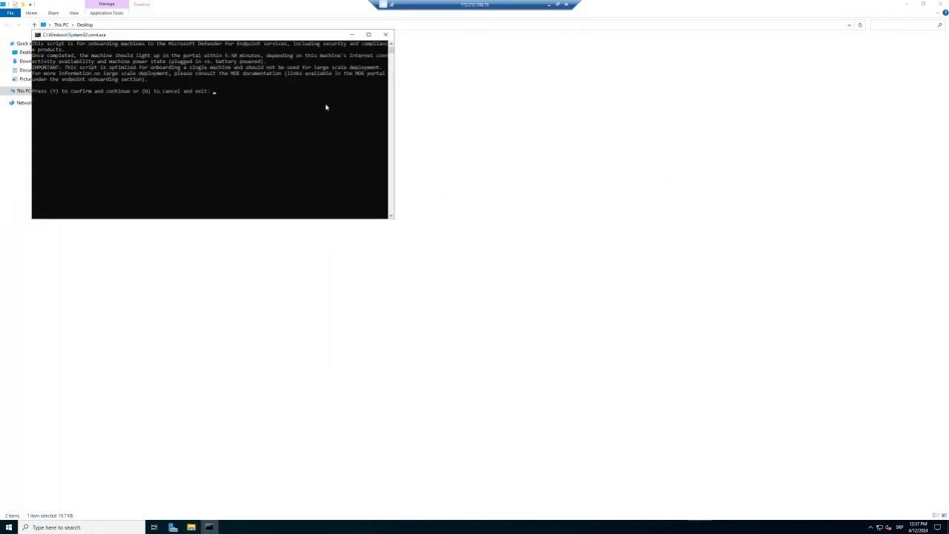
left_click(369, 35)
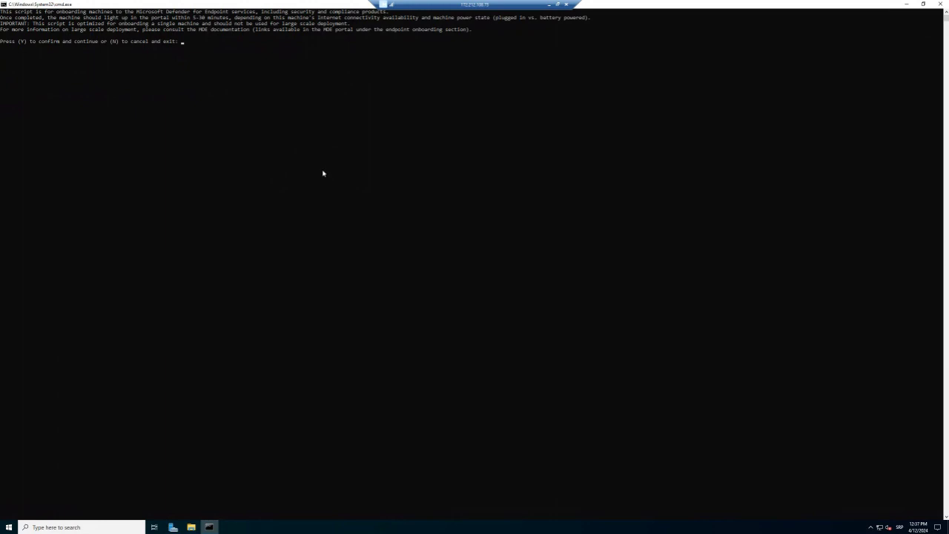
scroll(322, 173, "up", 4, "ctrl")
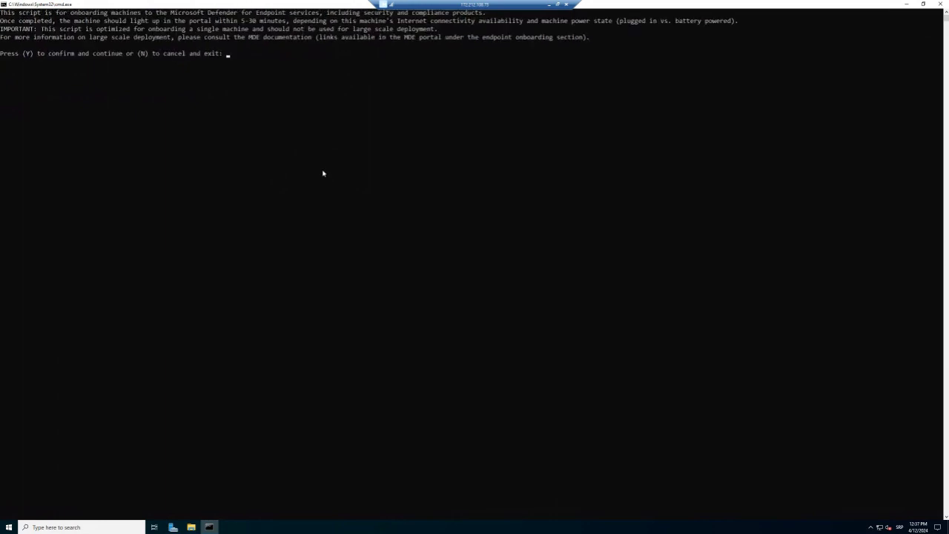
scroll(322, 173, "up", 1, "ctrl")
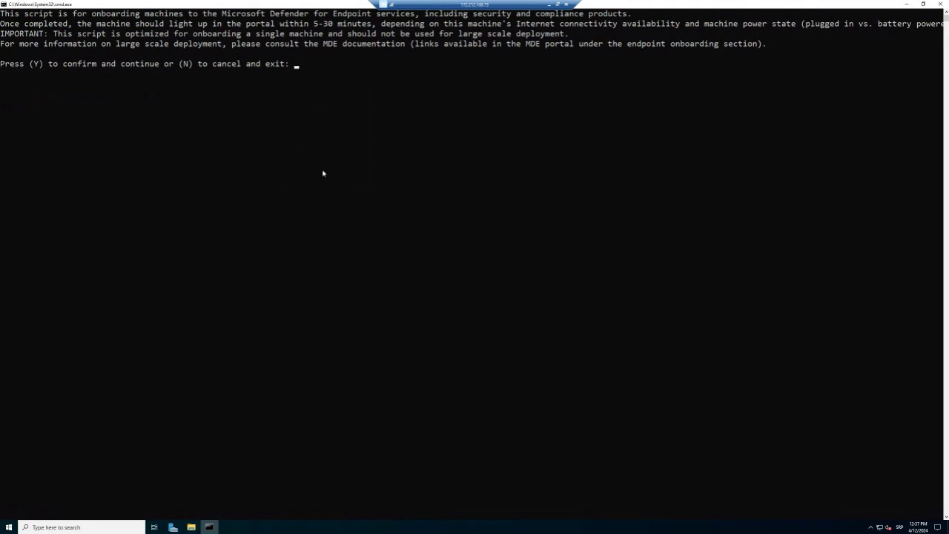
- Confirm the onboarding script with Y, let it finish and minimize its console window
type("Z")
key("BackSpace")
type("Y")
key("Return")
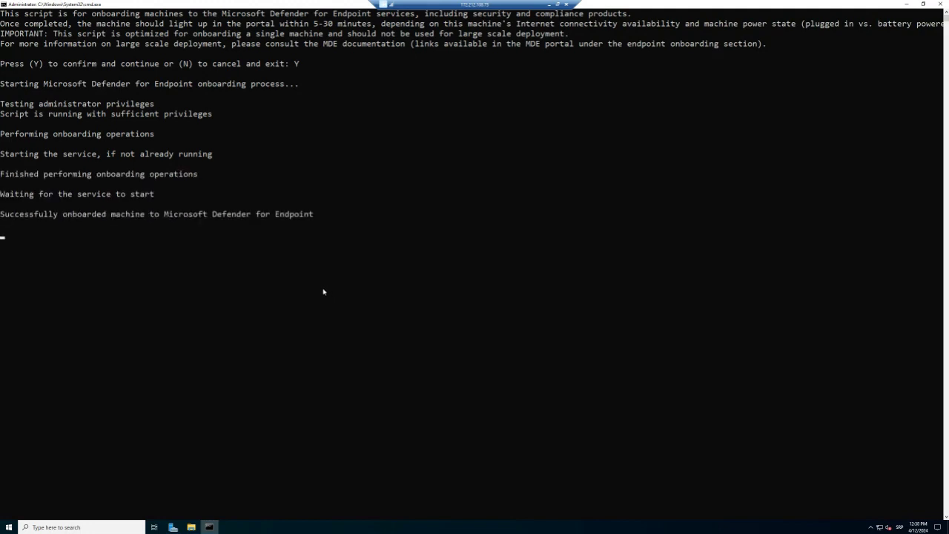
left_click(906, 3)
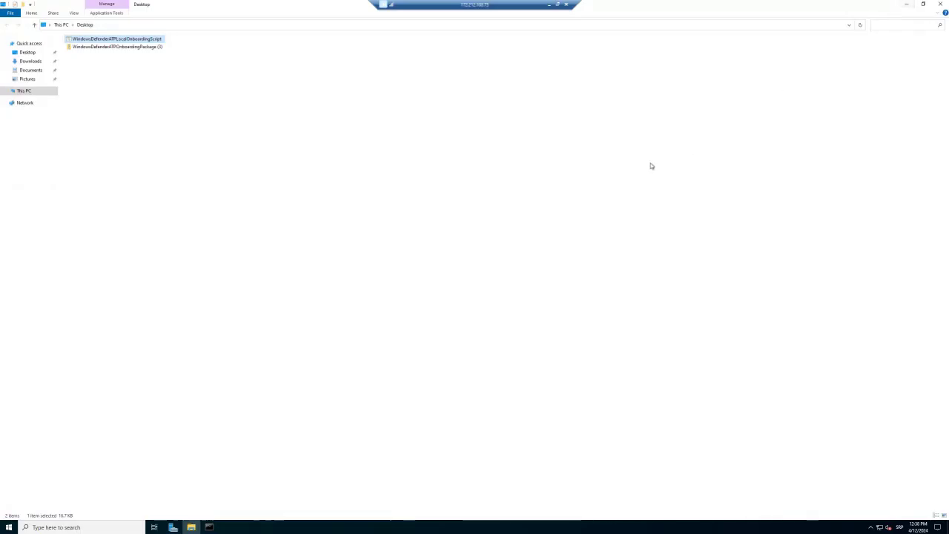
- Return to the Microsoft Defender portal and open the device inventory under Assets to check the onboarded machine
left_click(549, 4)
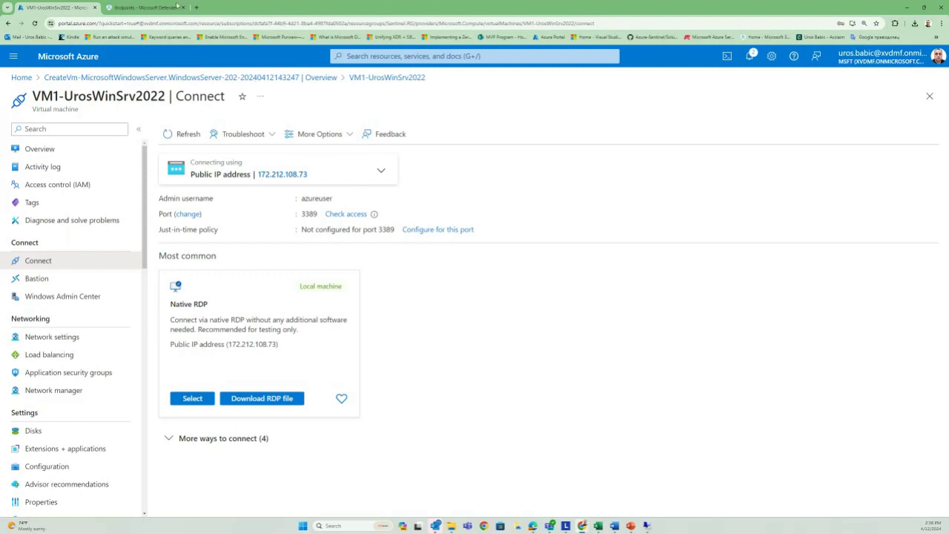
left_click(147, 8)
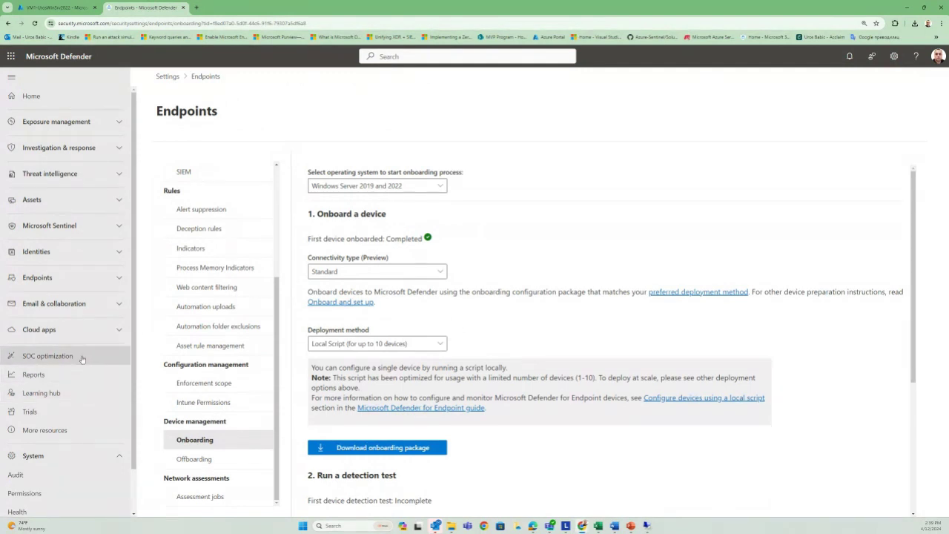
left_click(114, 282)
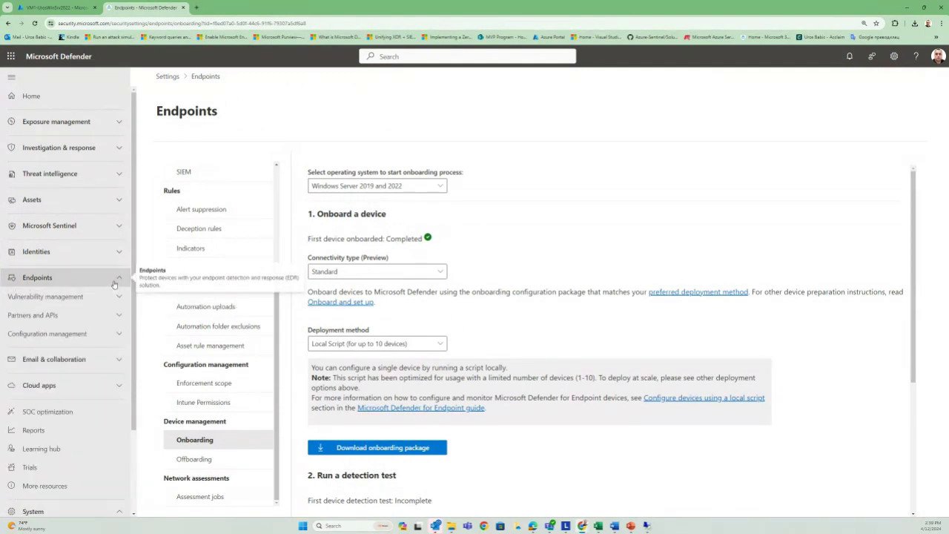
left_click(94, 199)
left_click(94, 220)
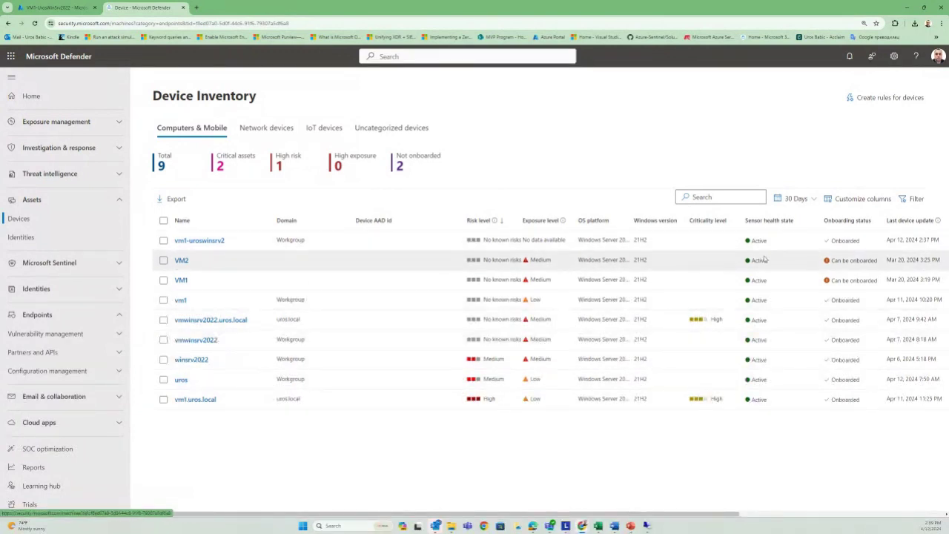
- Open the device page of vm1-uroswinsrv2 from the device inventory to review its onboarding details
left_click(210, 243)
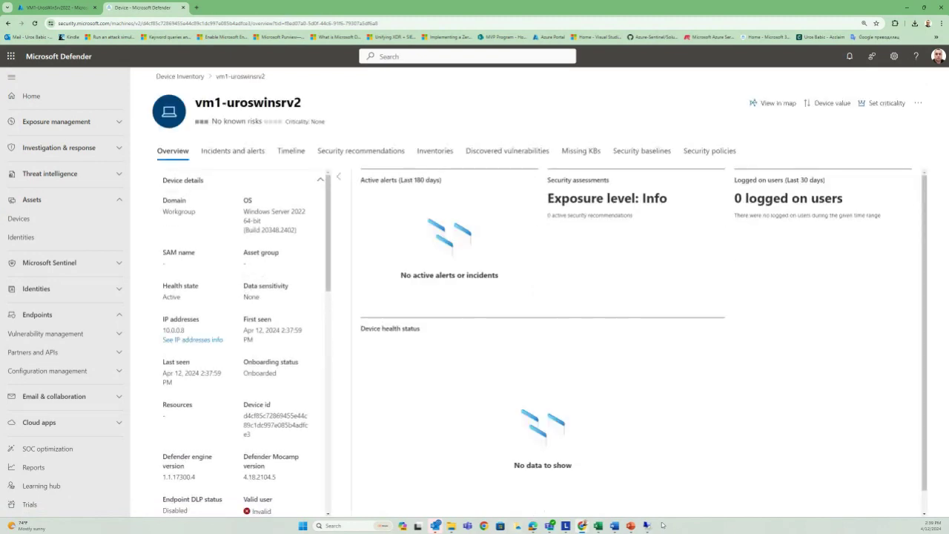
- Switch to the virtual machine's remote session, minimize File Explorer and run Windows PowerShell (x86) as administrator
left_click(646, 525)
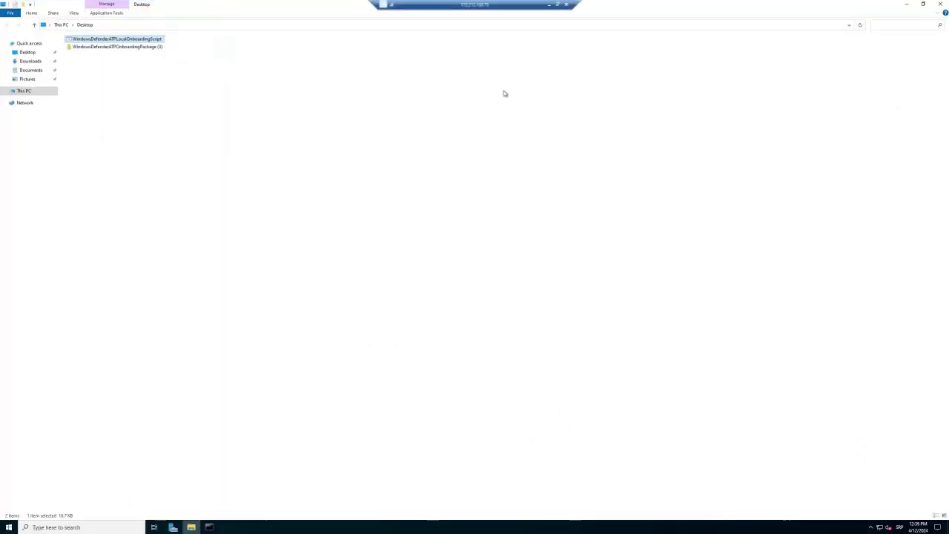
mouse_move(191, 527)
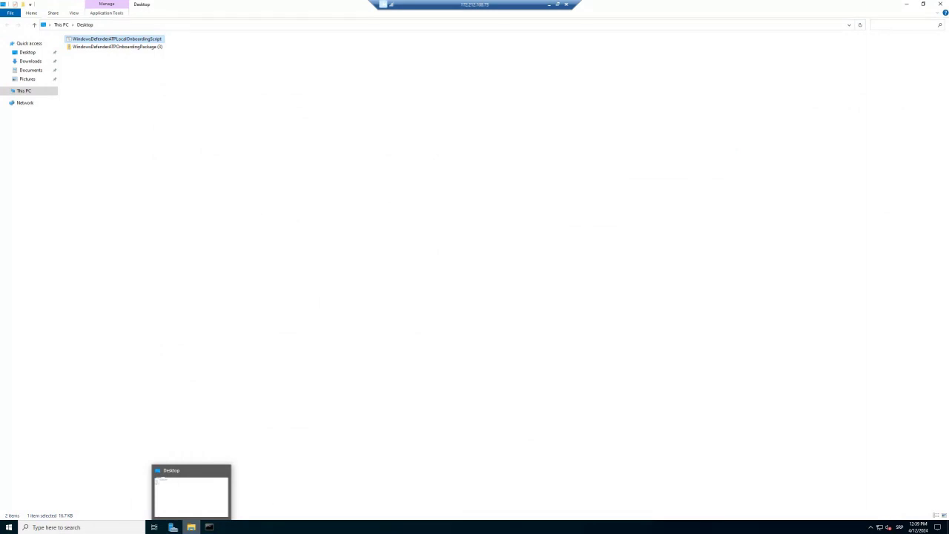
left_click(905, 6)
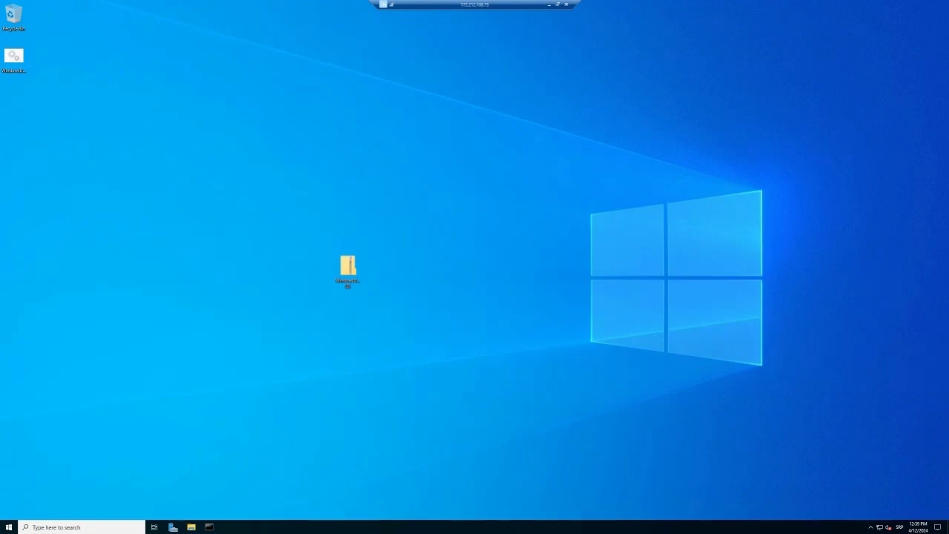
left_click(9, 527)
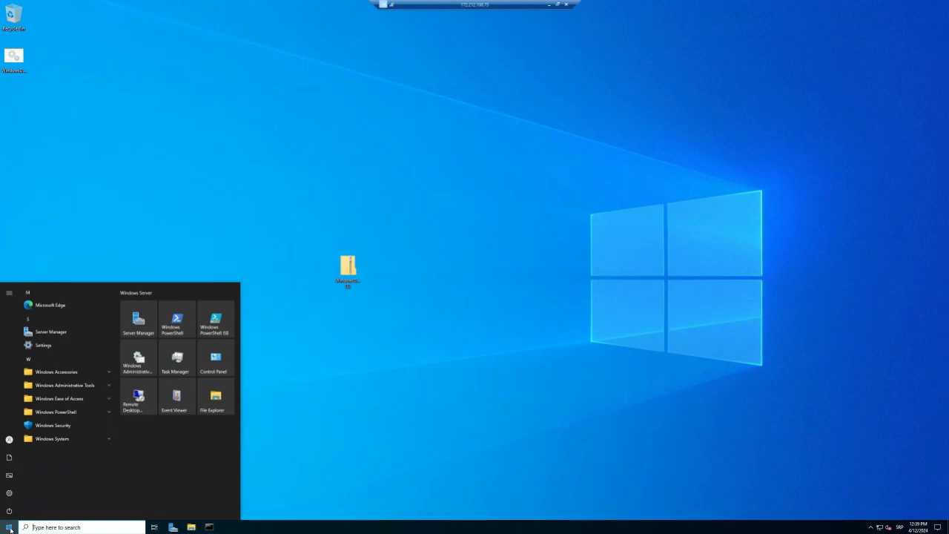
type("p")
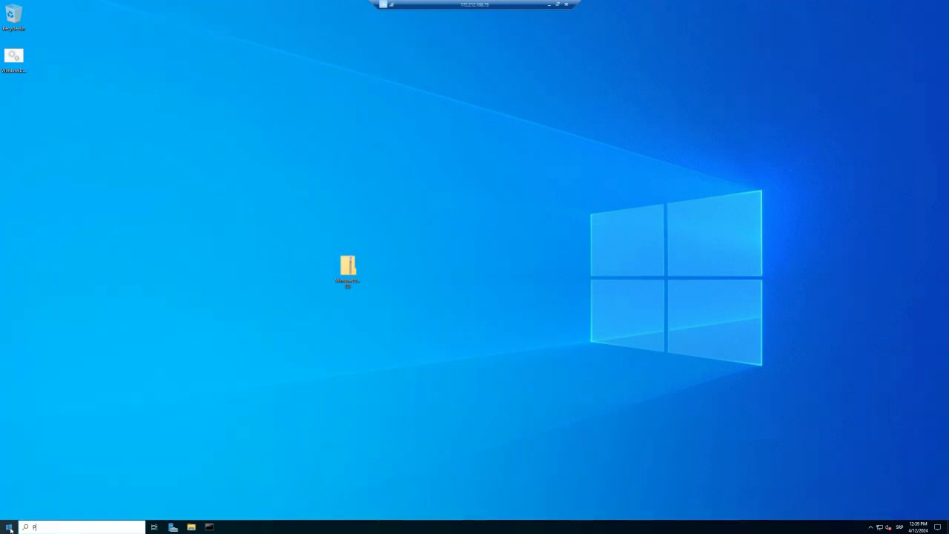
type("OWE")
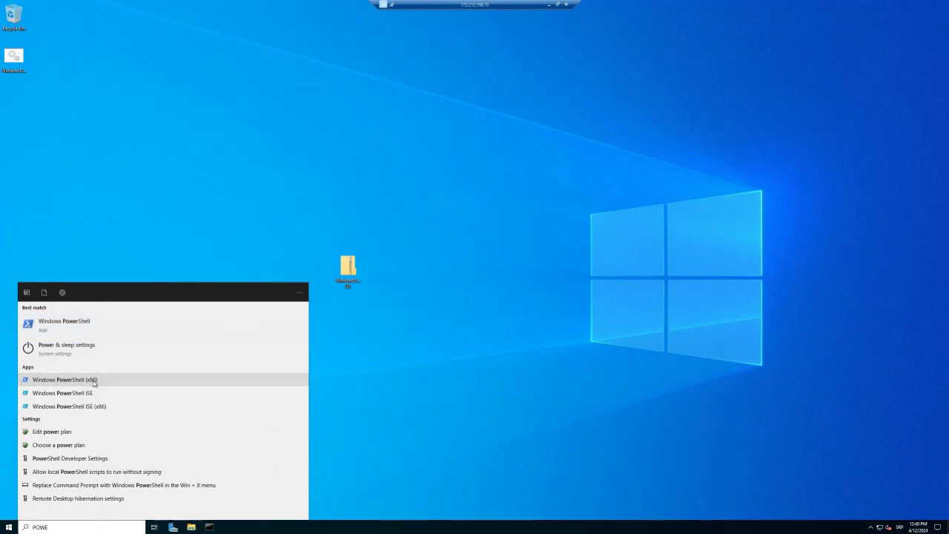
right_click(93, 382)
left_click(115, 387)
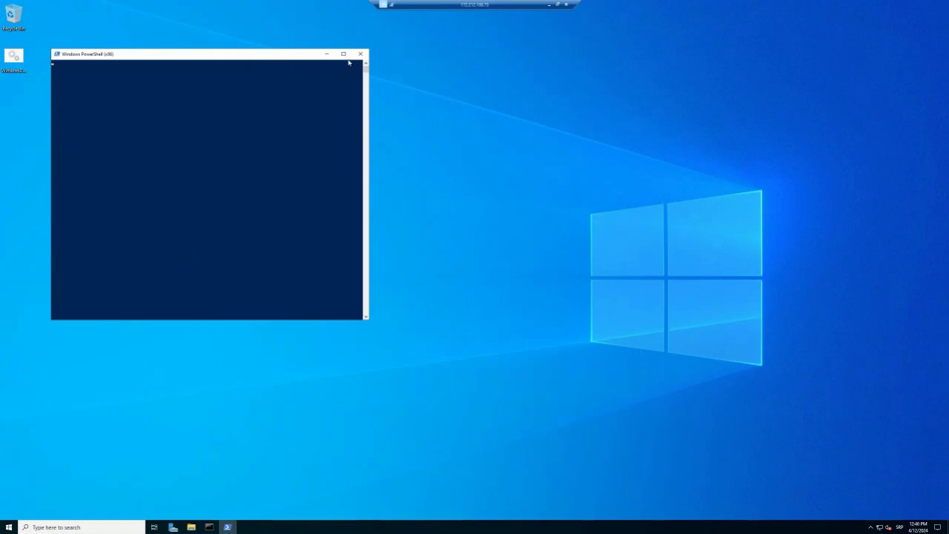
- Maximize the Windows PowerShell (x86) window and enlarge its text for readability
left_click(343, 53)
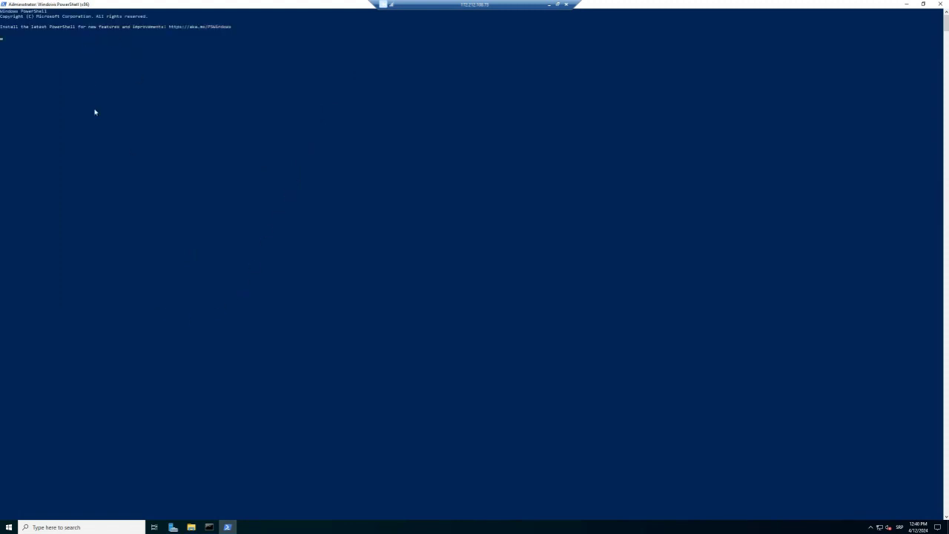
scroll(200, 218, "up", 5, "ctrl")
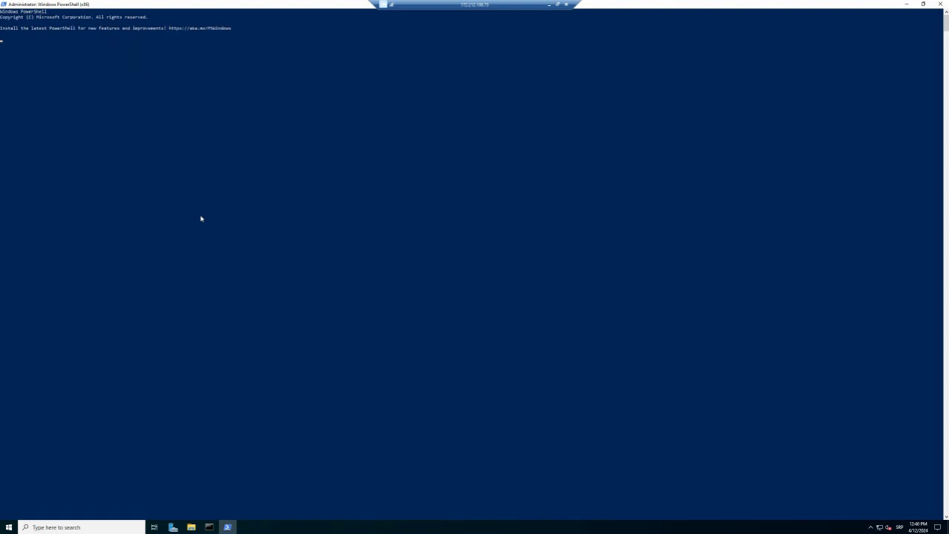
scroll(201, 218, "up", 2, "ctrl")
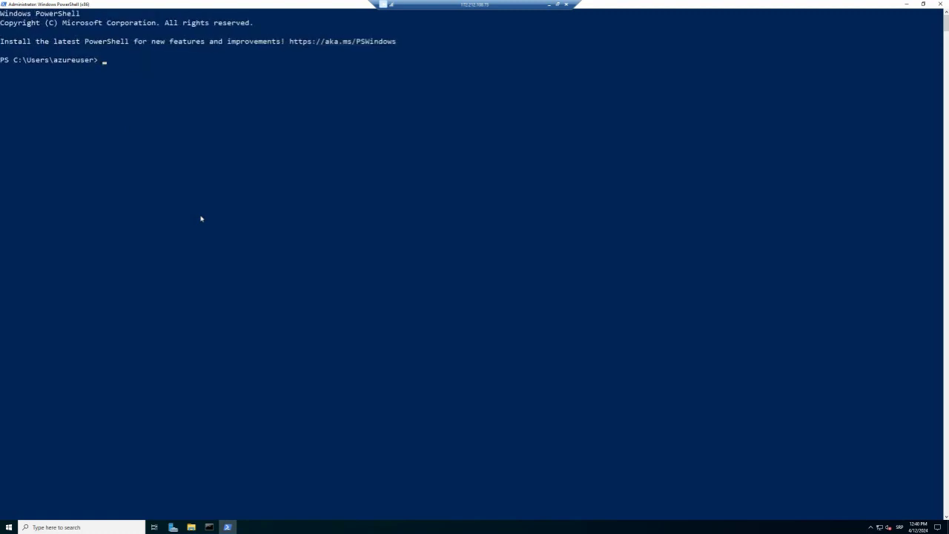
scroll(200, 219, "up", 3, "ctrl")
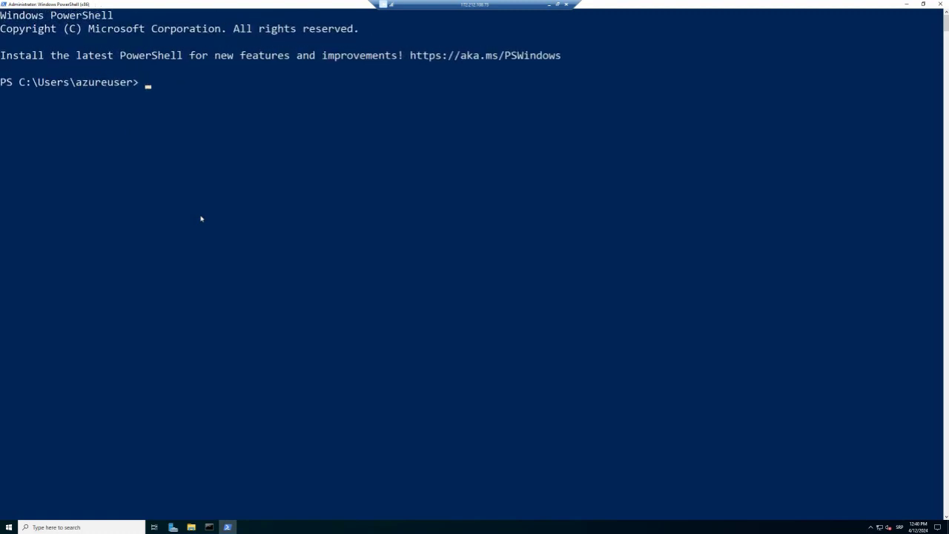
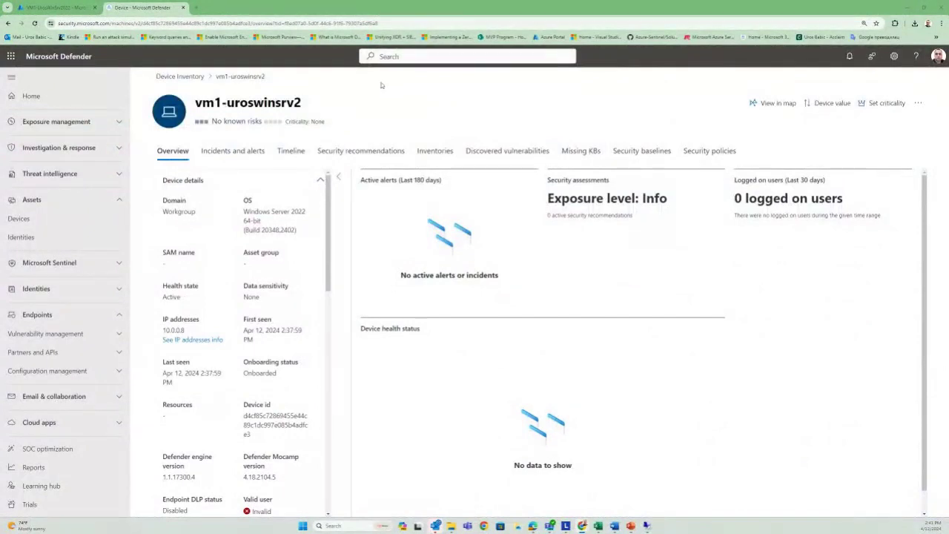
- In the Defender portal's incident list, expand and open the multi-stage incident involving Defense evasion & Discovery on one endpoint
left_click(74, 153)
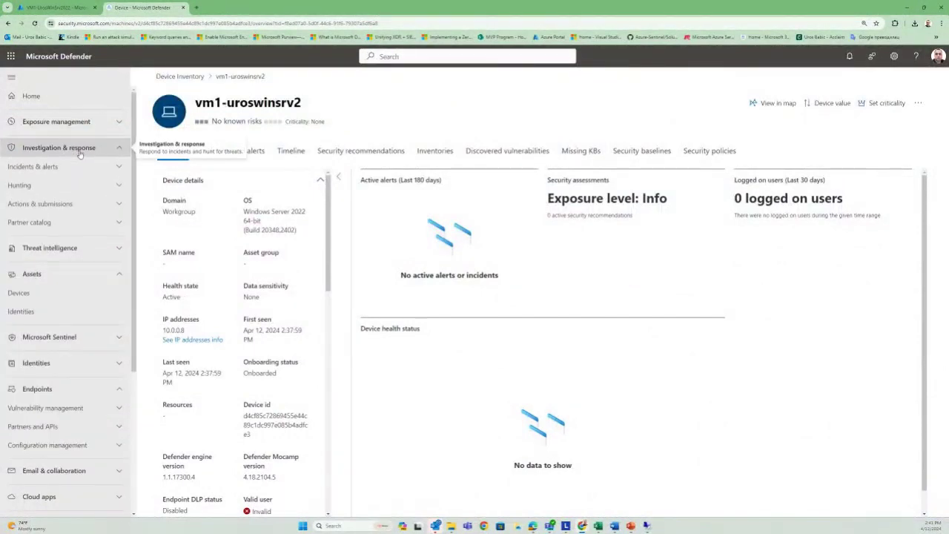
left_click(69, 168)
left_click(67, 182)
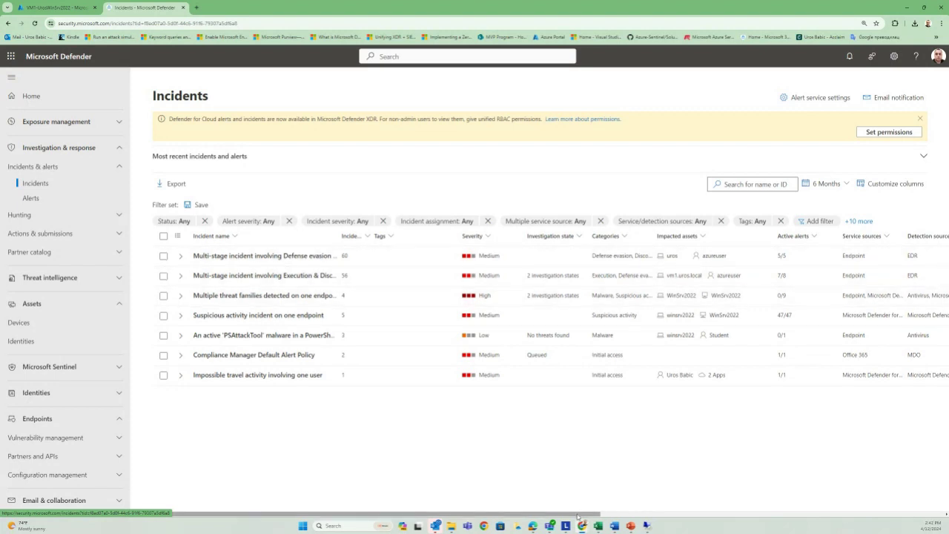
left_click_drag(602, 514, 541, 509)
left_click(180, 255)
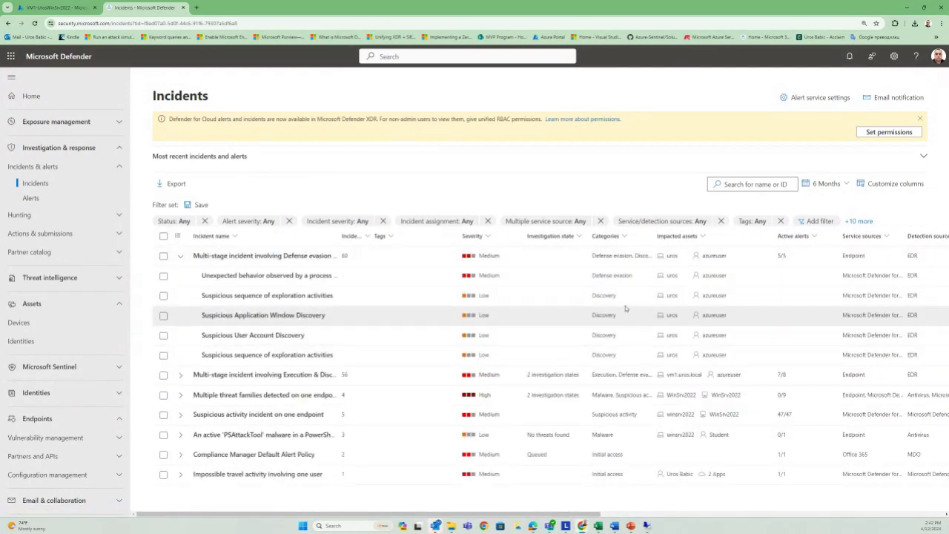
left_click(325, 260)
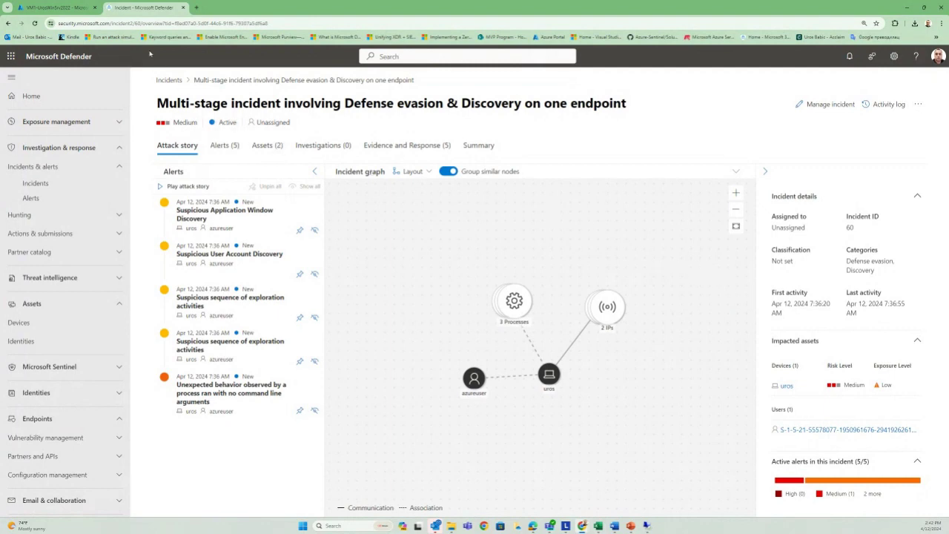
- Return to the virtual machine's remote session and run the standard Windows PowerShell as administrator
left_click(647, 526)
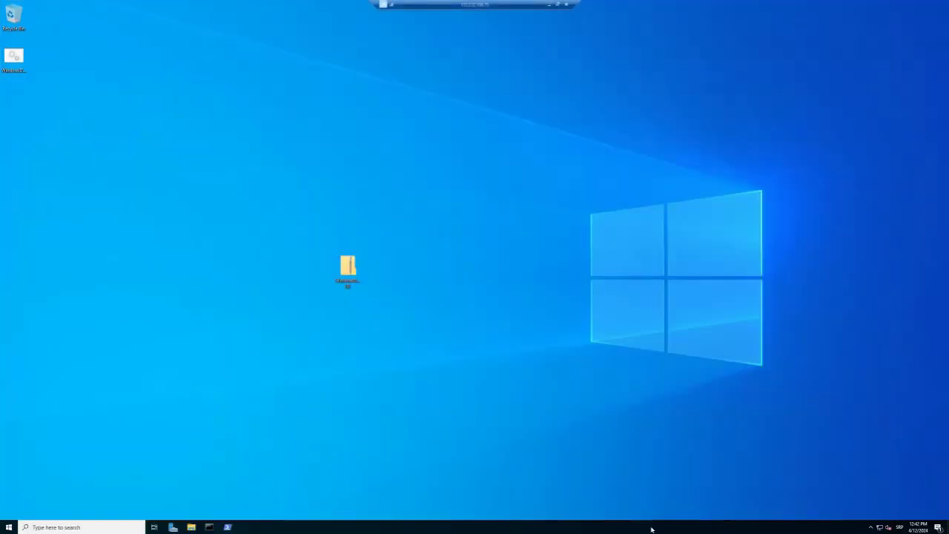
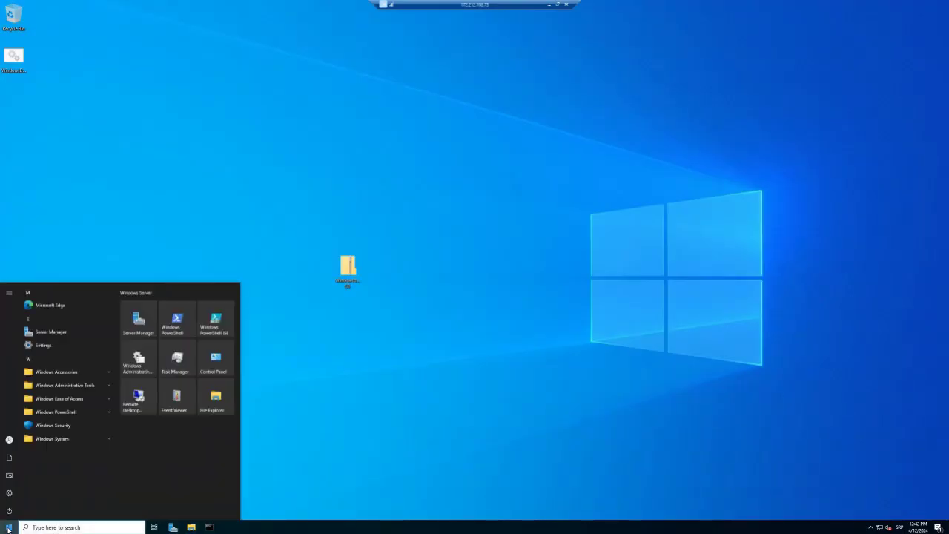
type("power")
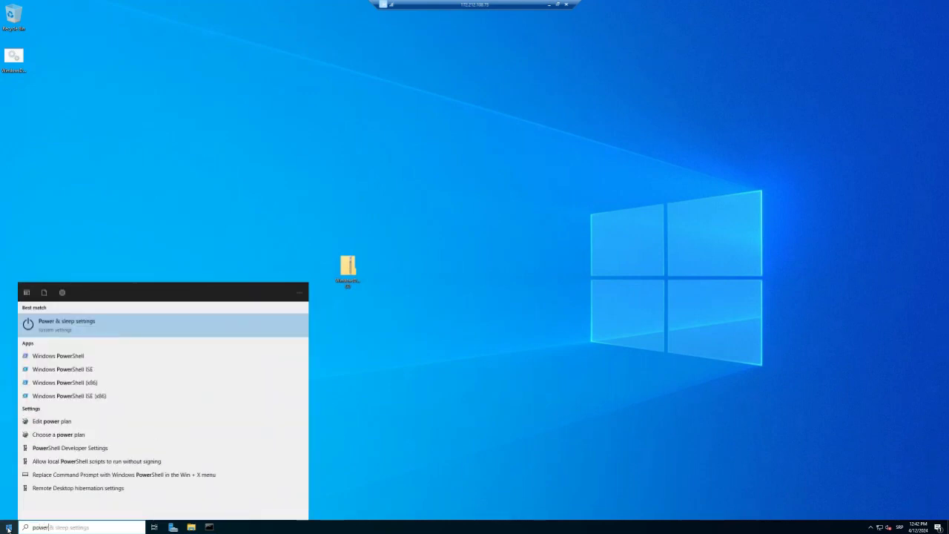
right_click(161, 359)
left_click(186, 365)
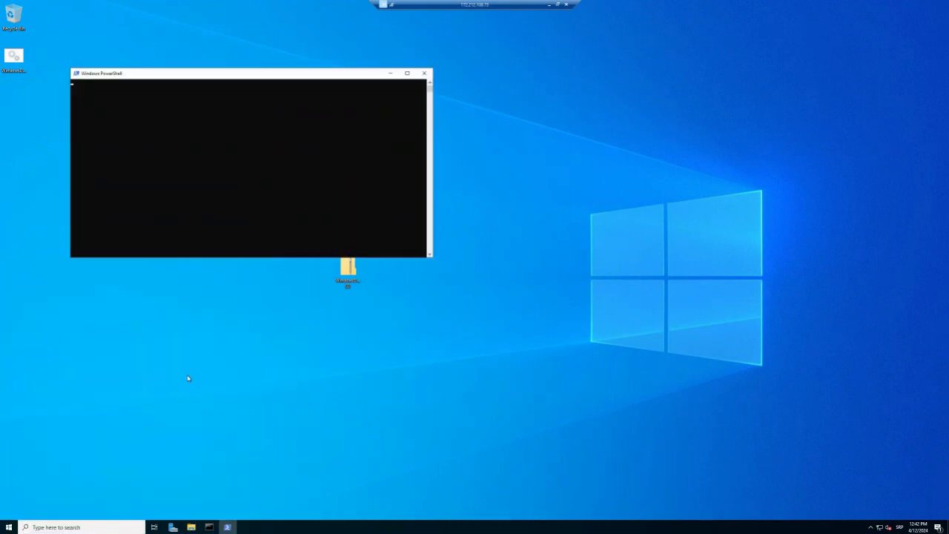
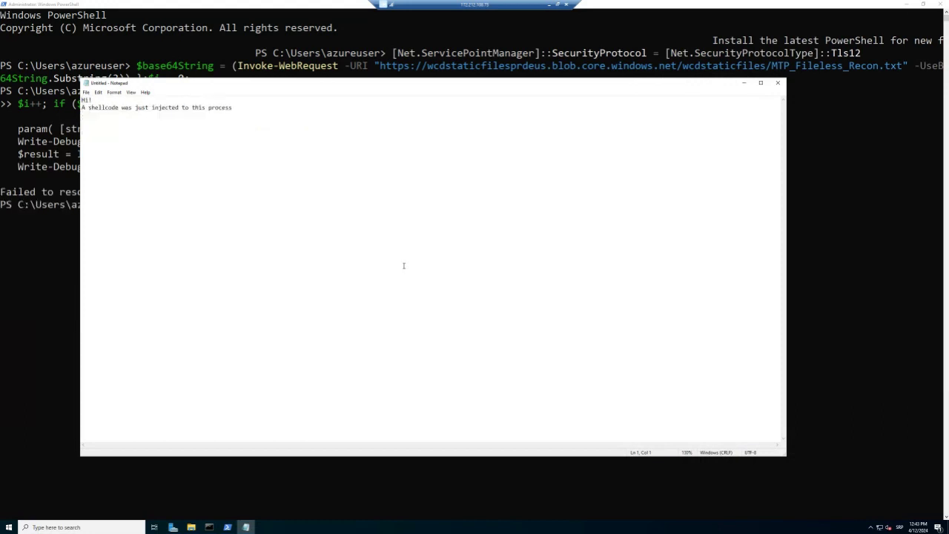
- Enlarge the text in the Notepad window launched by the attack simulation to read its message
key("ctrl+plus")
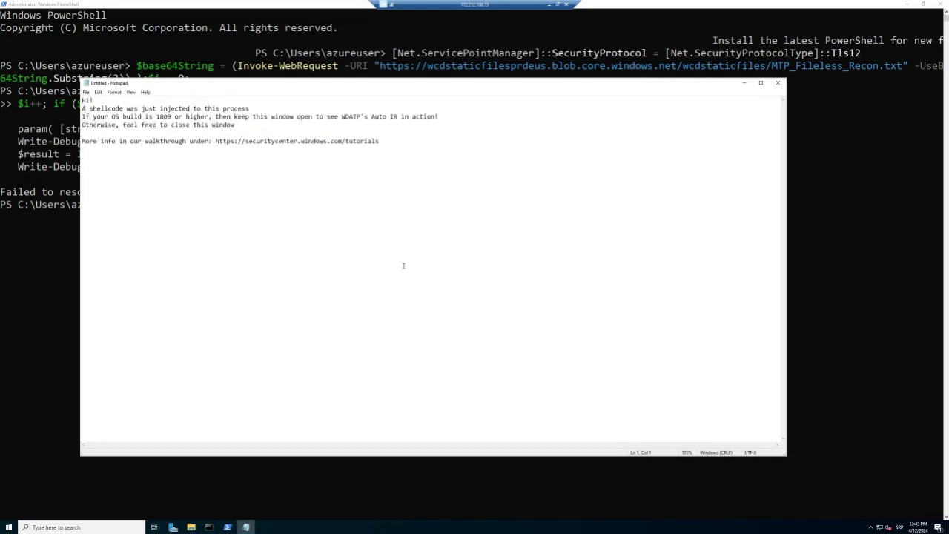
key("ctrl+plus")
key("ctrl+plus")
key("ctrl+plus")
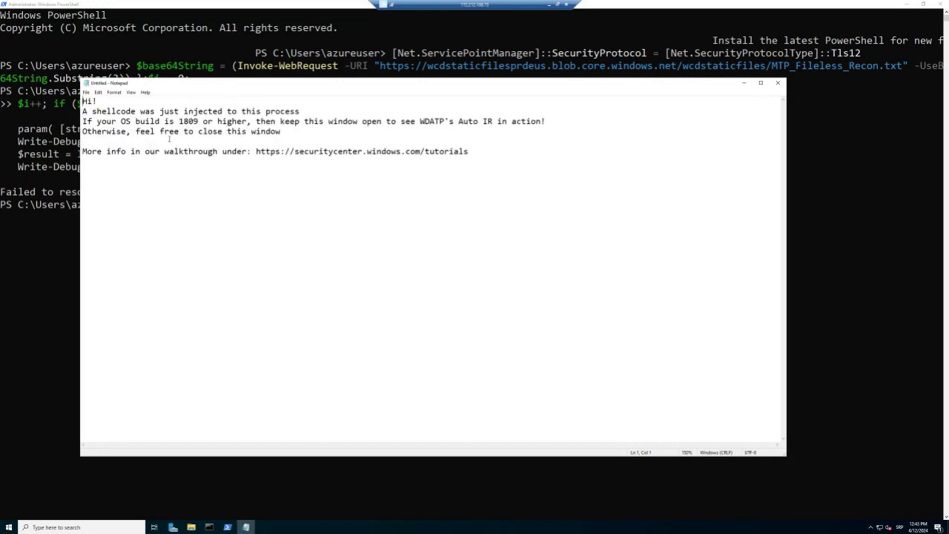
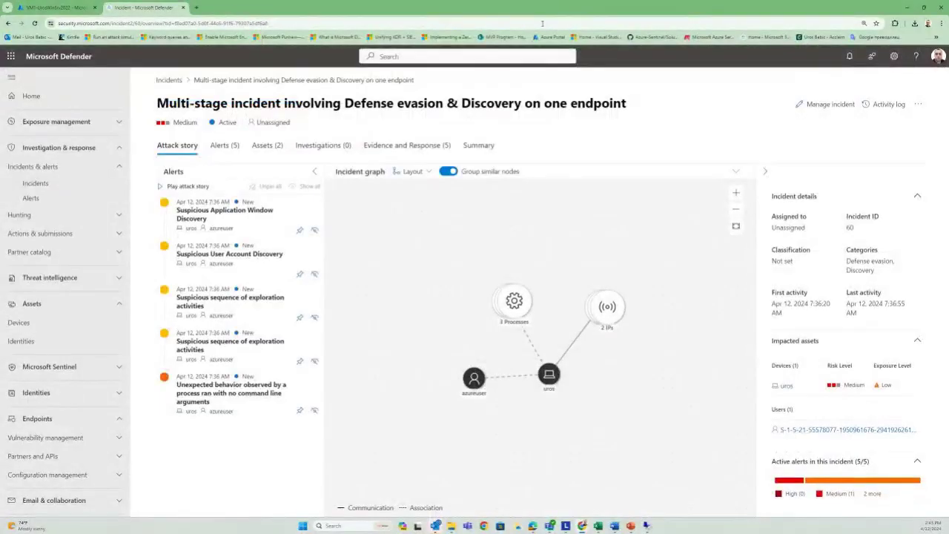
- Open the "Discovery incident on one endpoint" from the Defender incident list and examine its incident graph up close
left_click(85, 184)
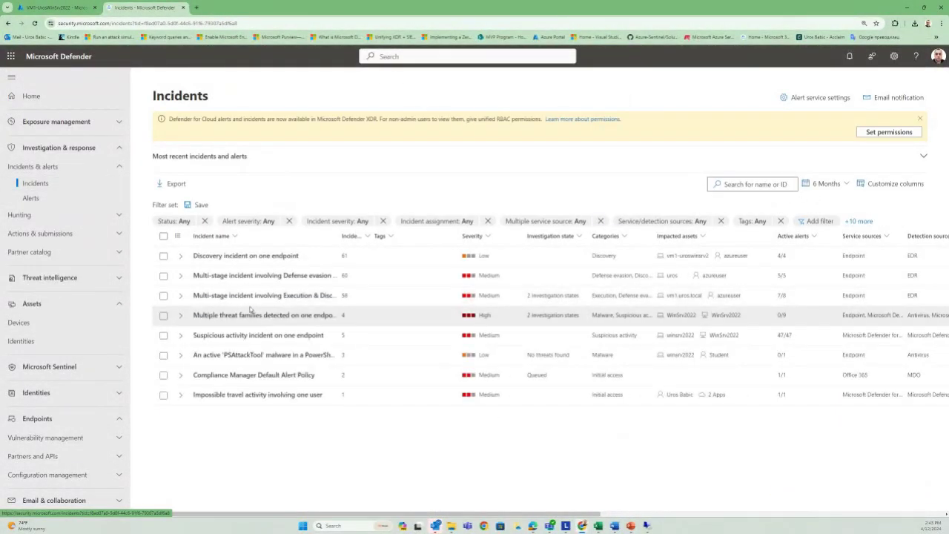
left_click(244, 256)
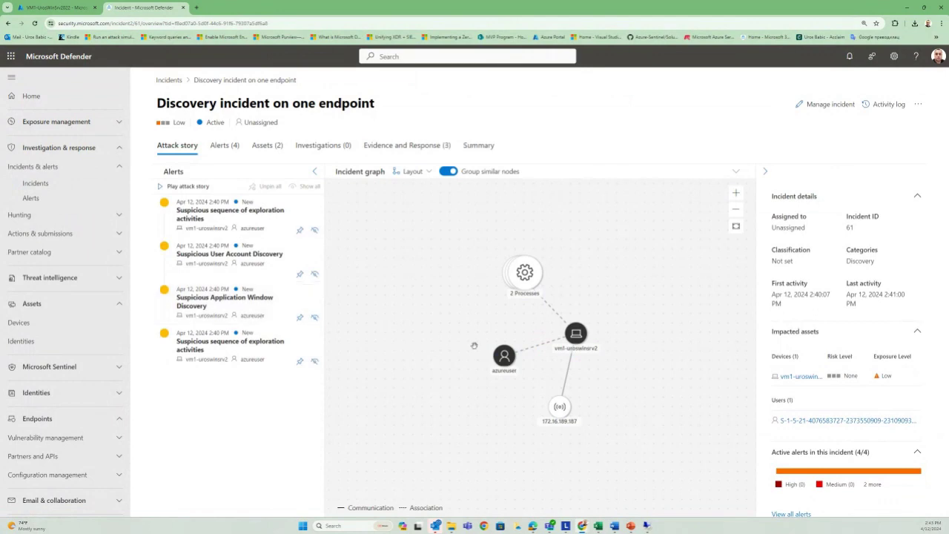
scroll(628, 381, "up", 3)
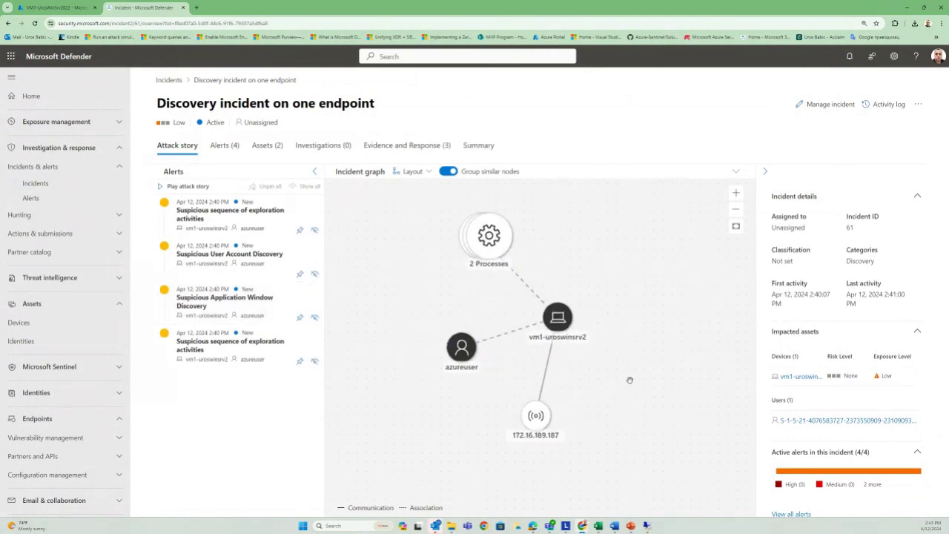
- Open the Azure portal in a new browser tab, signing in with the already signed-in account
left_click(201, 9)
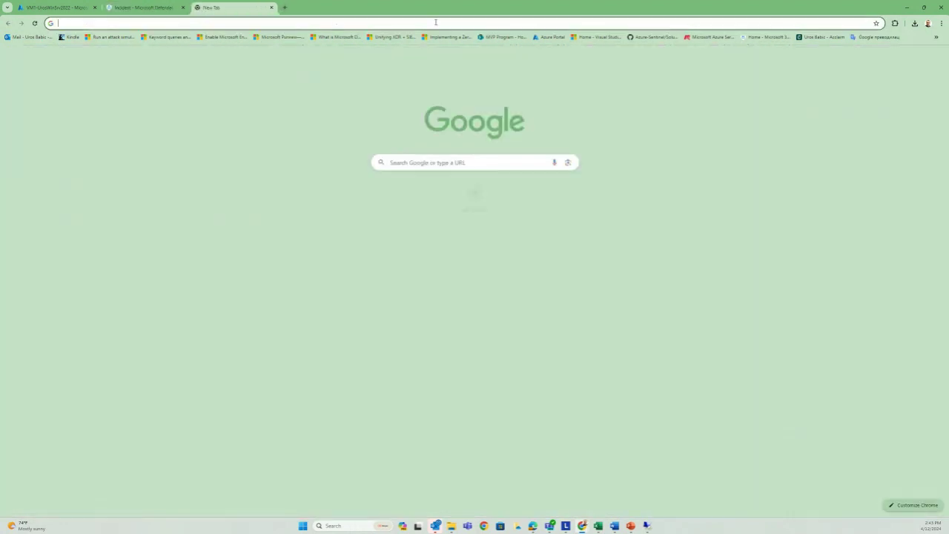
left_click(553, 37)
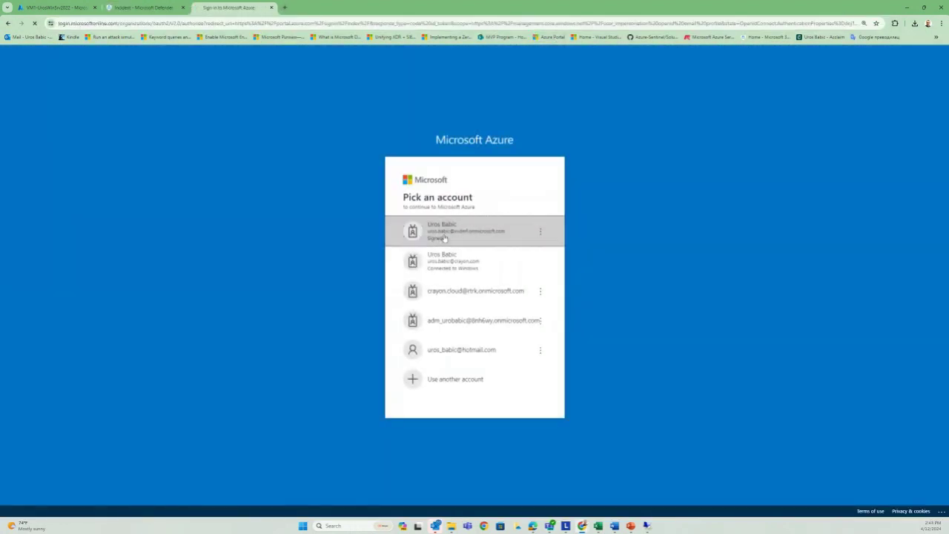
left_click(443, 233)
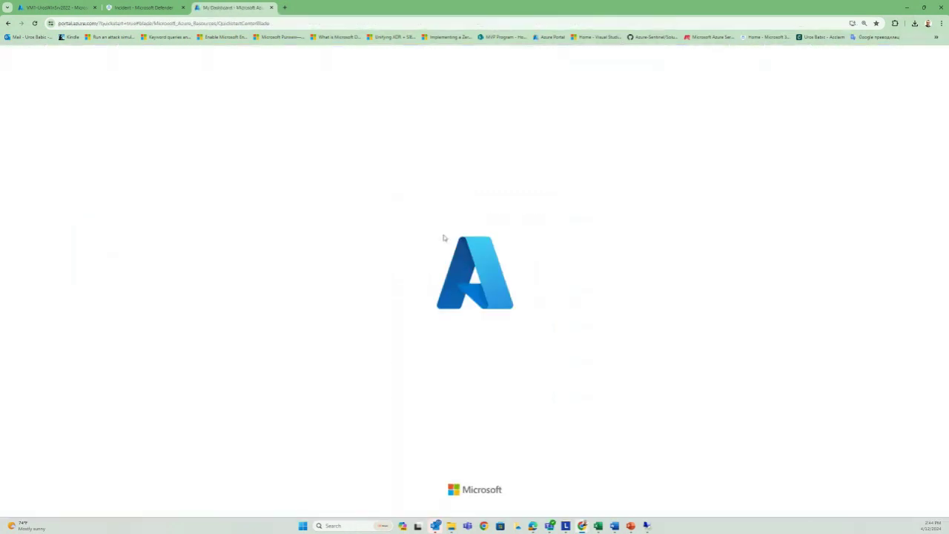
- Search the Azure portal for "sen", go to Microsoft Sentinel and open the Sentinel-LA-WS workspace
left_click(380, 58)
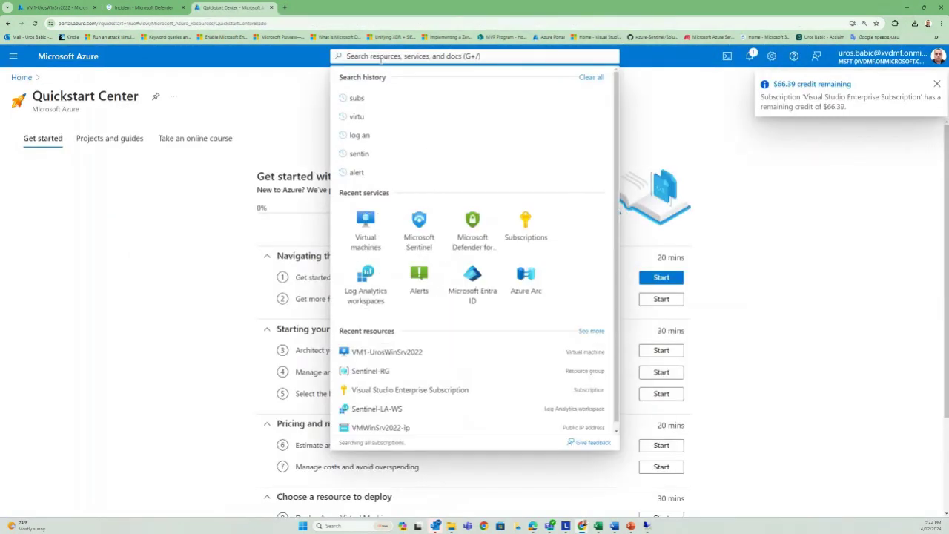
type("sen")
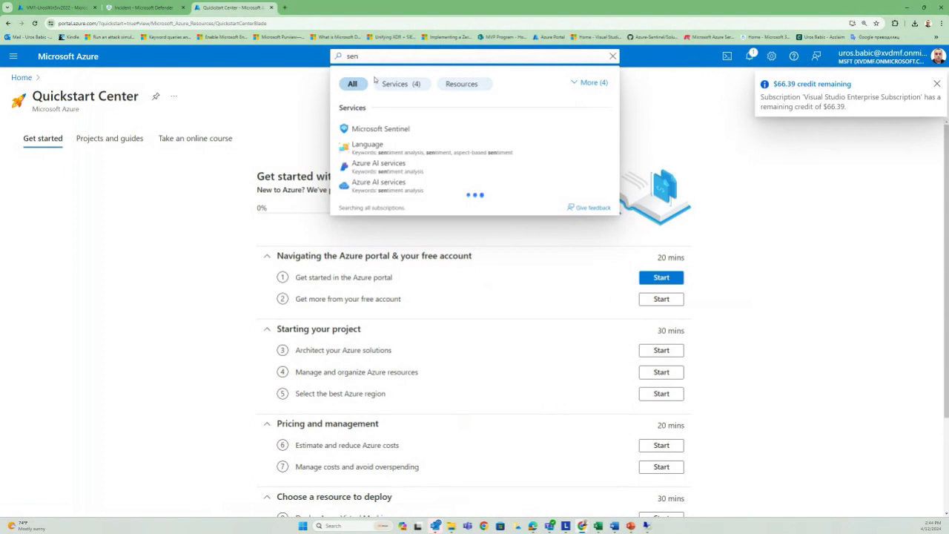
left_click(376, 129)
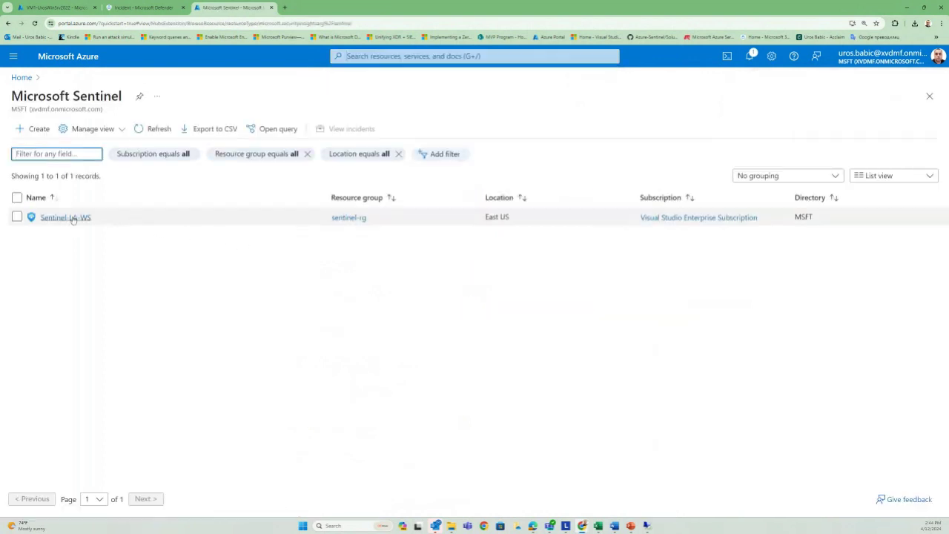
left_click(78, 217)
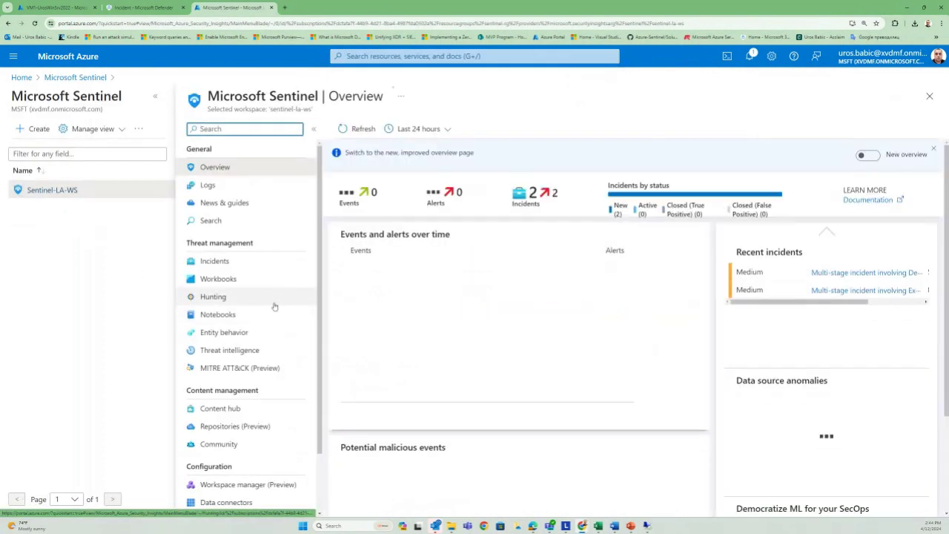
- Open the workspace's Sentinel incidents, collapse the empty details pane, reload the page and look across the incident list's columns
left_click(252, 264)
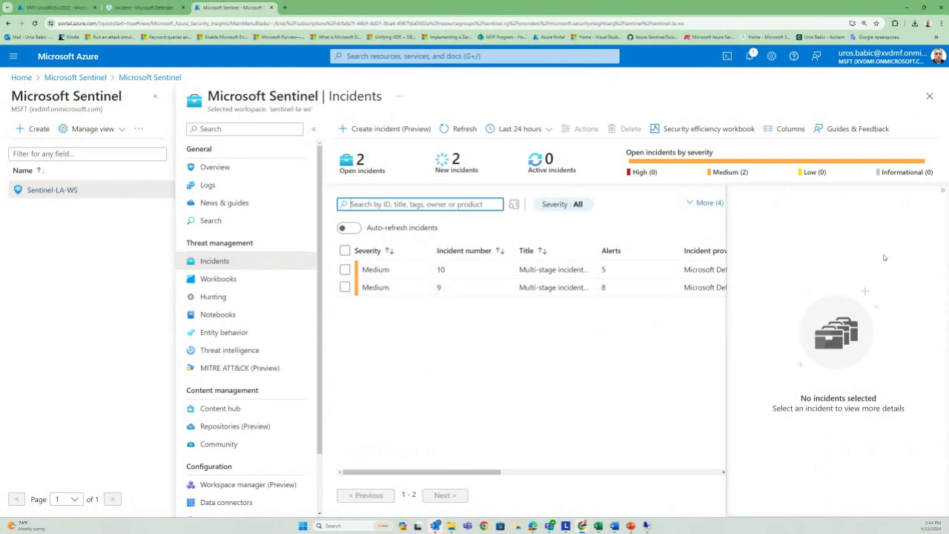
left_click(942, 190)
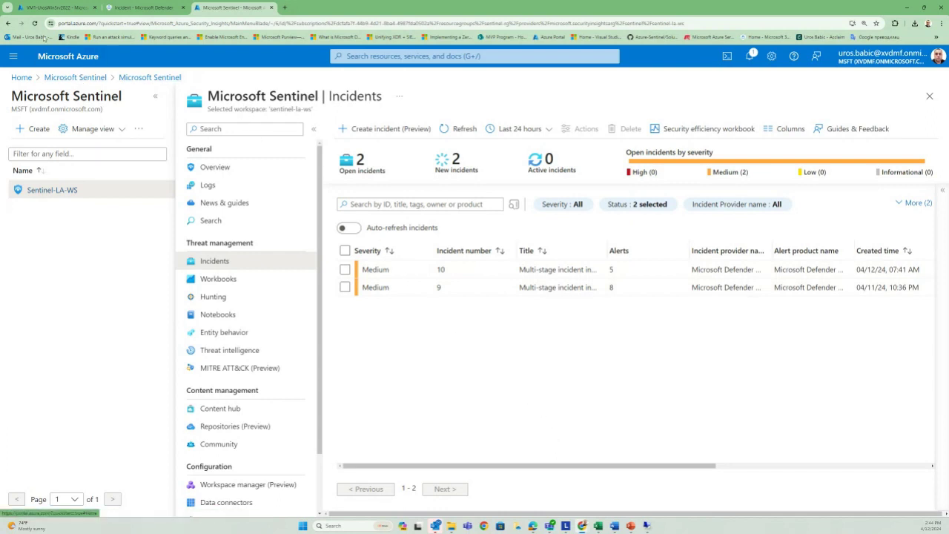
left_click(34, 23)
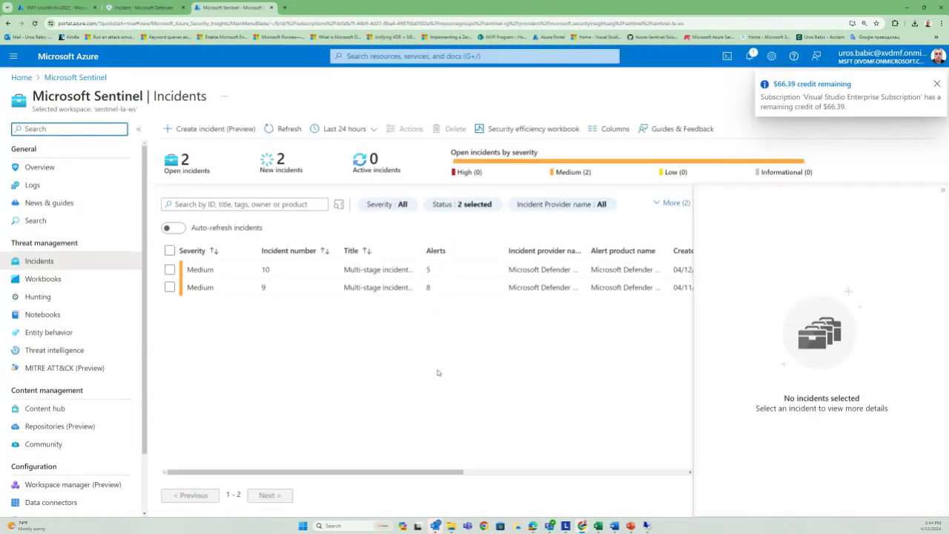
left_click_drag(419, 472, 438, 460)
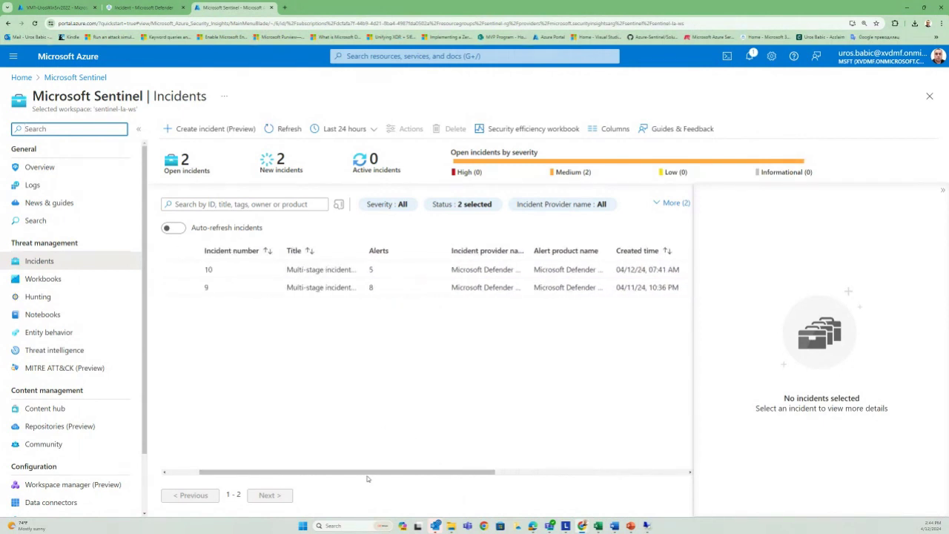
left_click_drag(370, 480, 293, 465)
- Review the details of incident number 10, including its entities and tactics, and reload the Sentinel incidents page
left_click(297, 271)
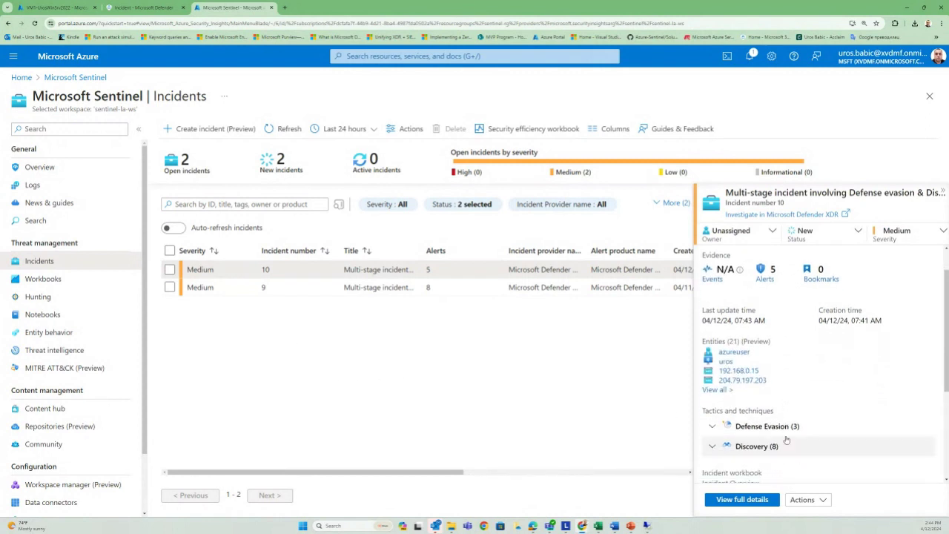
scroll(787, 440, "down", 2)
scroll(786, 440, "down", 1)
scroll(786, 441, "up", 2)
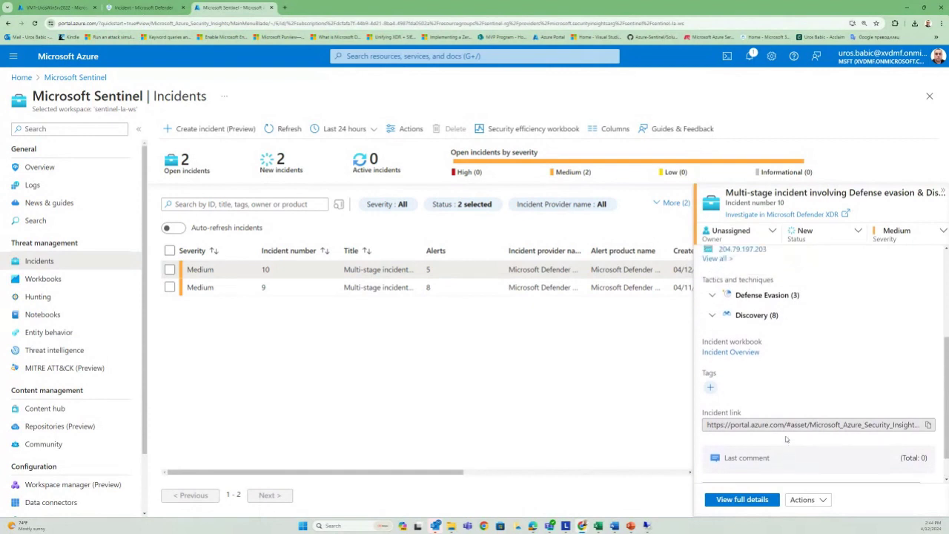
scroll(786, 441, "up", 2)
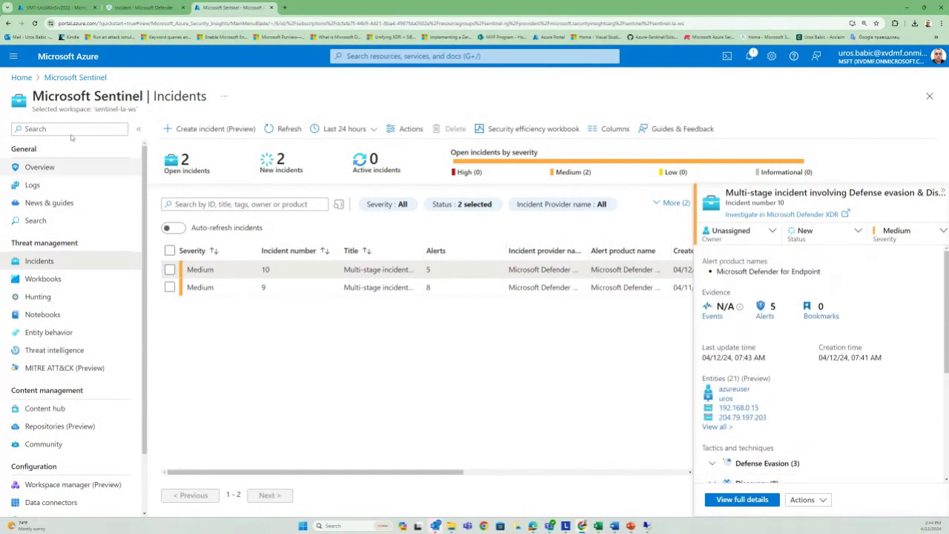
left_click(34, 23)
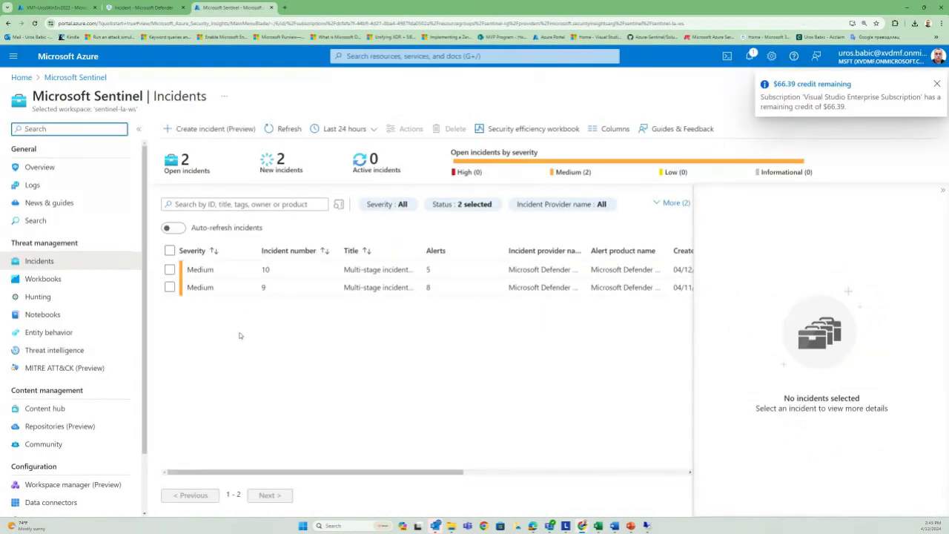
- Switch to Microsoft Defender and examine the most recent "Suspicious sequence of exploration activities" alert in the "Discovery incident on one endpoint"
left_click(133, 8)
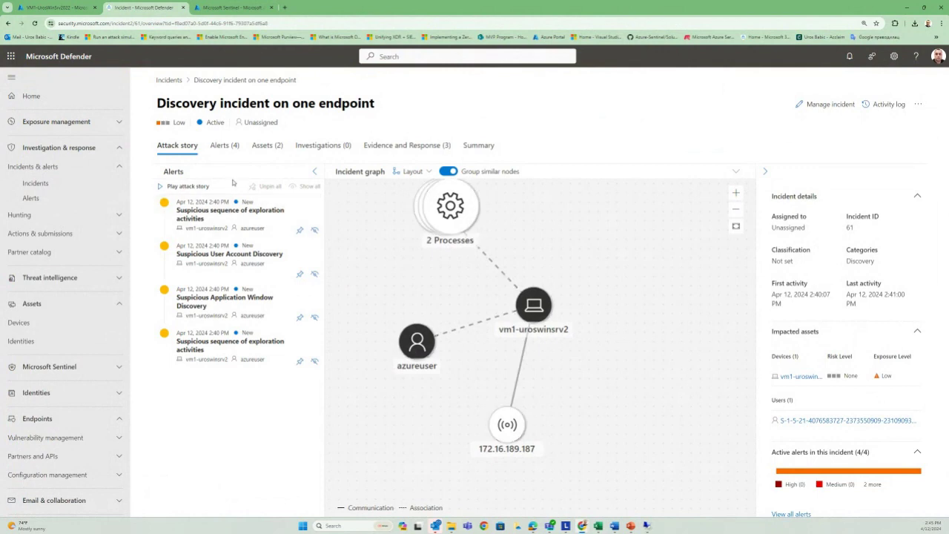
left_click(224, 145)
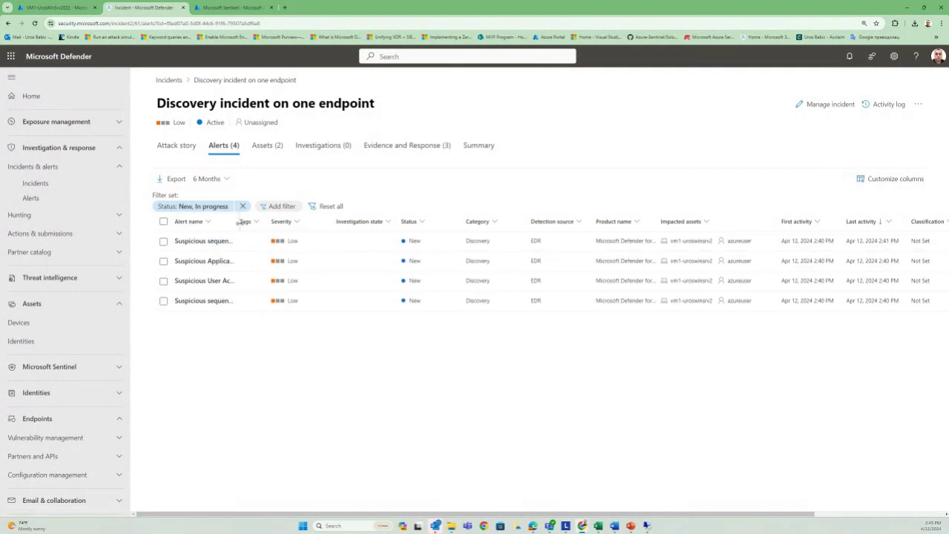
left_click(280, 242)
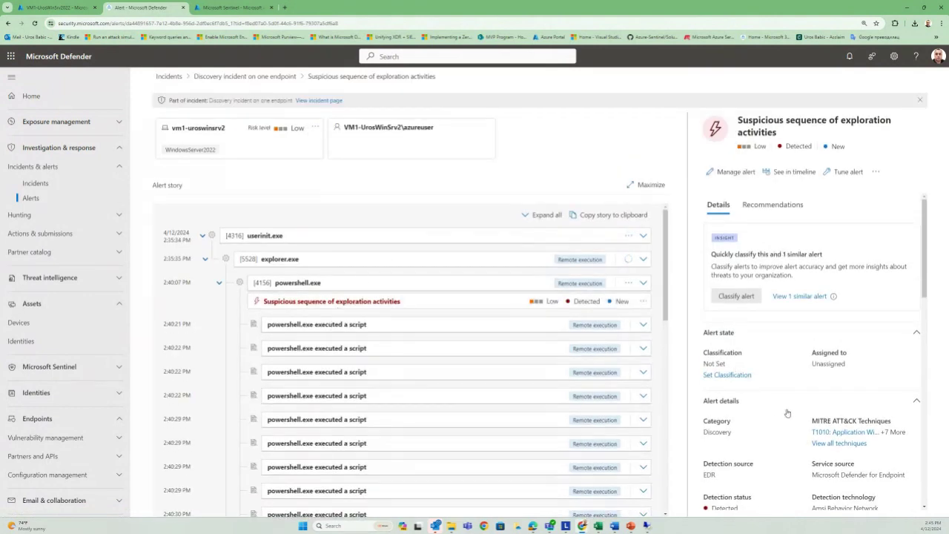
scroll(767, 406, "down", 1)
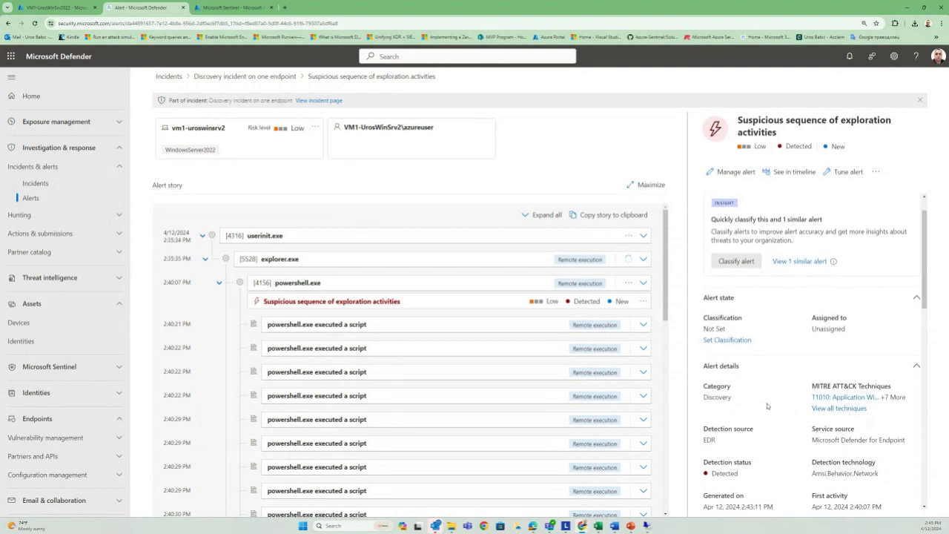
scroll(767, 407, "up", 1)
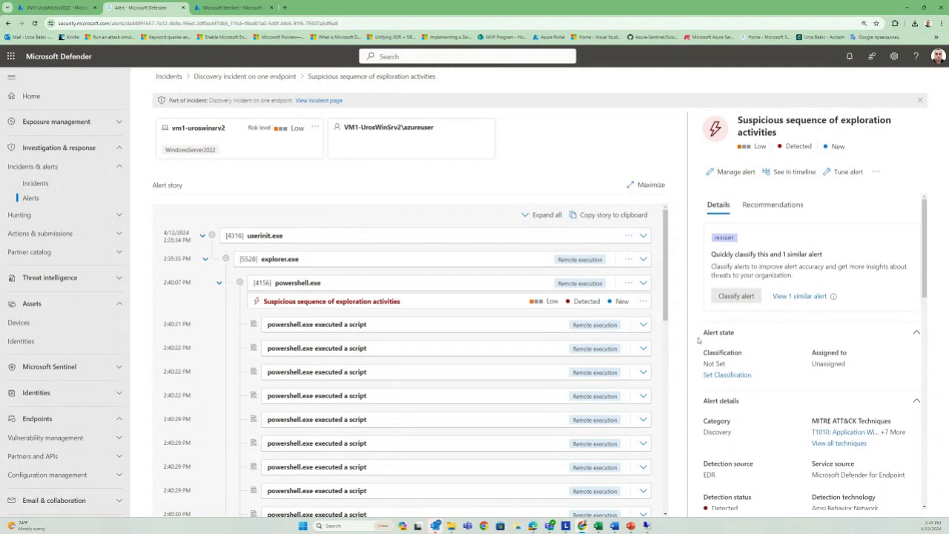
mouse_move(663, 275)
left_mouse_down()
mouse_move(667, 473)
mouse_move(666, 258)
left_mouse_up()
- From the overall alert list, inspect "Suspicious User Account Discovery" and the latest "Unexpected behavior observed by a process ran with no command line arguments" alert
left_click(70, 201)
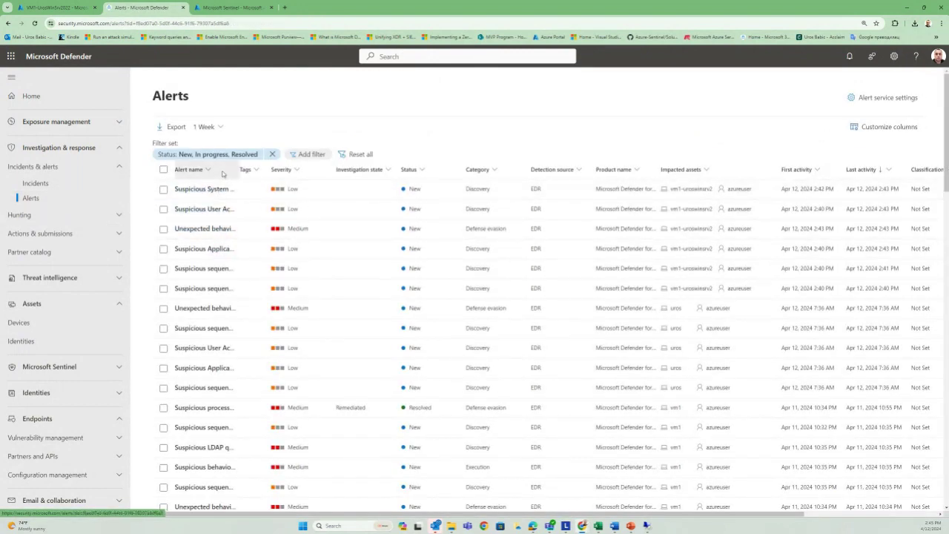
left_click(203, 210)
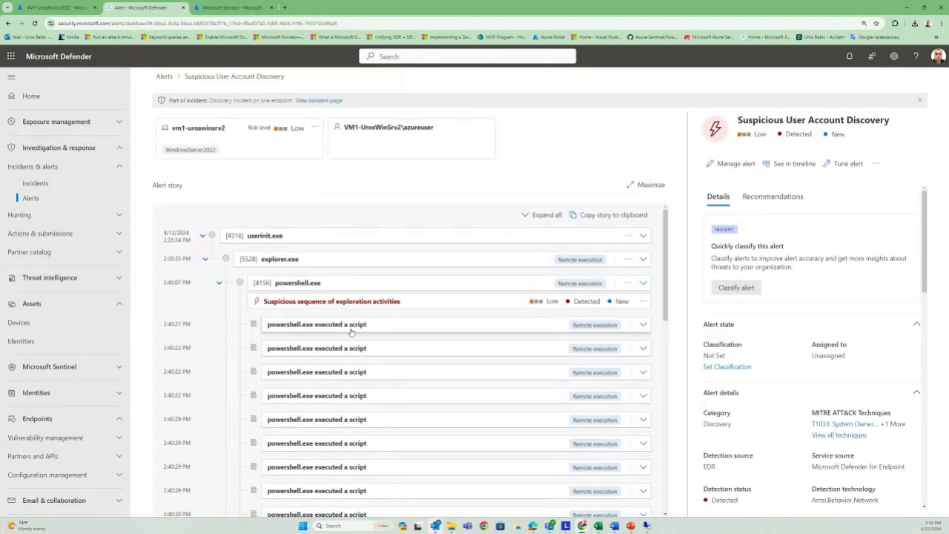
left_click(30, 198)
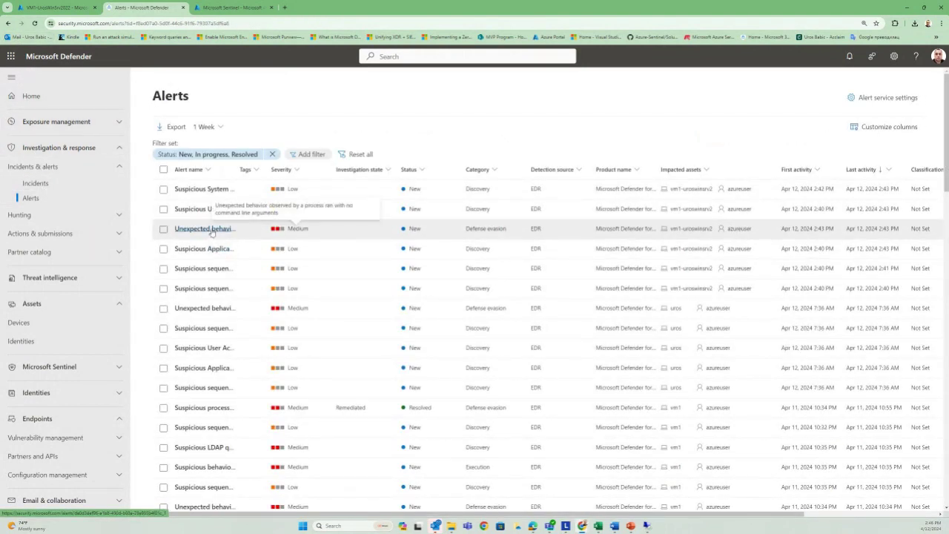
left_click(210, 229)
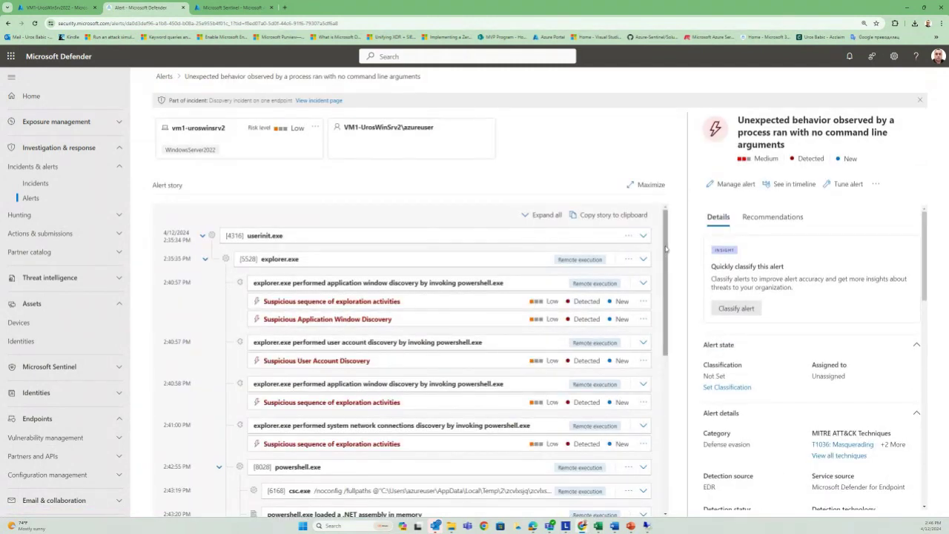
left_click_drag(666, 249, 663, 209)
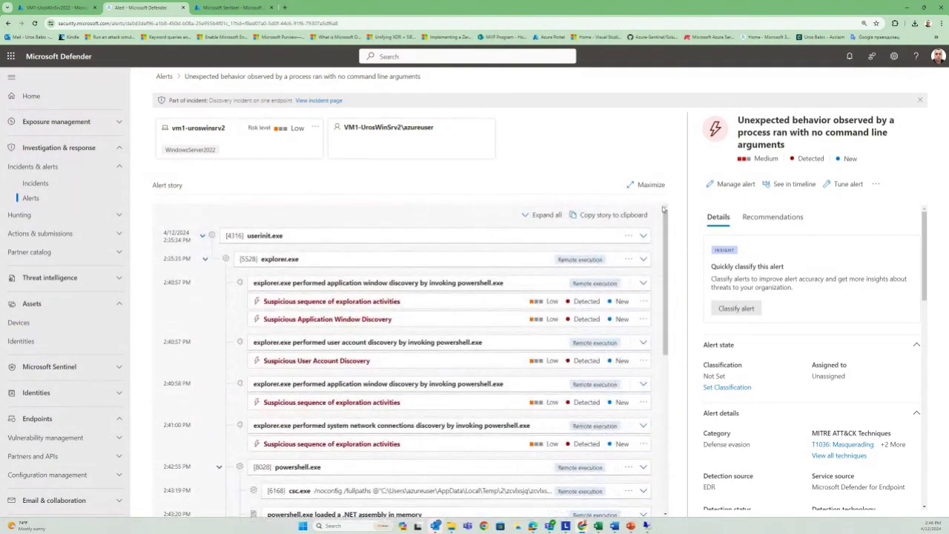
- Open the alert's management settings, browse the suggested assignees and assign the alert to the signed-in account
left_click(722, 185)
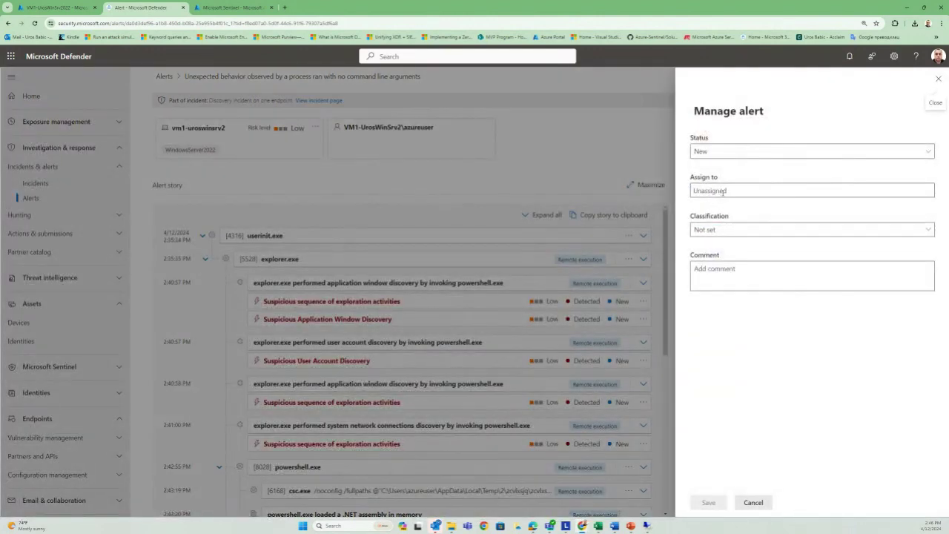
left_click(727, 190)
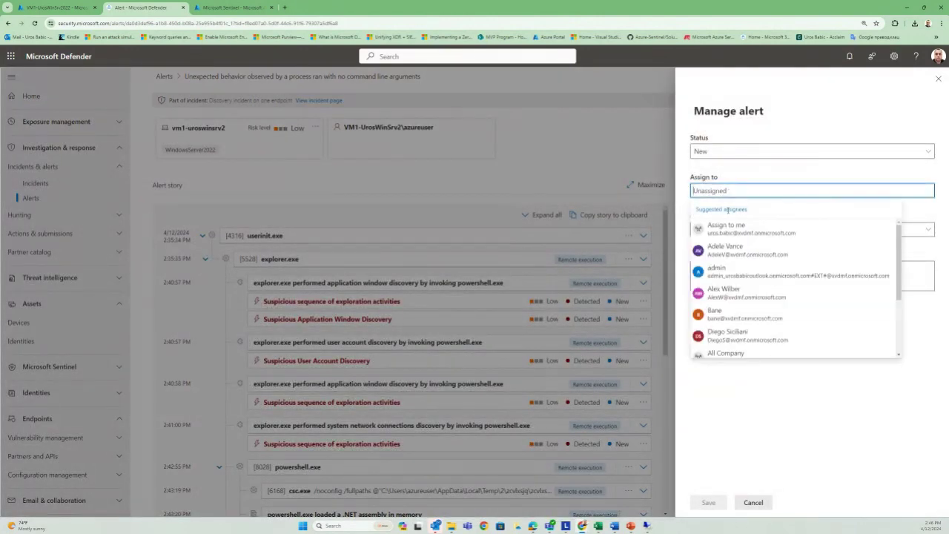
scroll(728, 290, "down", 3)
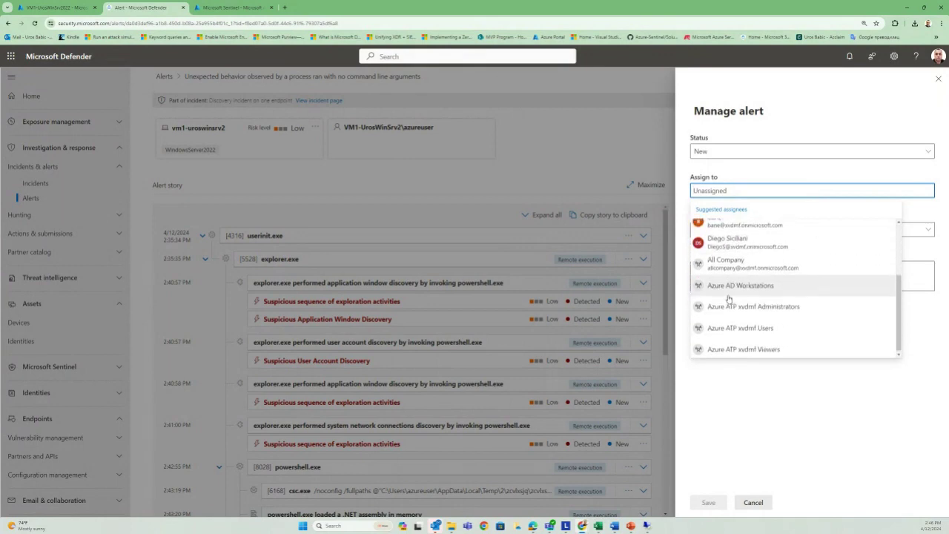
scroll(727, 298, "up", 3)
scroll(728, 298, "down", 3)
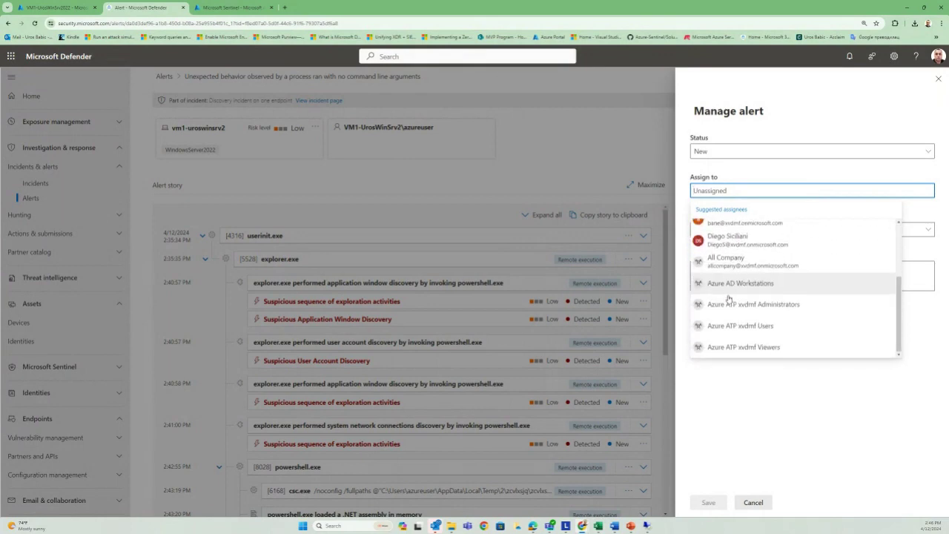
scroll(722, 297, "up", 5)
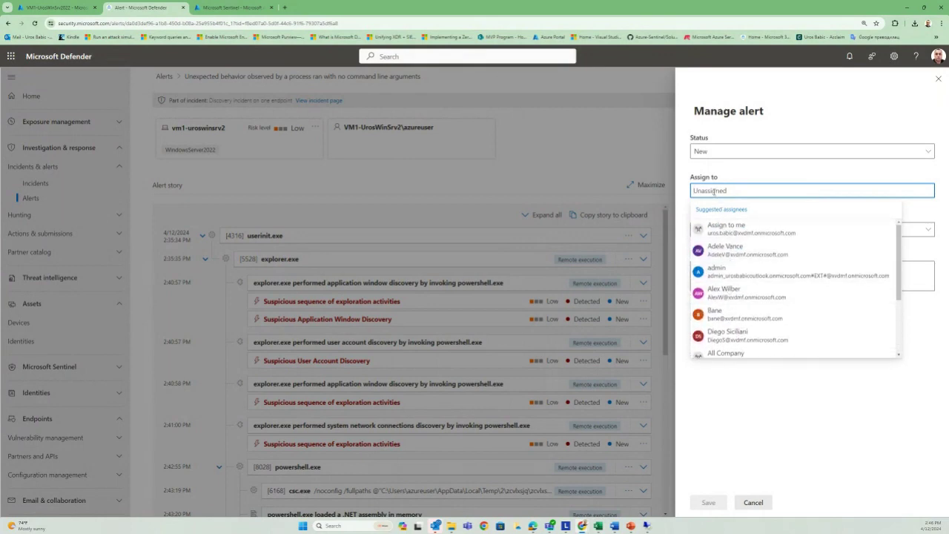
left_click(720, 228)
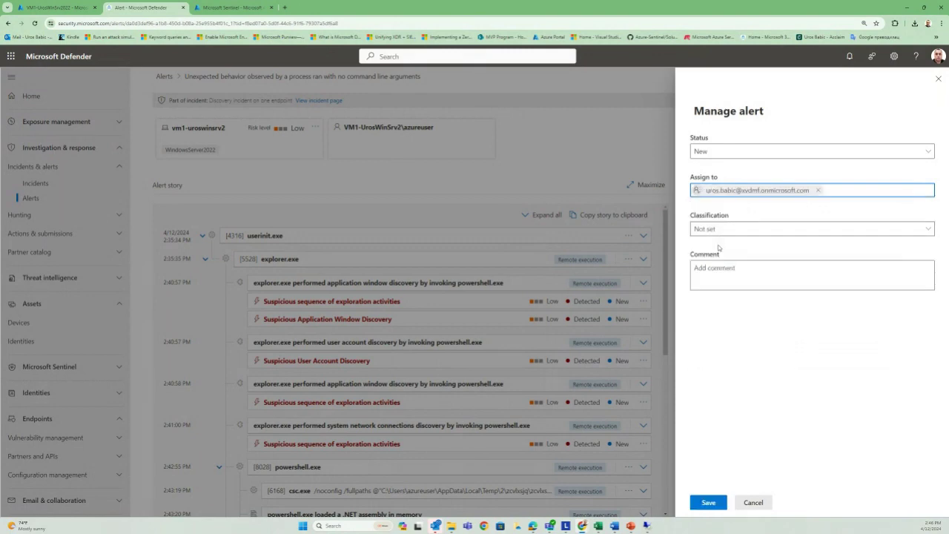
- Classify the alert as "Informational, expected activity - Security testing", save the changes and close the management settings
left_click(719, 230)
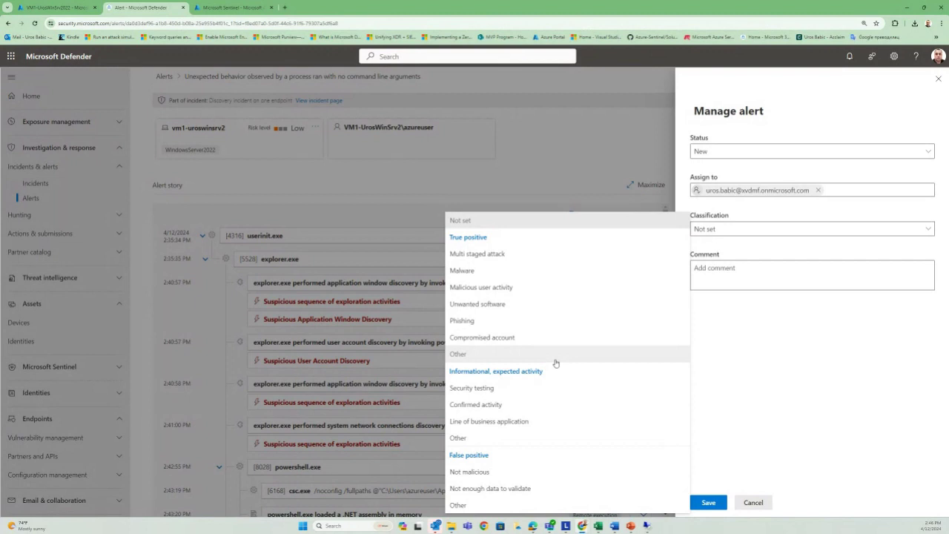
left_click(540, 387)
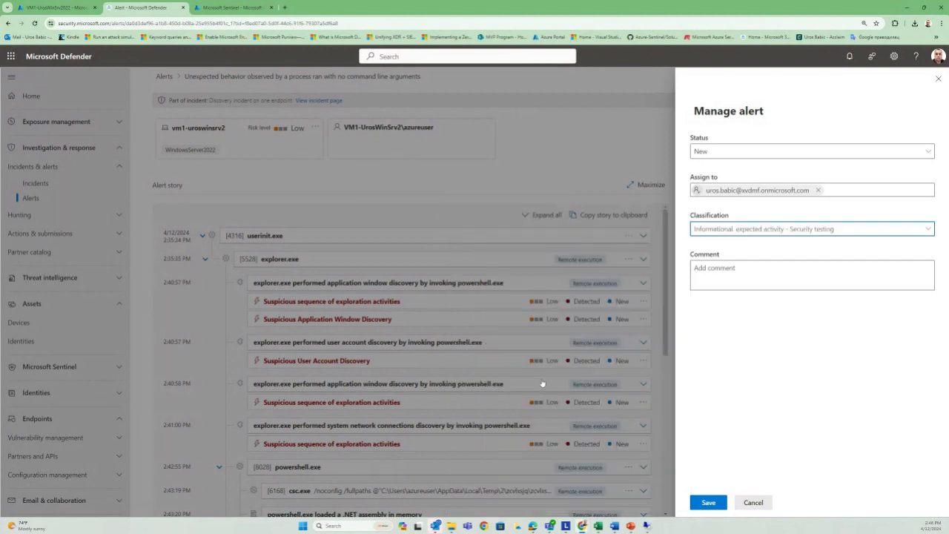
left_click(706, 503)
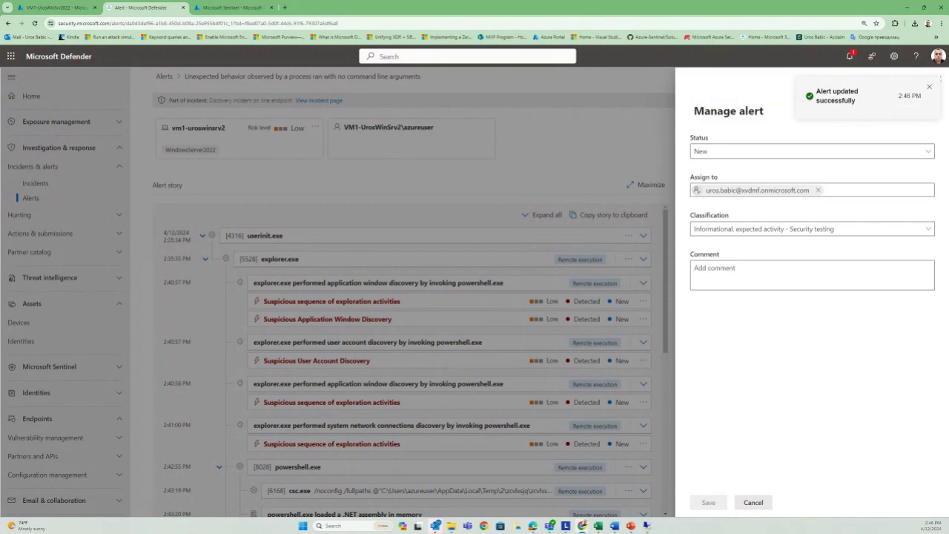
left_click(930, 89)
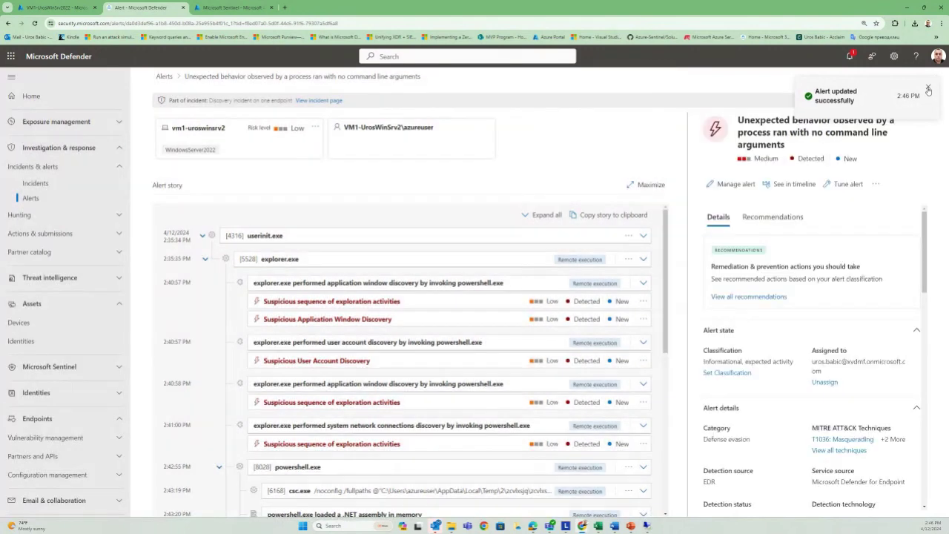
- Go to the Defender incident list and show the alerts belonging to multi-stage incident 60
left_click(48, 187)
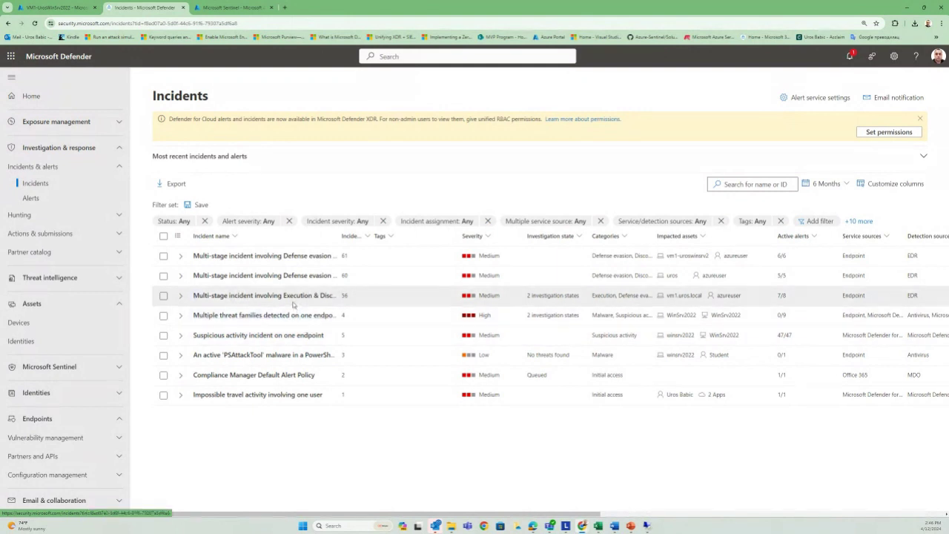
left_click_drag(516, 515, 474, 523)
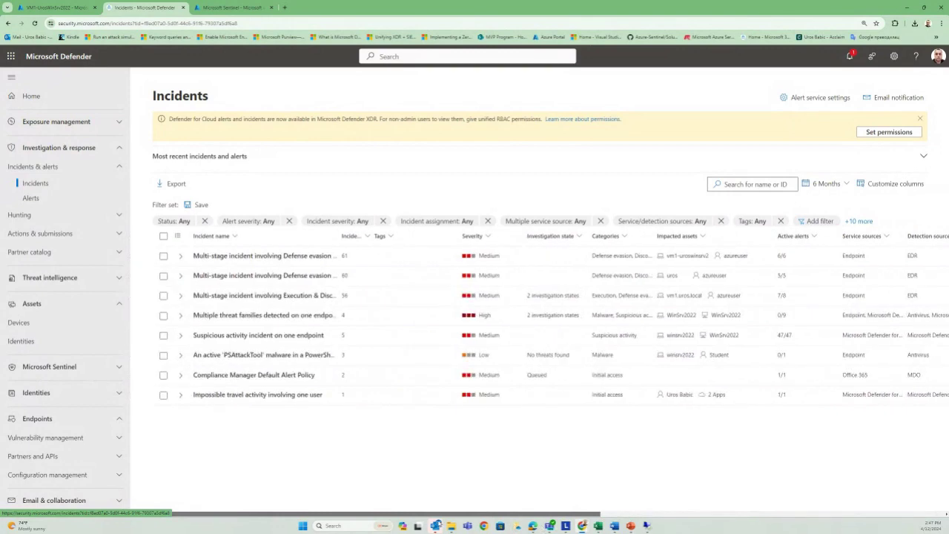
left_click(306, 276)
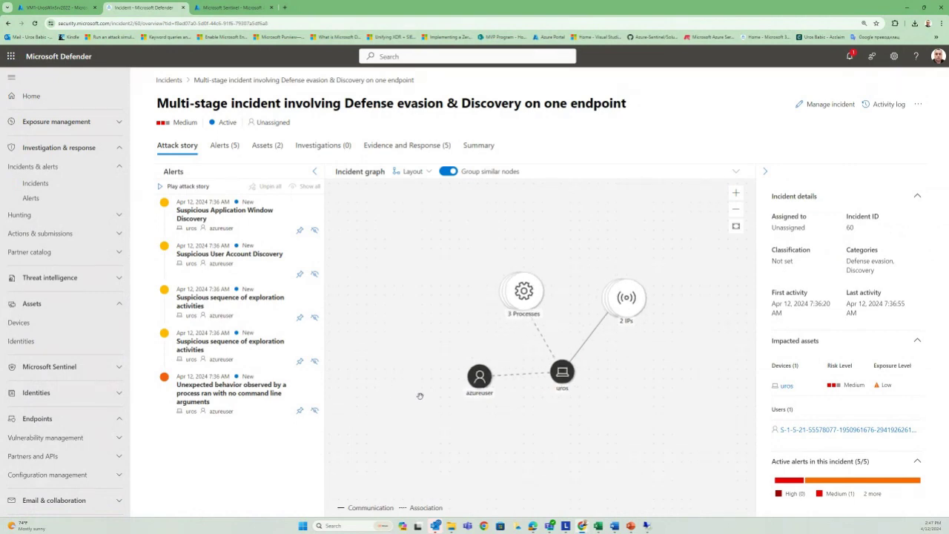
left_click(224, 146)
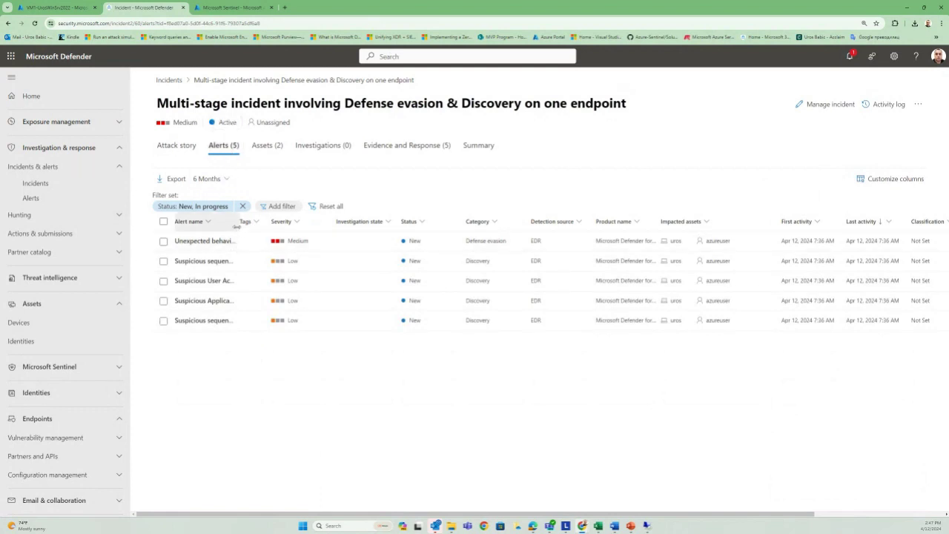
- Widen the alert name column to inspect the "Suspicious Application Window Discovery" alert, and return to the incident list
left_click_drag(239, 224, 457, 238)
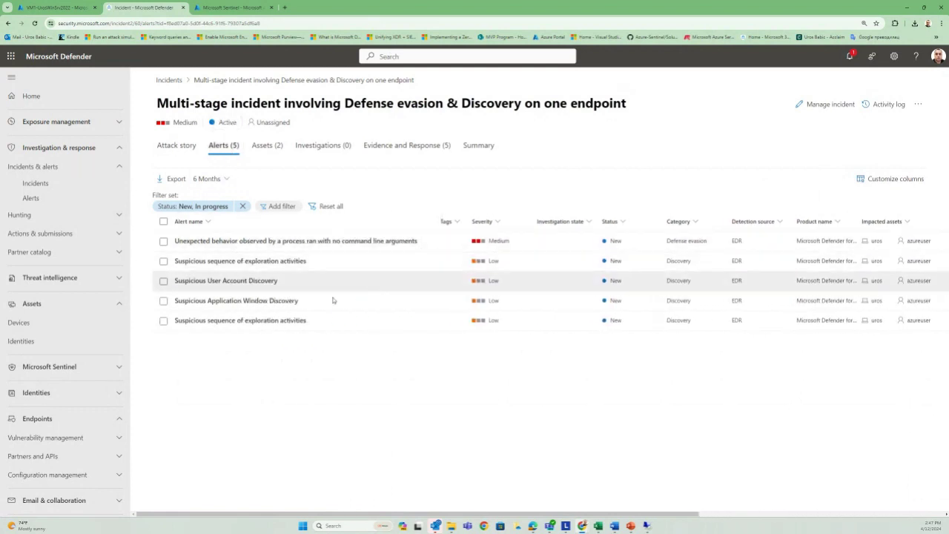
left_click(289, 300)
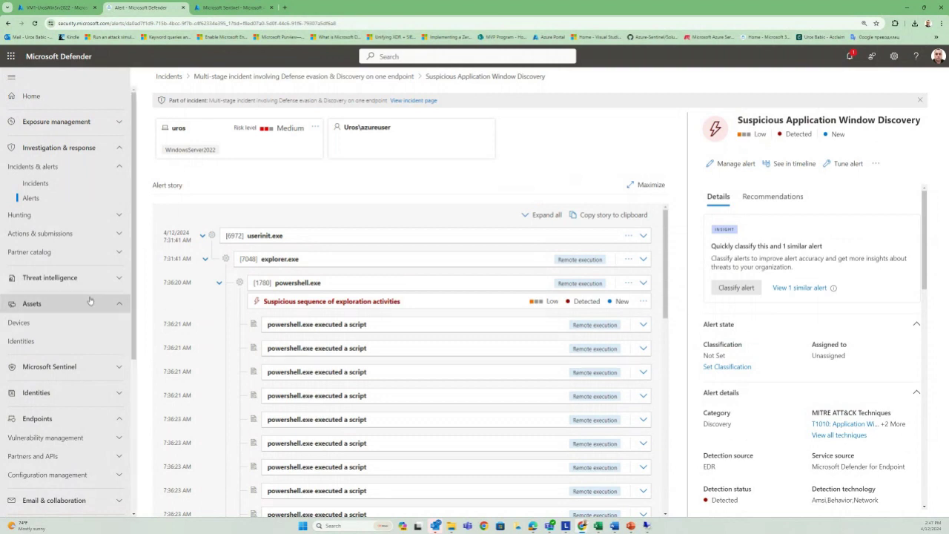
left_click(34, 183)
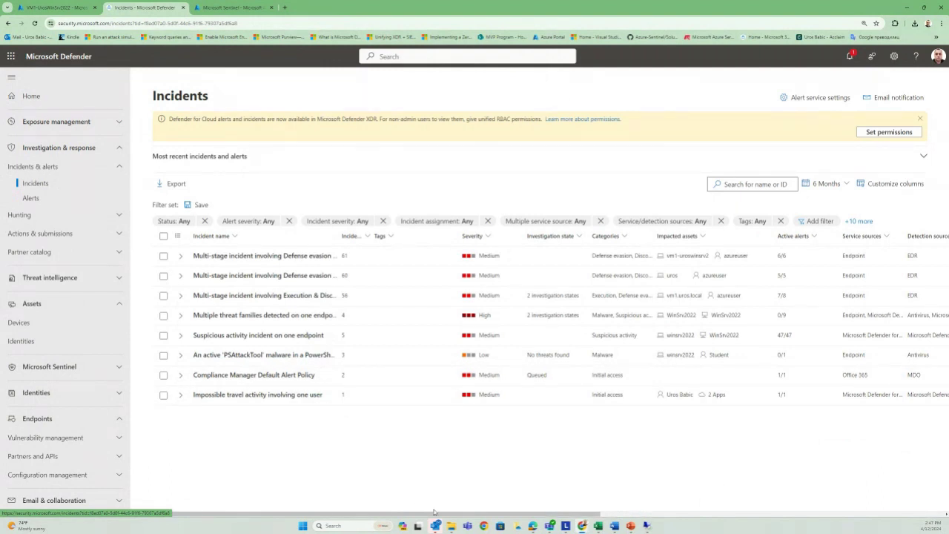
- Show the alerts belonging to multi-stage incident 61 and open its "Suspicious Application Window Discovery" alert
left_click_drag(434, 511, 524, 526)
scroll(292, 445, "left", 5)
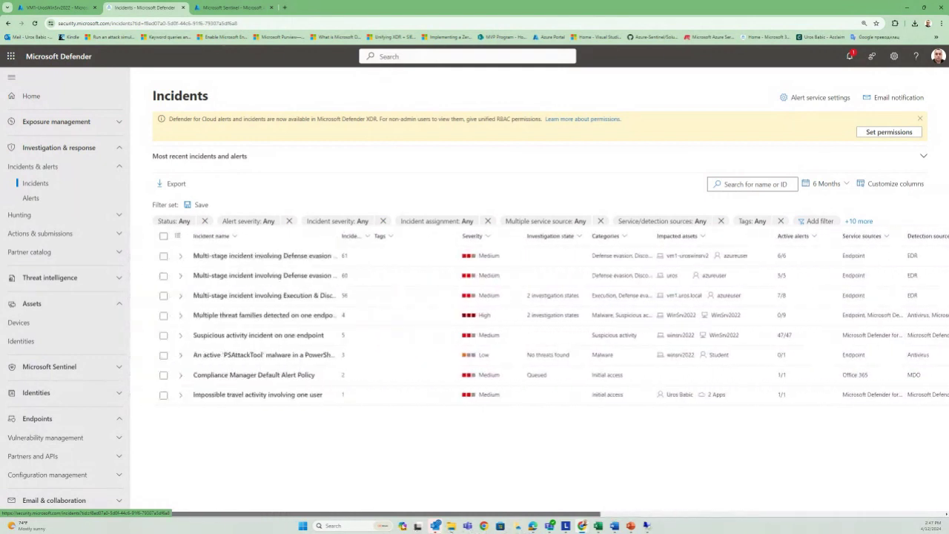
left_click(180, 255)
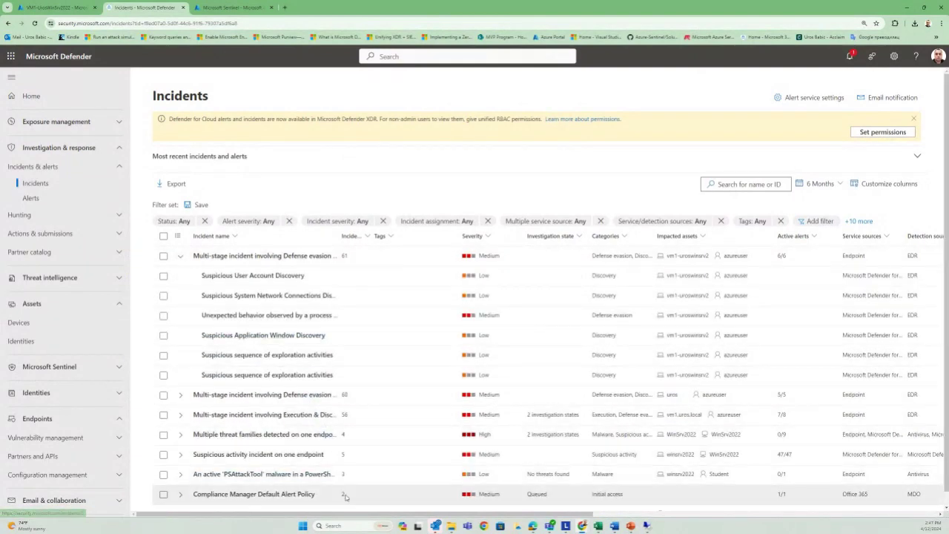
scroll(352, 481, "down", 1)
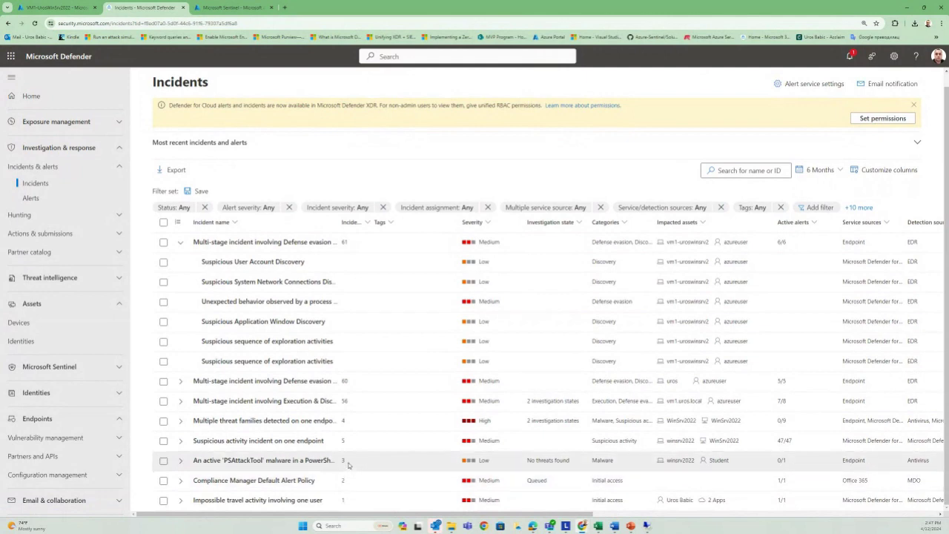
left_click(297, 324)
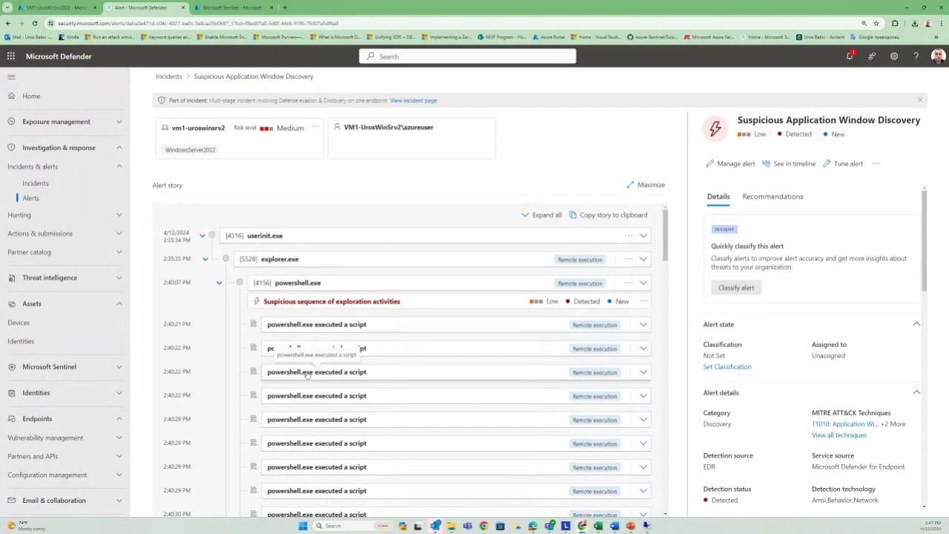
- Go to the Defender alert list and open the resolved alert "Suspicious process injection observed"
left_click(46, 186)
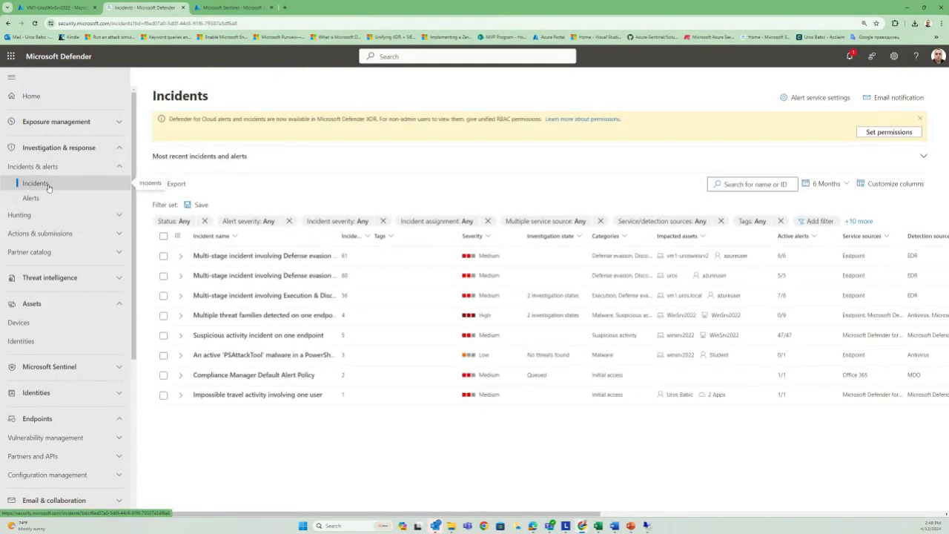
left_click(47, 198)
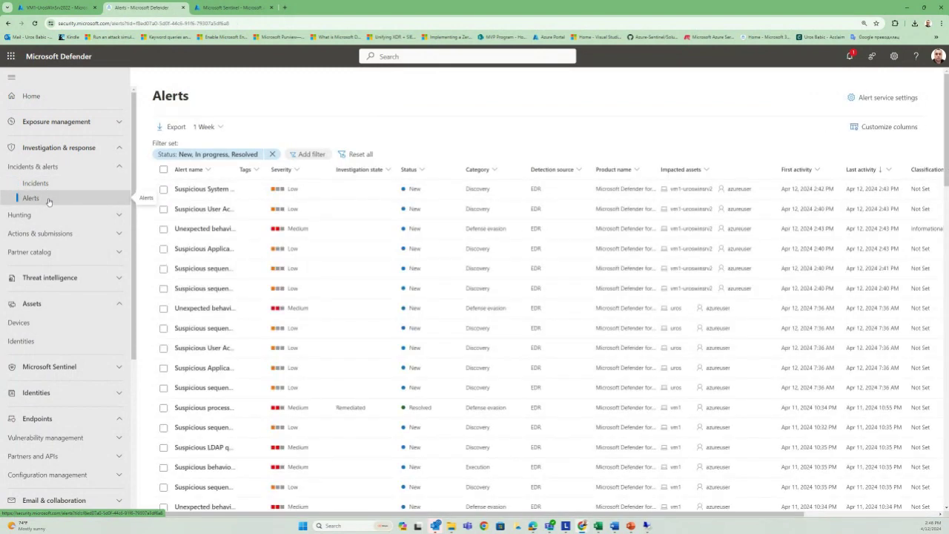
left_click(211, 409)
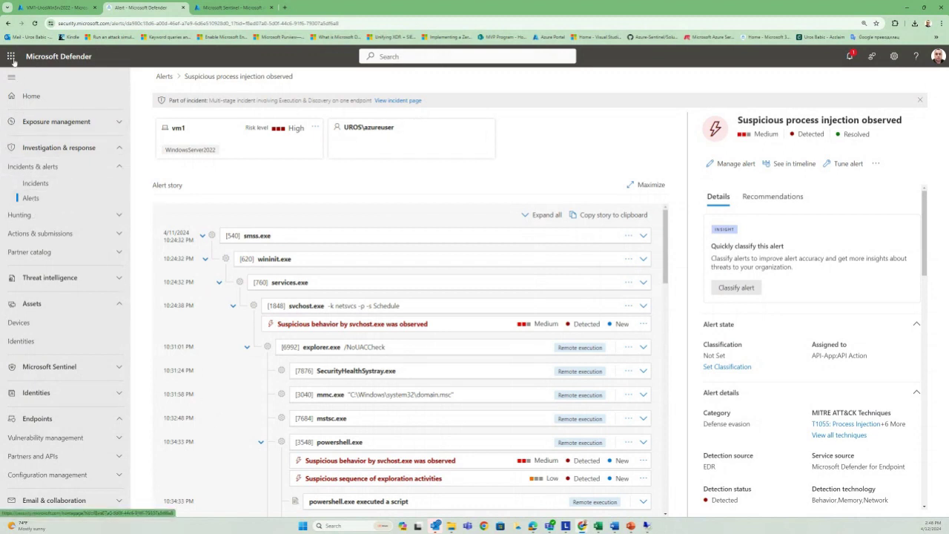
- Open the "Suspicious process injection observed" investigation of multi-stage incident 56 and check the portal notifications
left_click(34, 183)
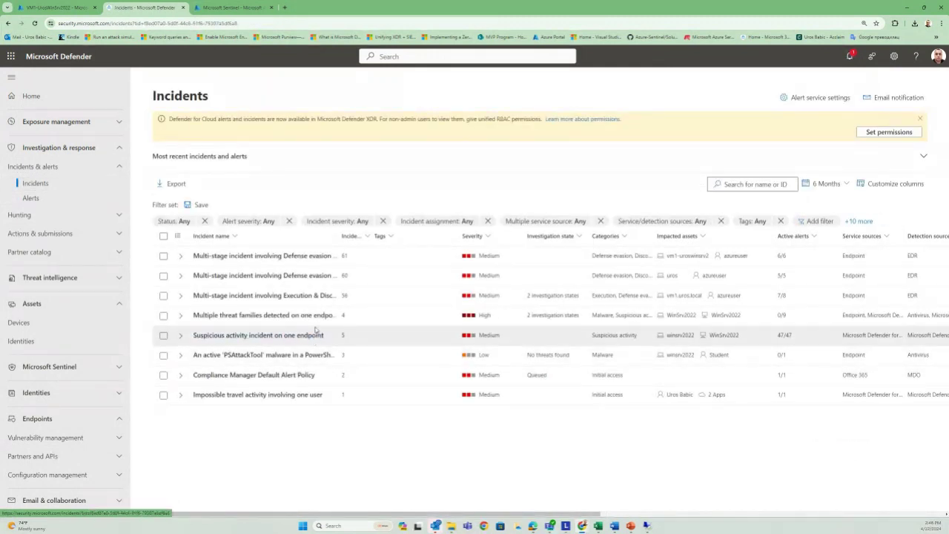
left_click(295, 297)
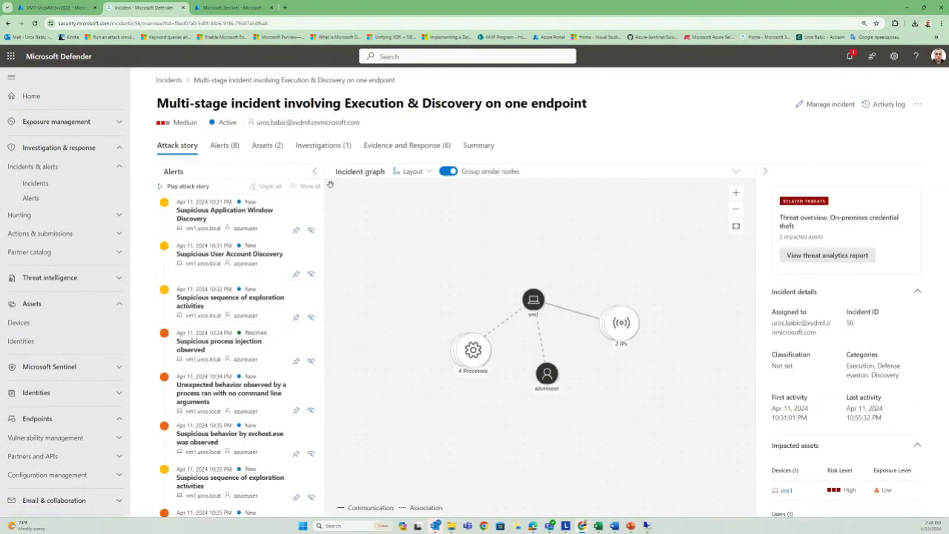
left_click(322, 146)
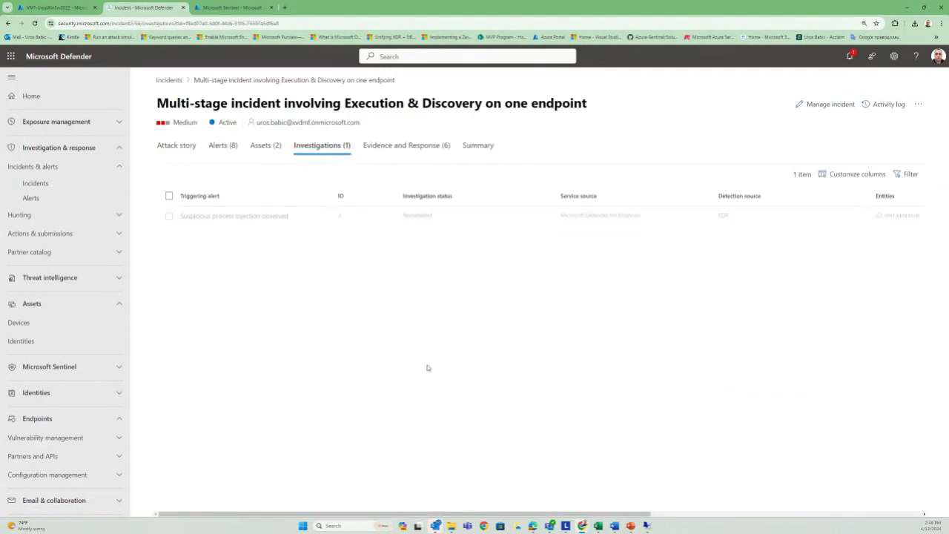
left_click(233, 215)
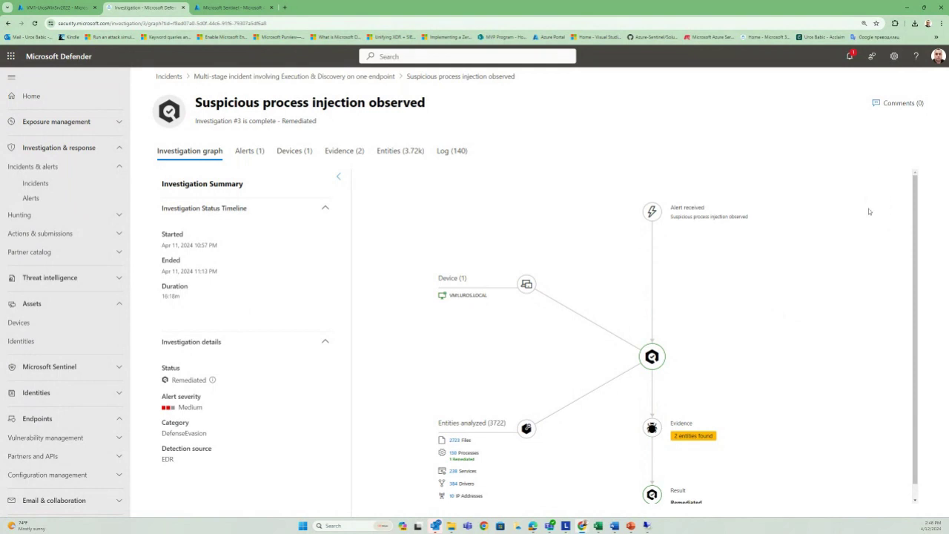
left_click(850, 56)
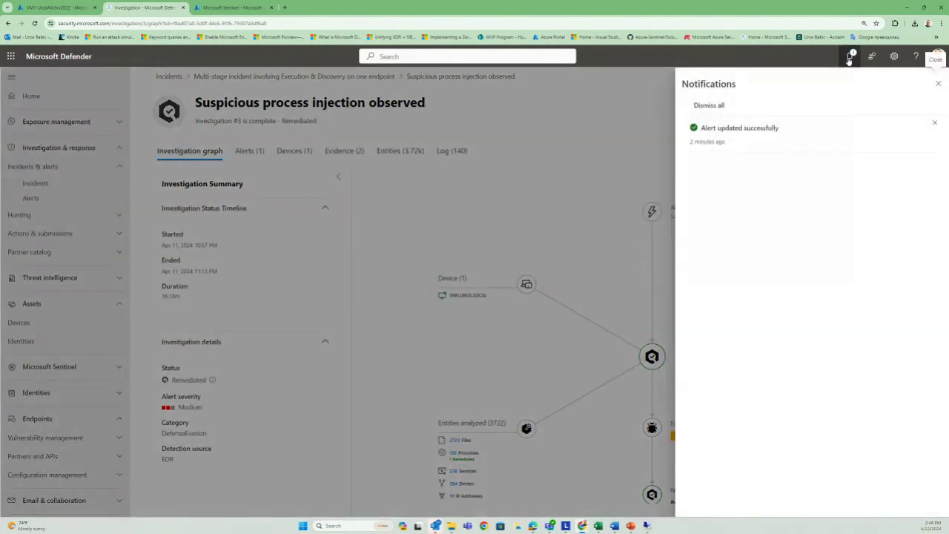
left_click(850, 57)
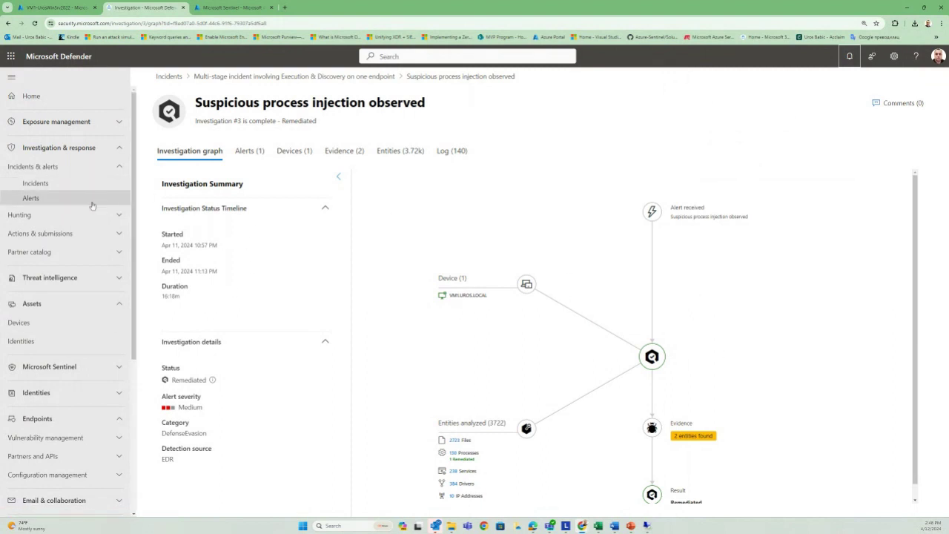
- Switch to Microsoft Sentinel, reload its incident list and select incident 11
left_click(214, 6)
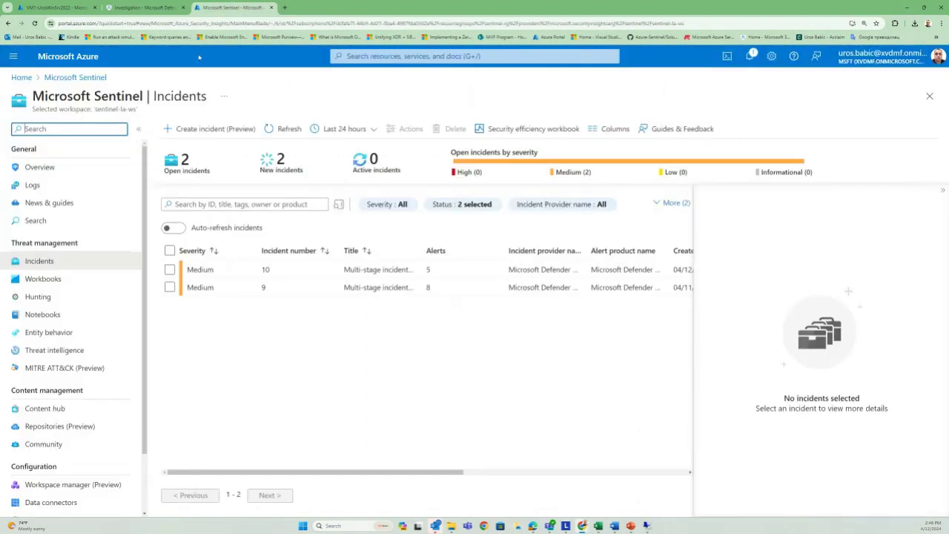
left_click(34, 23)
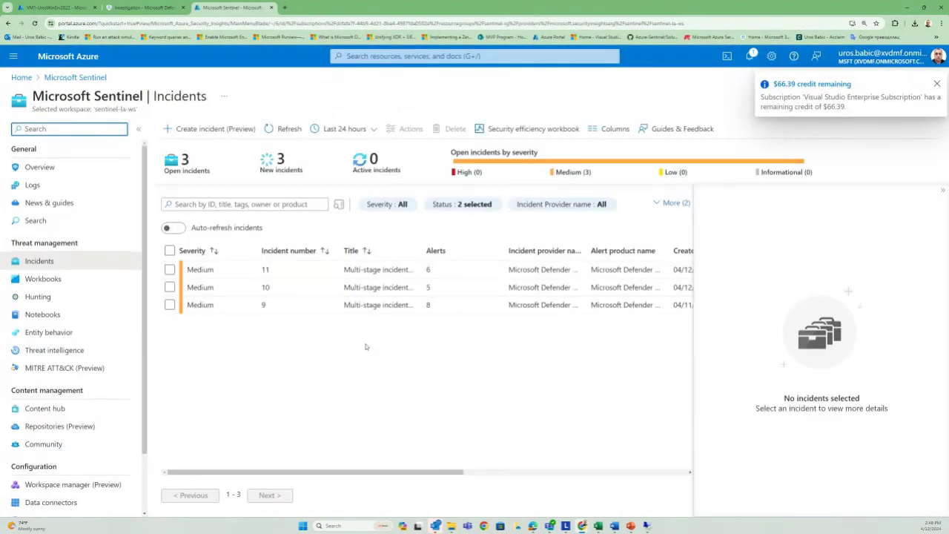
mouse_move(355, 472)
left_mouse_down()
mouse_move(485, 487)
mouse_move(360, 486)
left_mouse_up()
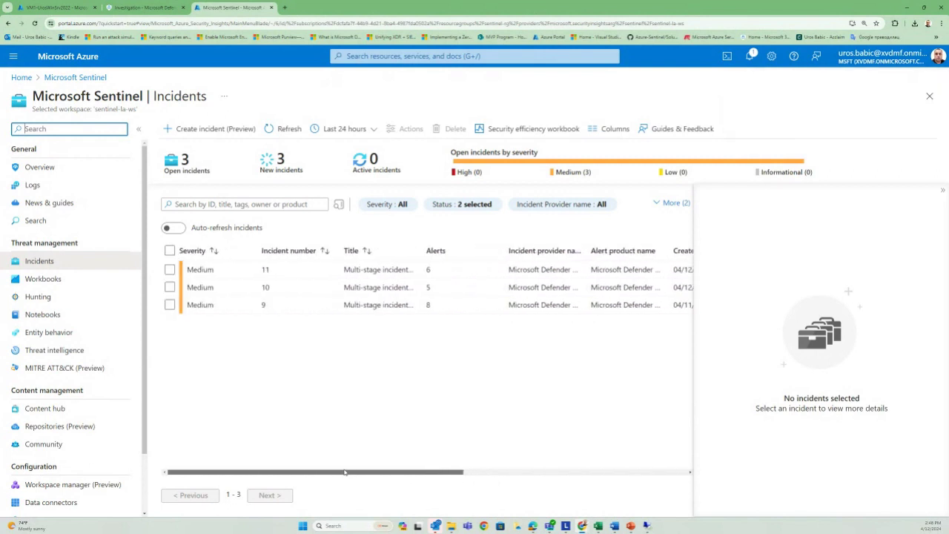
left_click(202, 271)
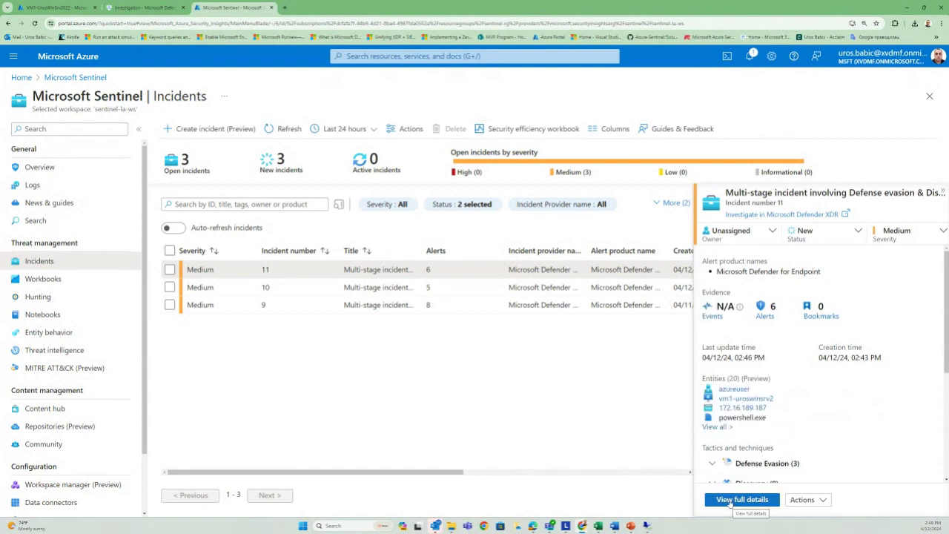
- Browse the users and groups available as owner for incident 11, and close the list without applying a choice
left_click(770, 233)
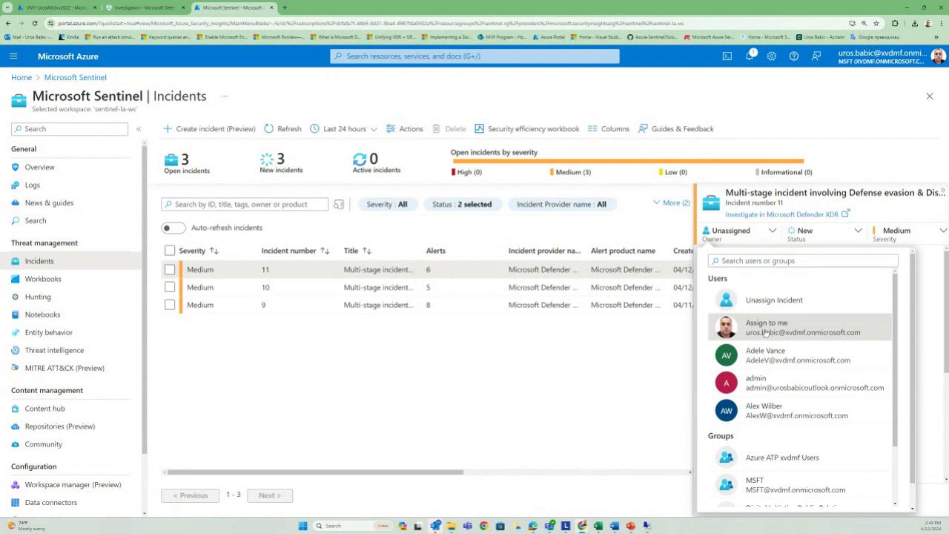
left_click(626, 404)
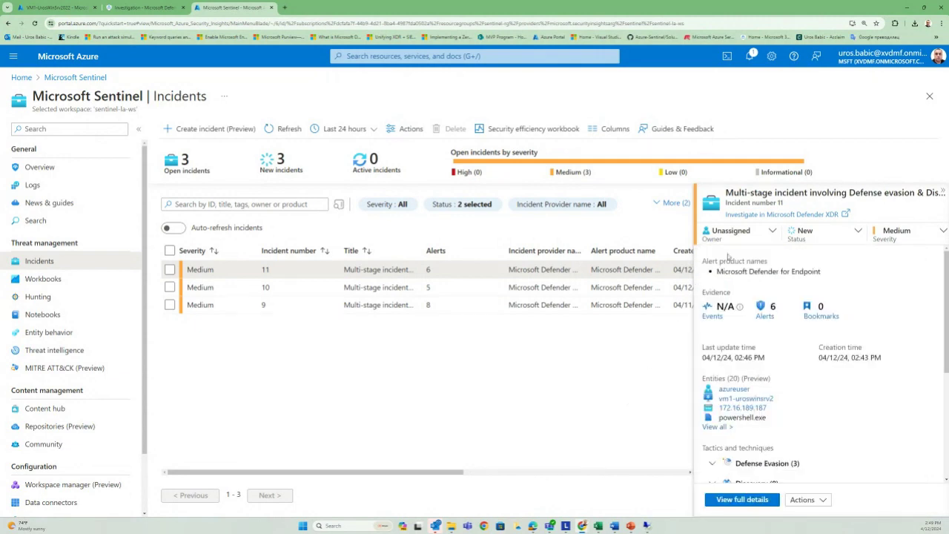
left_click(753, 237)
left_click_drag(761, 332, 741, 331)
left_click(742, 332)
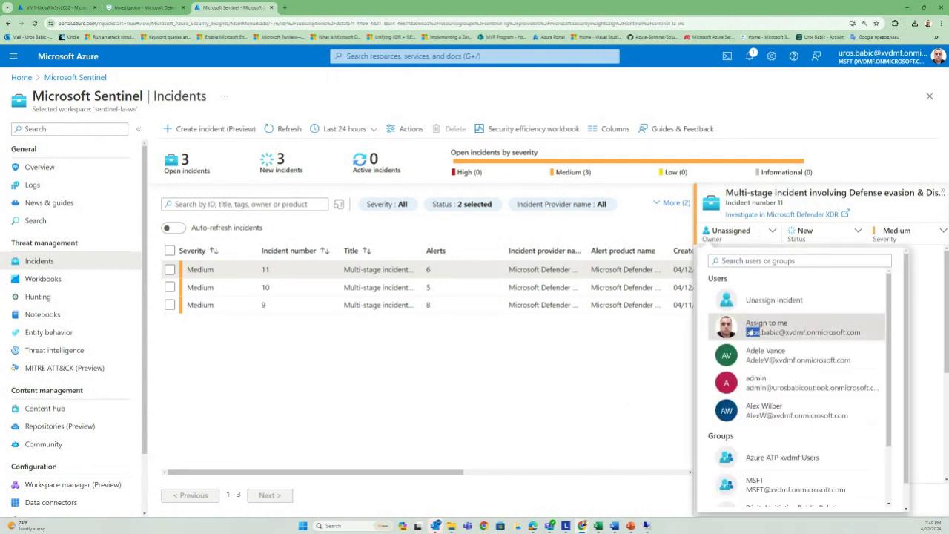
scroll(815, 312, "down", 1)
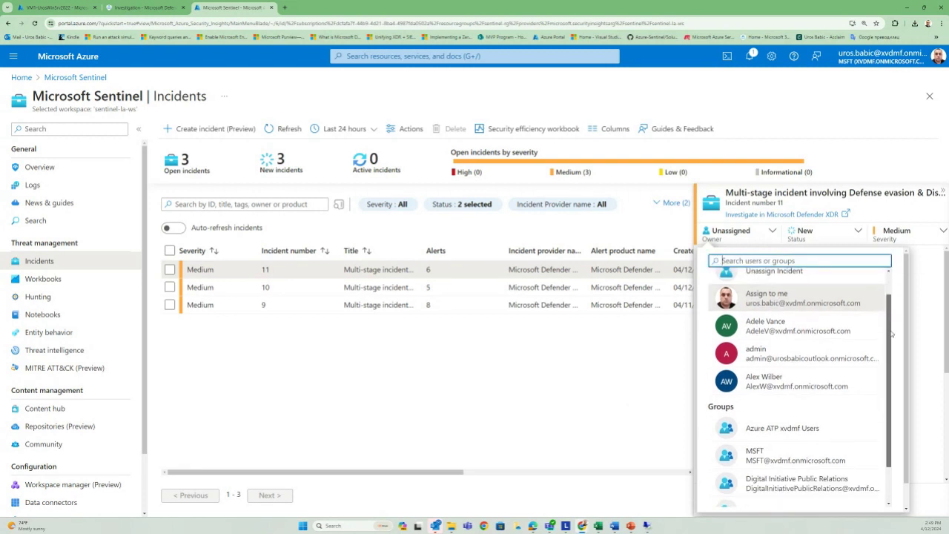
left_click(635, 357)
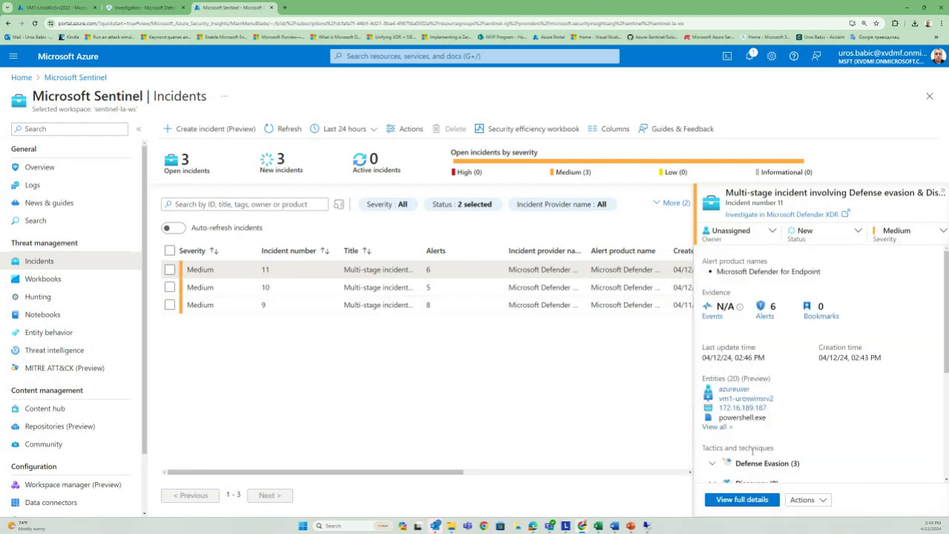
- Open the full details of incident 11 and launch its investigation graph
left_click(717, 427)
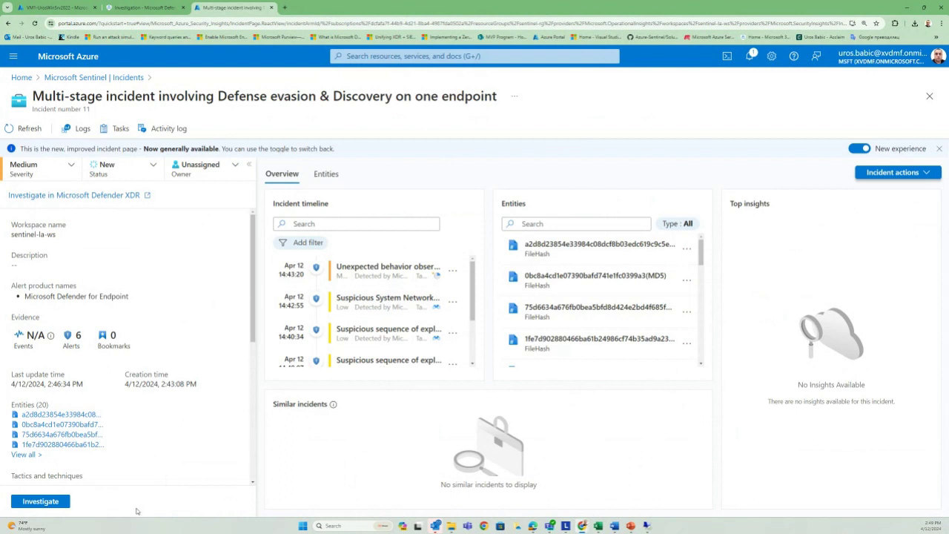
left_click(47, 503)
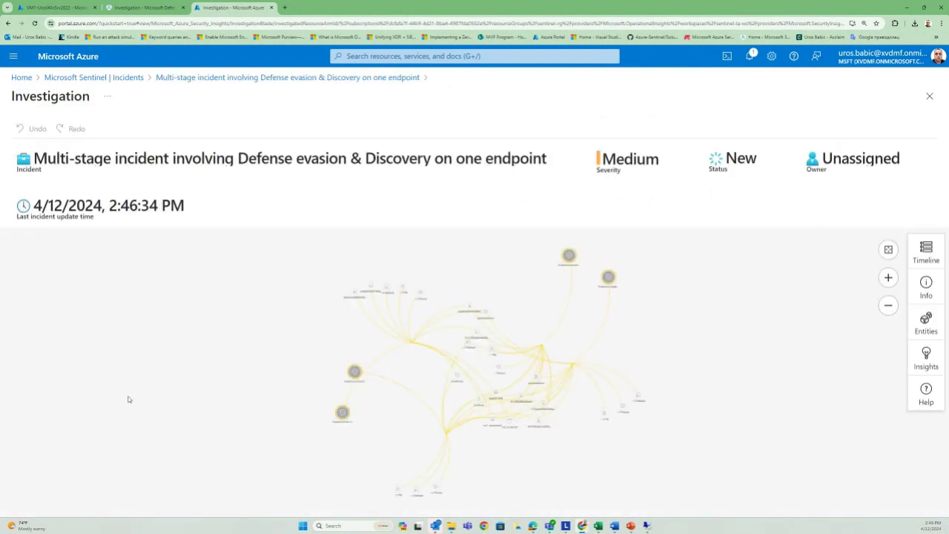
scroll(493, 326, "up", 3)
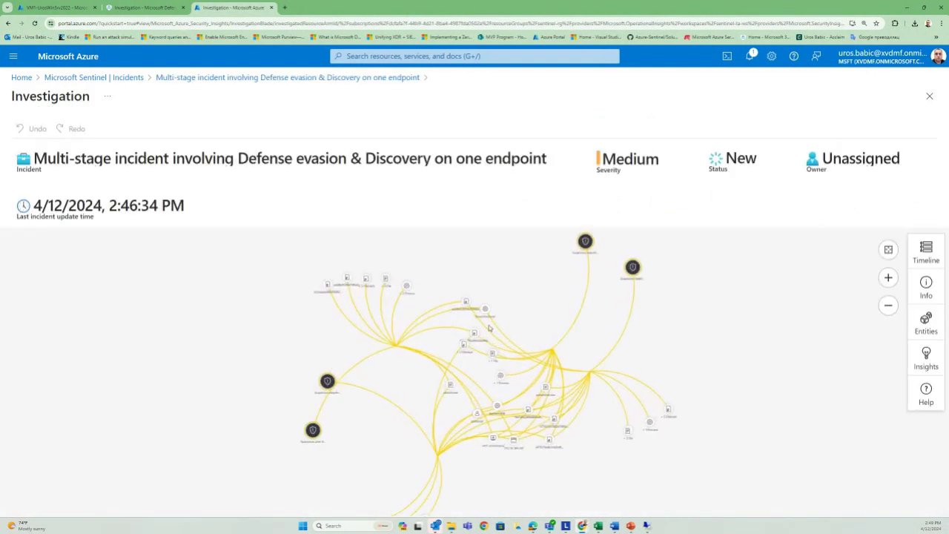
- Assign incident 11 to the signed-in account from the investigation view and apply the change
left_click(817, 160)
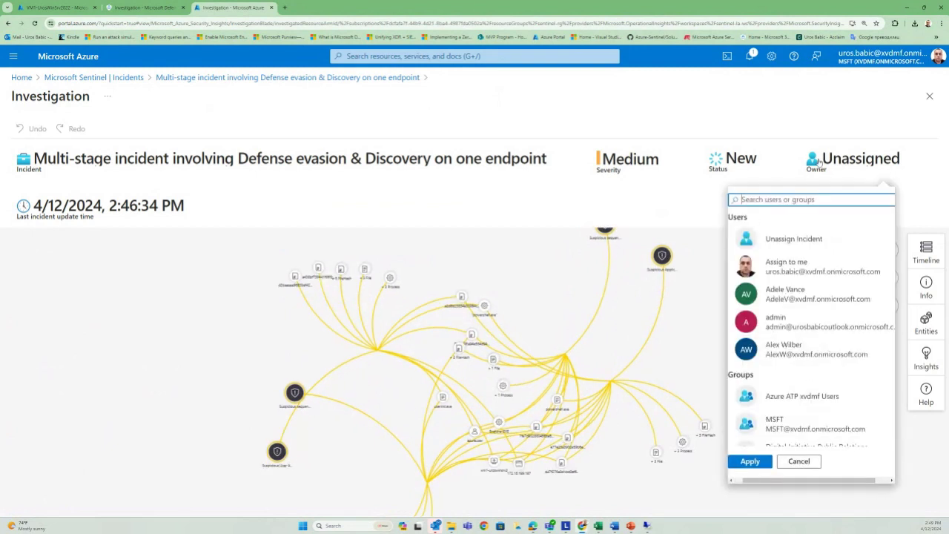
left_click(779, 279)
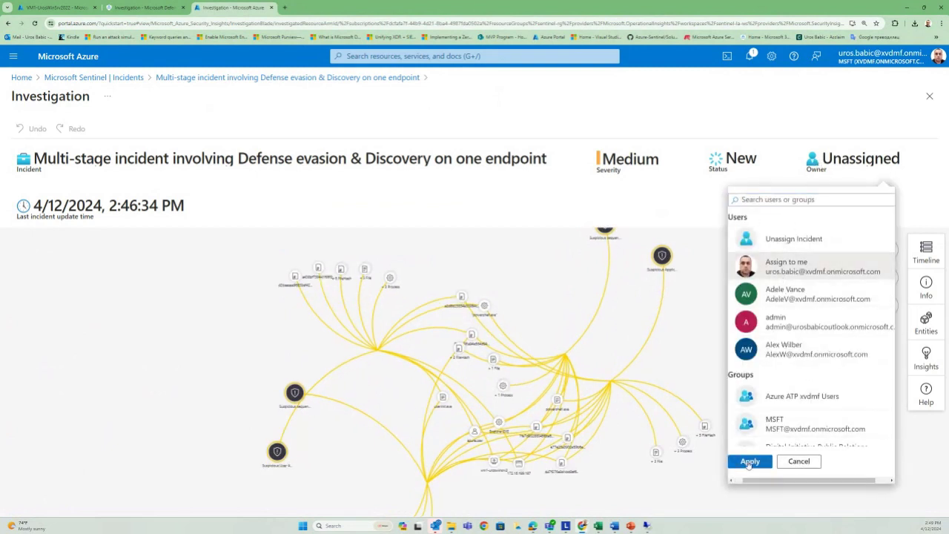
left_click(749, 461)
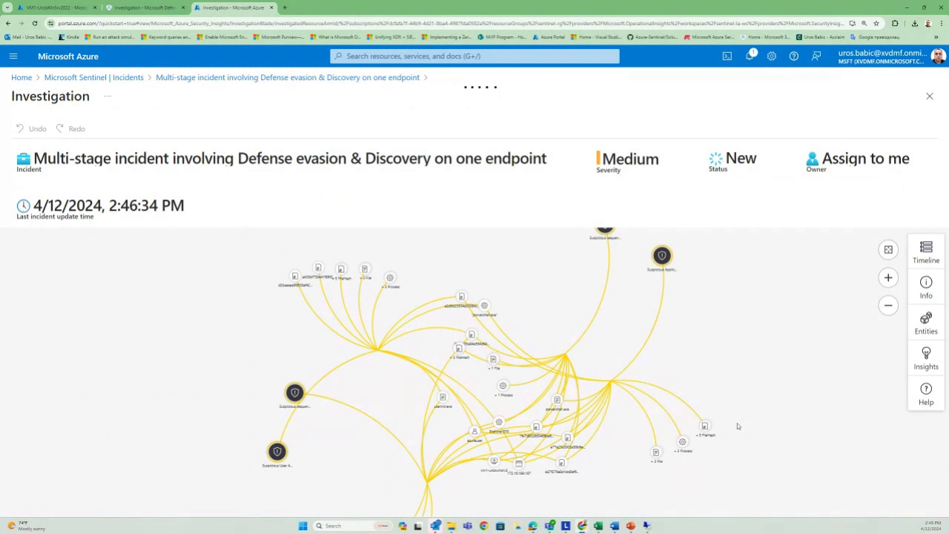
- Examine the investigation graph together with the incident's timeline, entities and insights
scroll(580, 324, "up", 3)
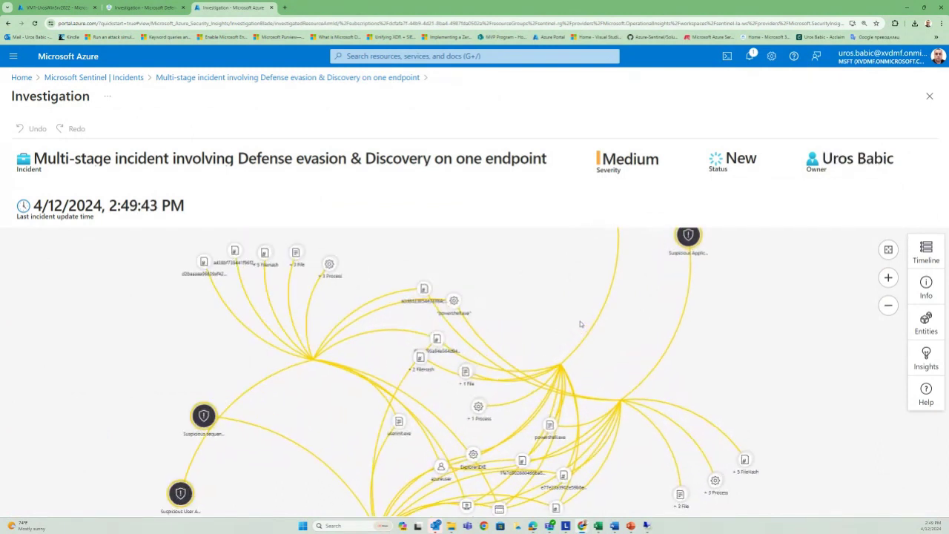
left_click(919, 261)
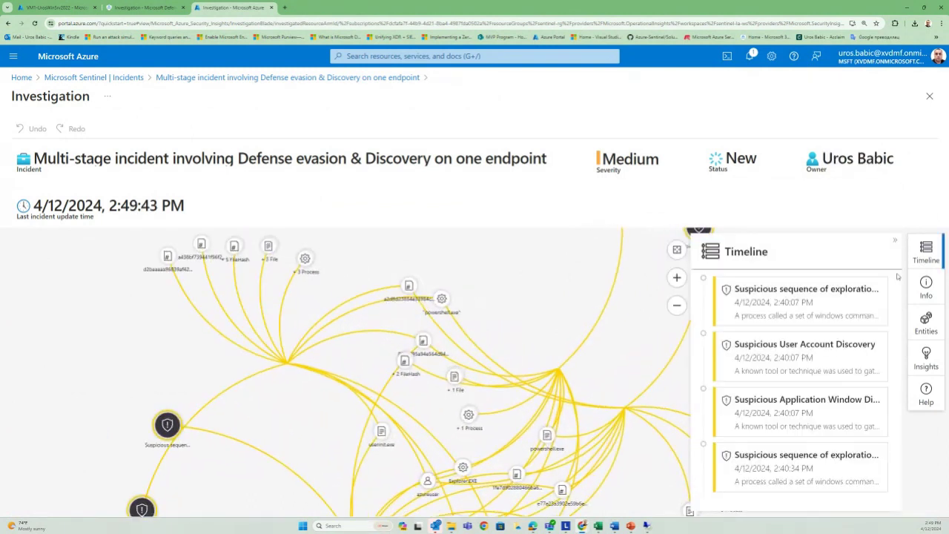
left_click(926, 333)
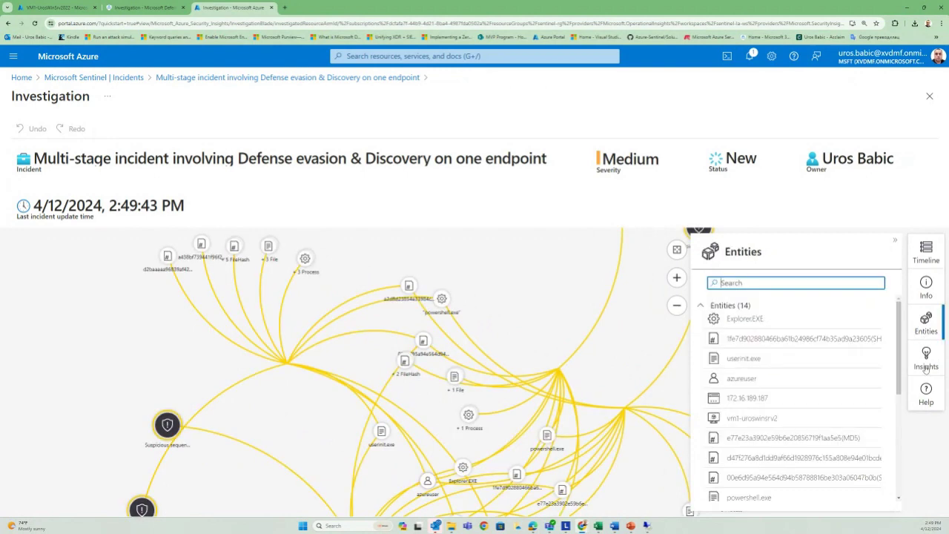
left_click(925, 366)
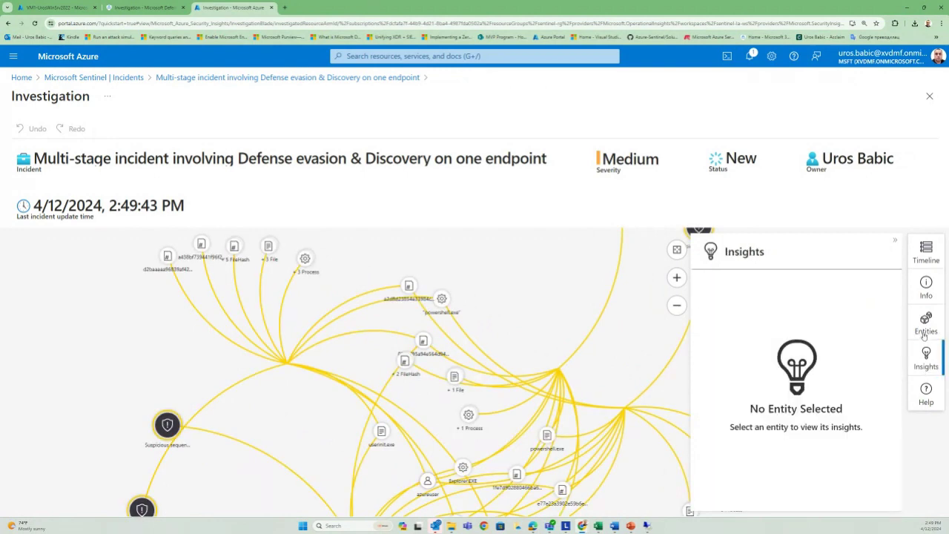
left_click(924, 336)
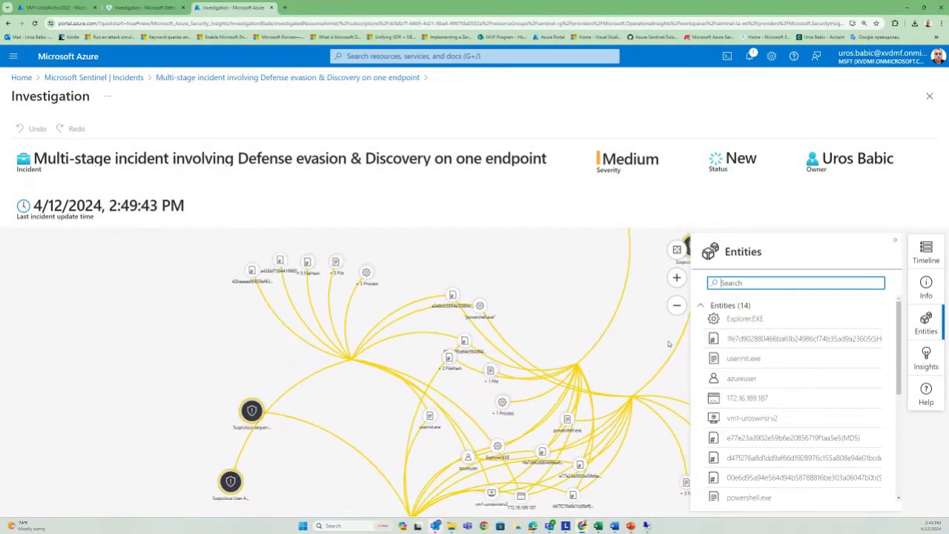
- Return to the Sentinel incident list and open incident 11 for investigation in Microsoft Defender XDR
left_click(138, 79)
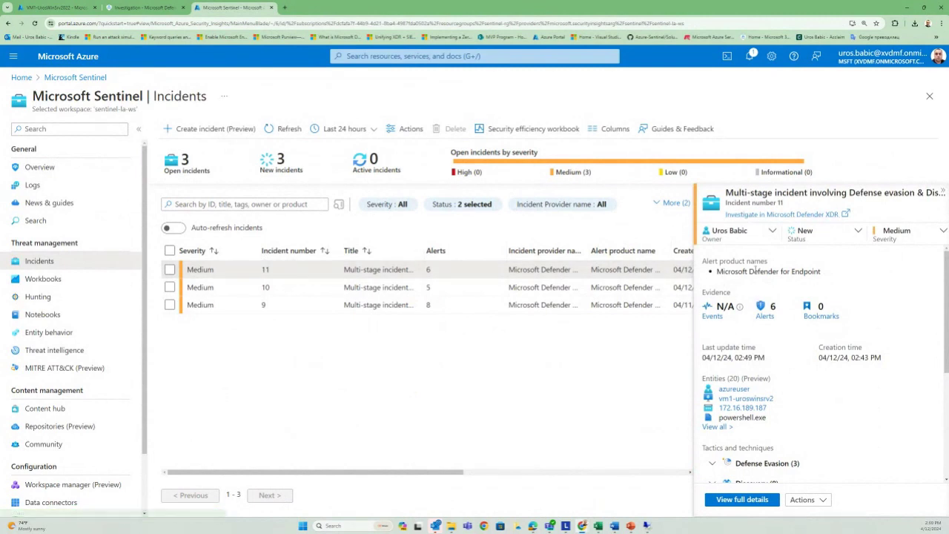
left_click(764, 215)
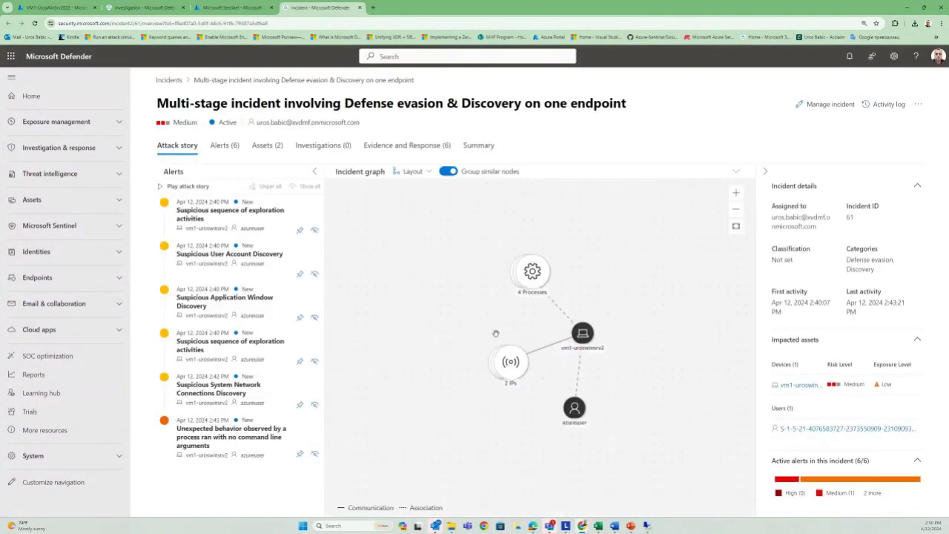
- Inspect the two grouped IP addresses and the four grouped processes in the incident graph
scroll(495, 333, "up", 2)
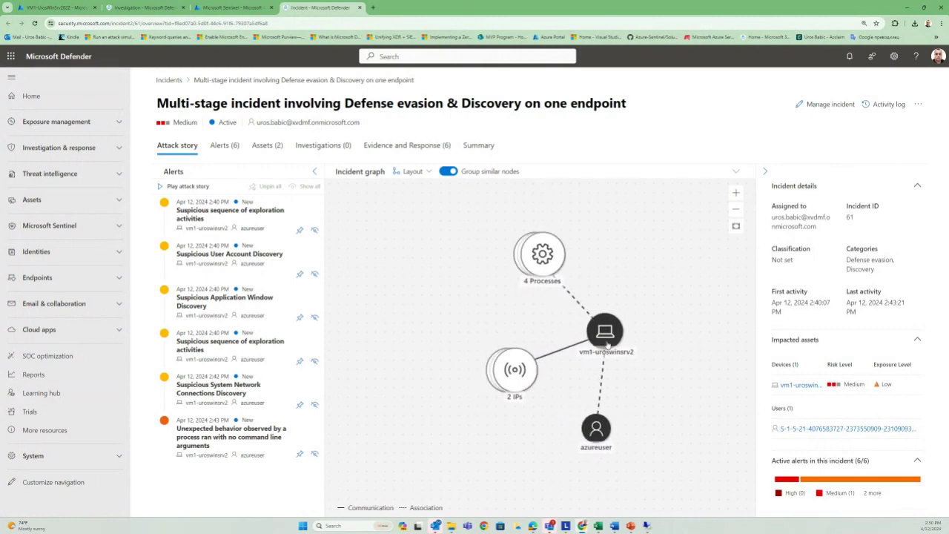
left_click(511, 384)
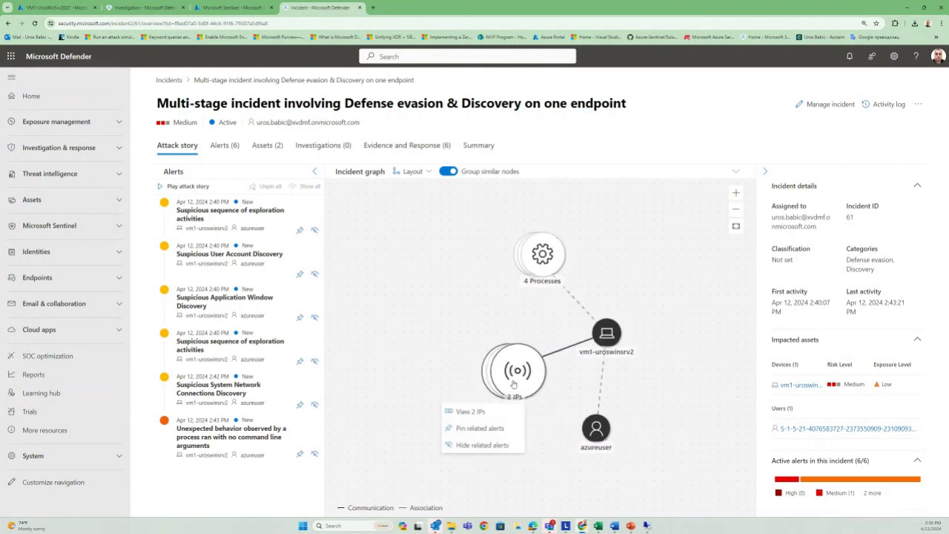
left_click(486, 414)
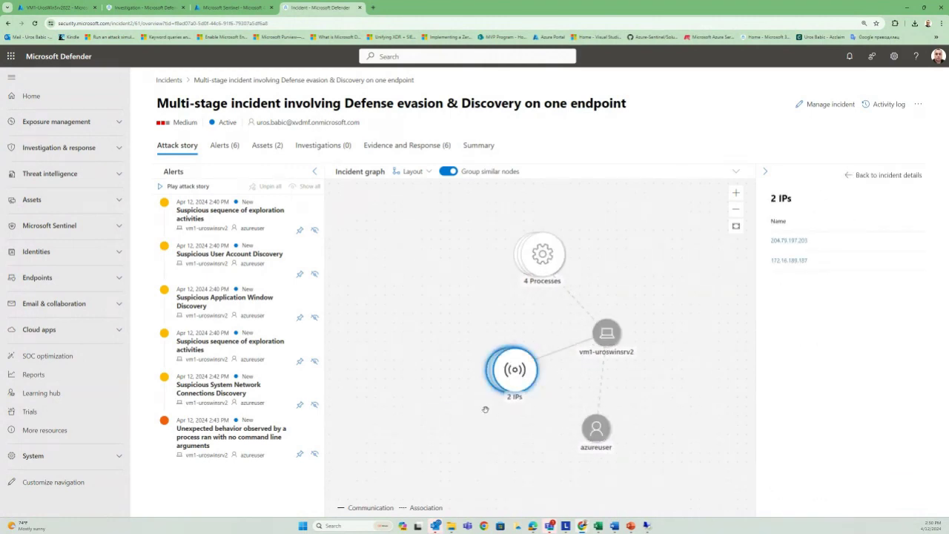
left_click(542, 288)
left_click(536, 295)
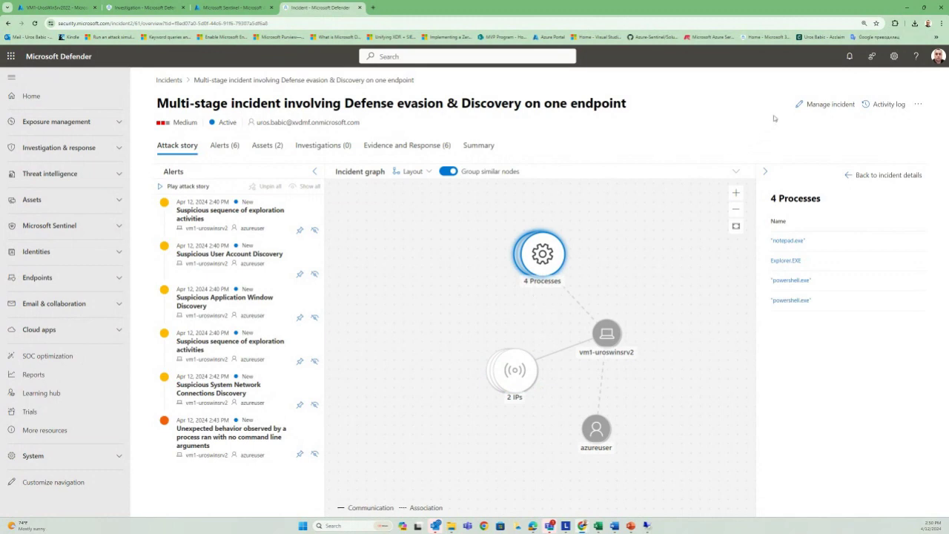
- Set the incident's status to Resolved with the classification Security testing and save the changes
left_click(818, 106)
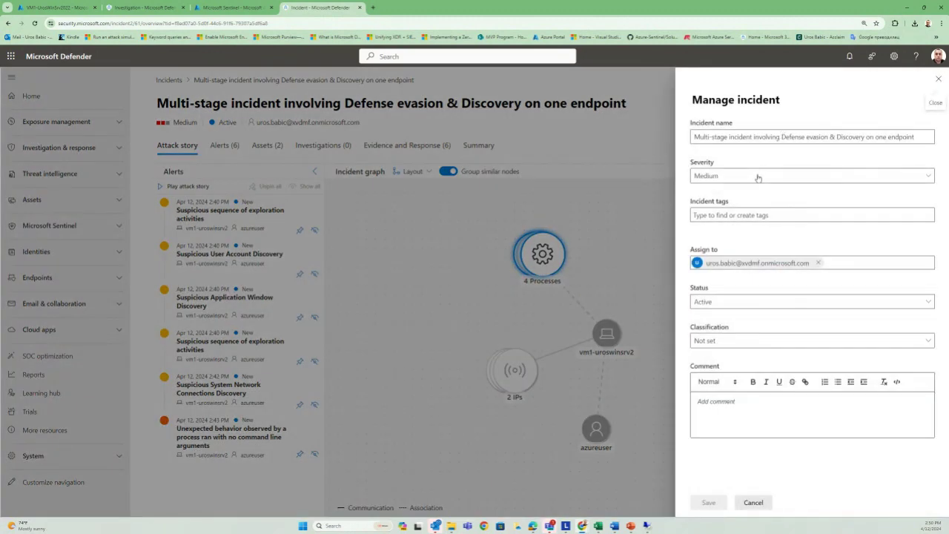
left_click(727, 302)
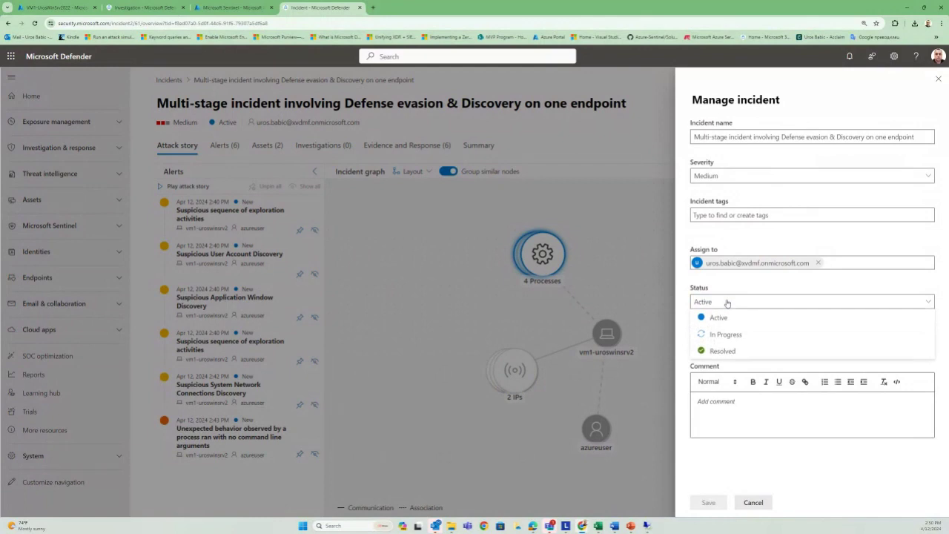
left_click(716, 350)
left_click(719, 342)
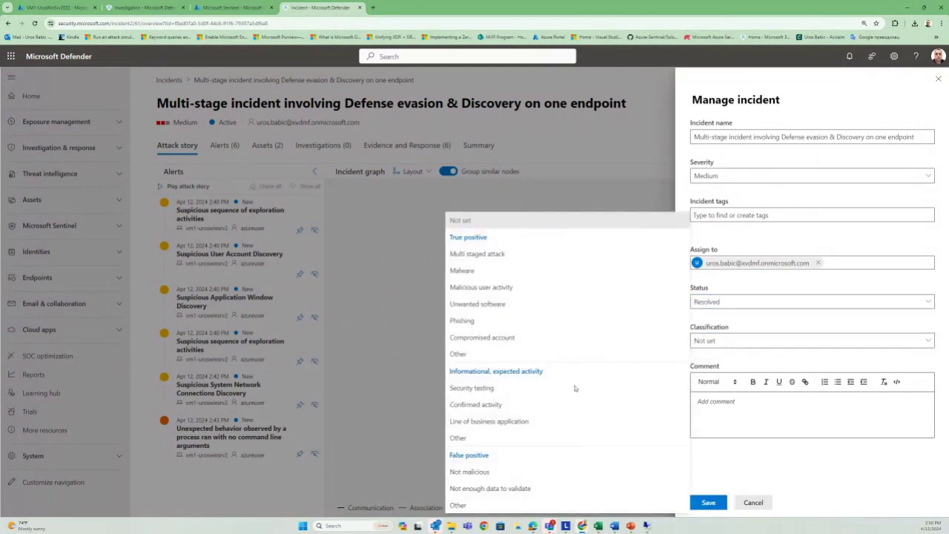
left_click(518, 387)
left_click(704, 502)
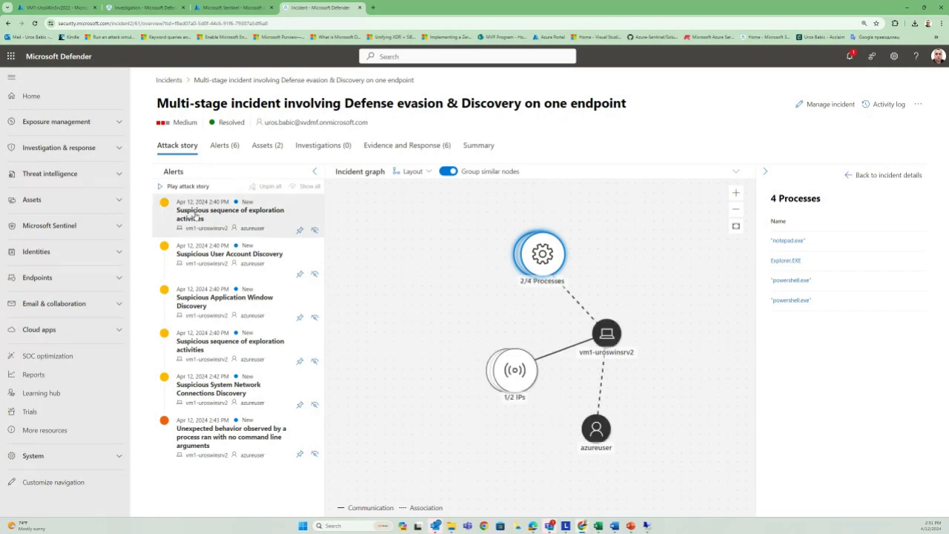
left_click(116, 151)
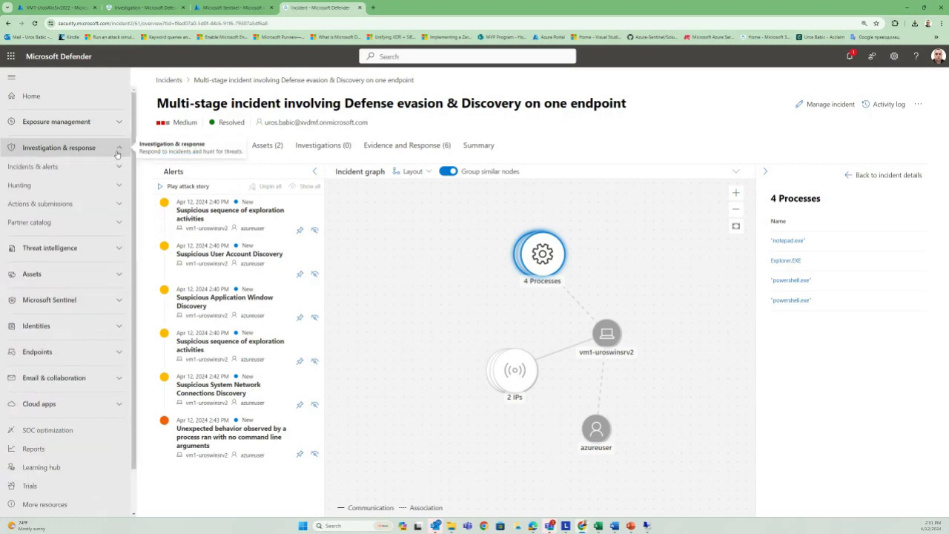
left_click(113, 206)
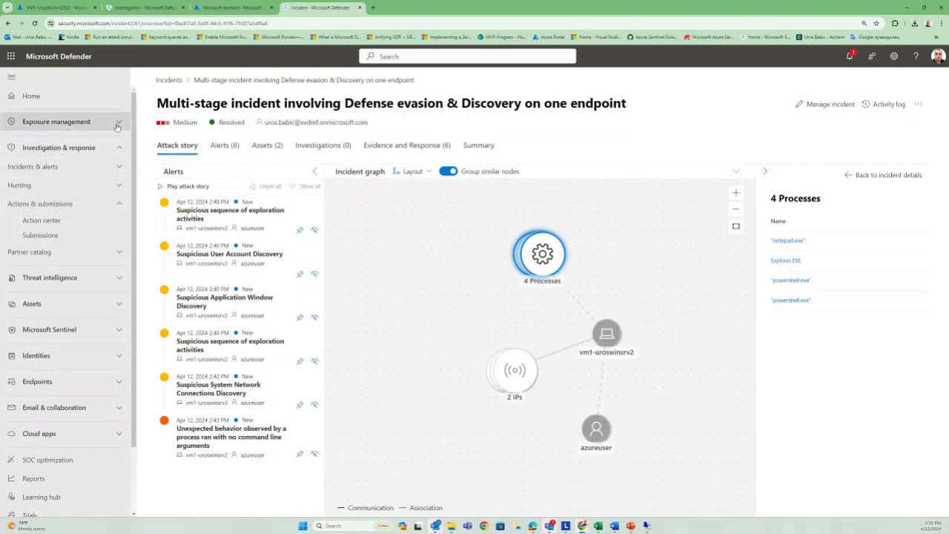
left_click(117, 383)
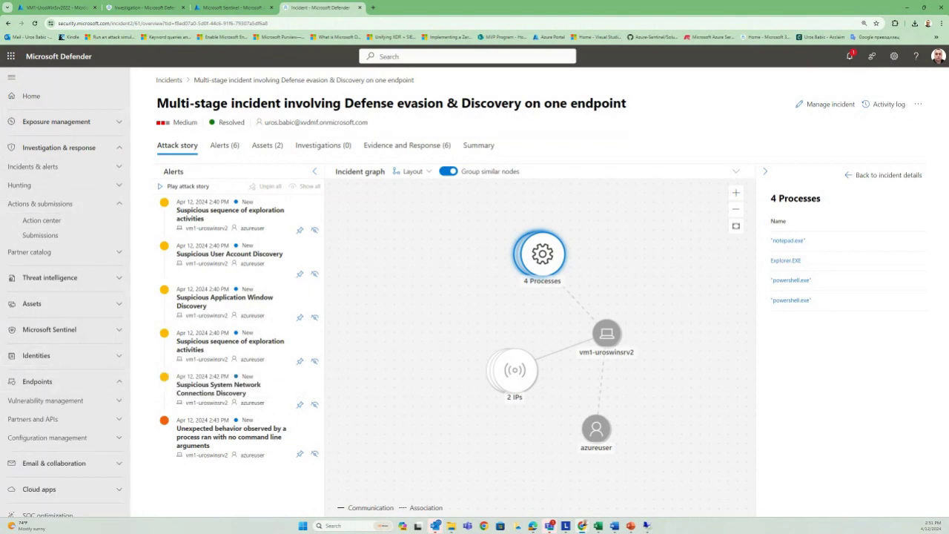